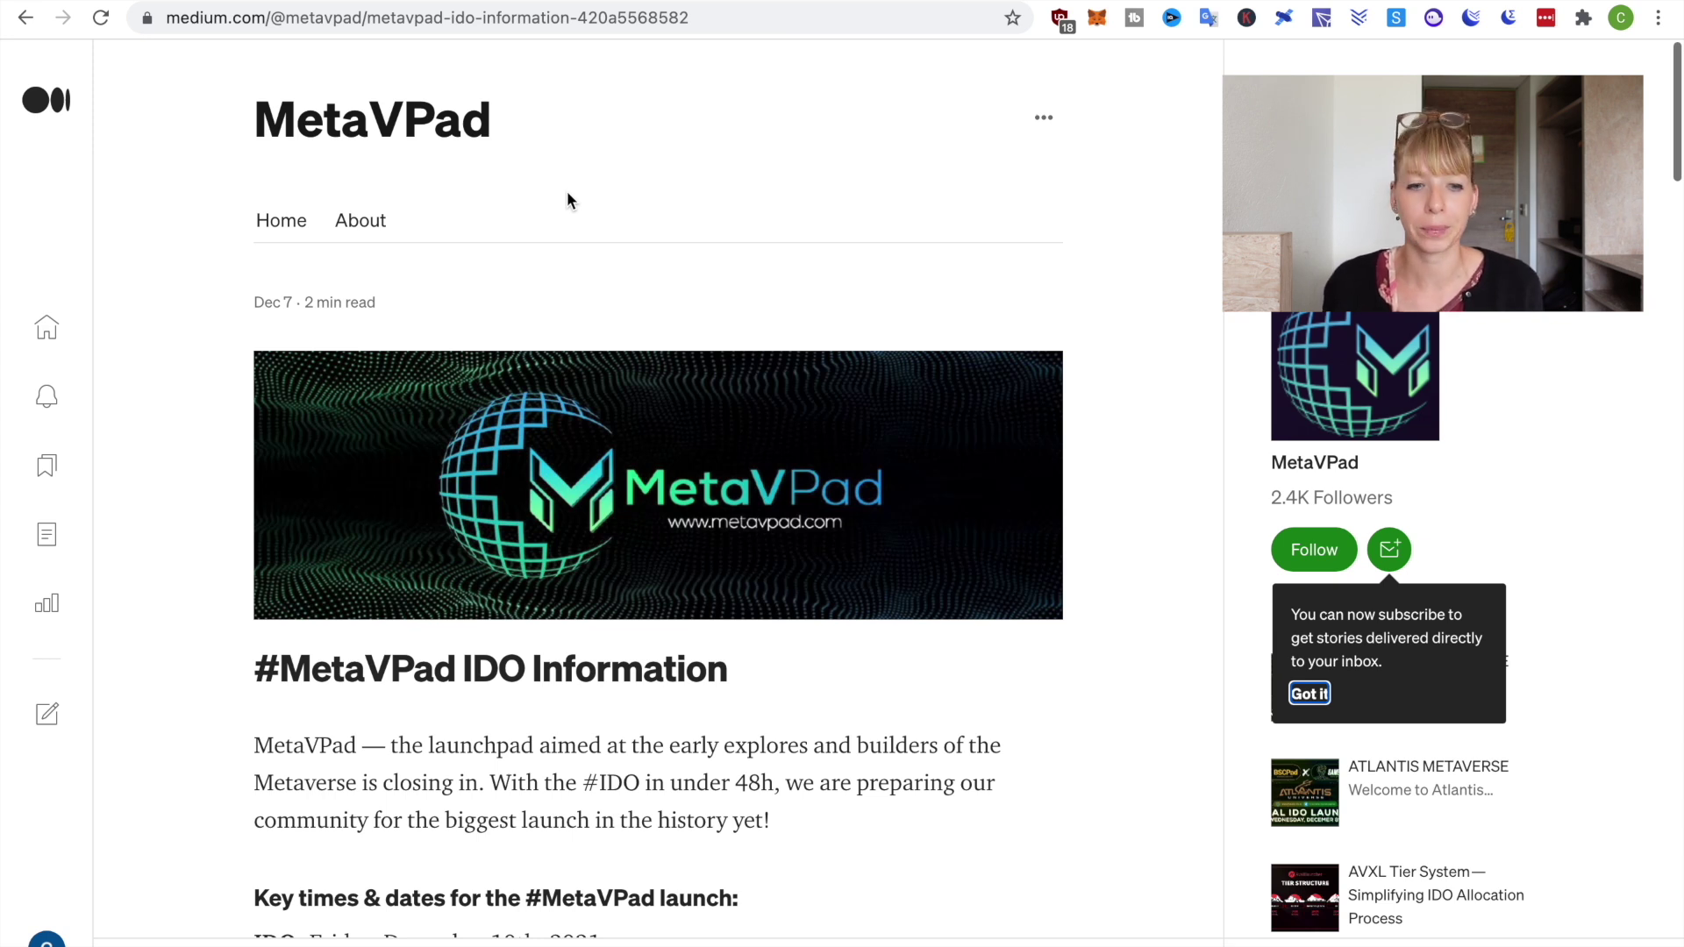
# Read through the MetaVPad IDO article to the first come first serve rounds, highlighting the TRONPAD and ADAPAD entries
pyautogui.scroll(-2, 594, 345)
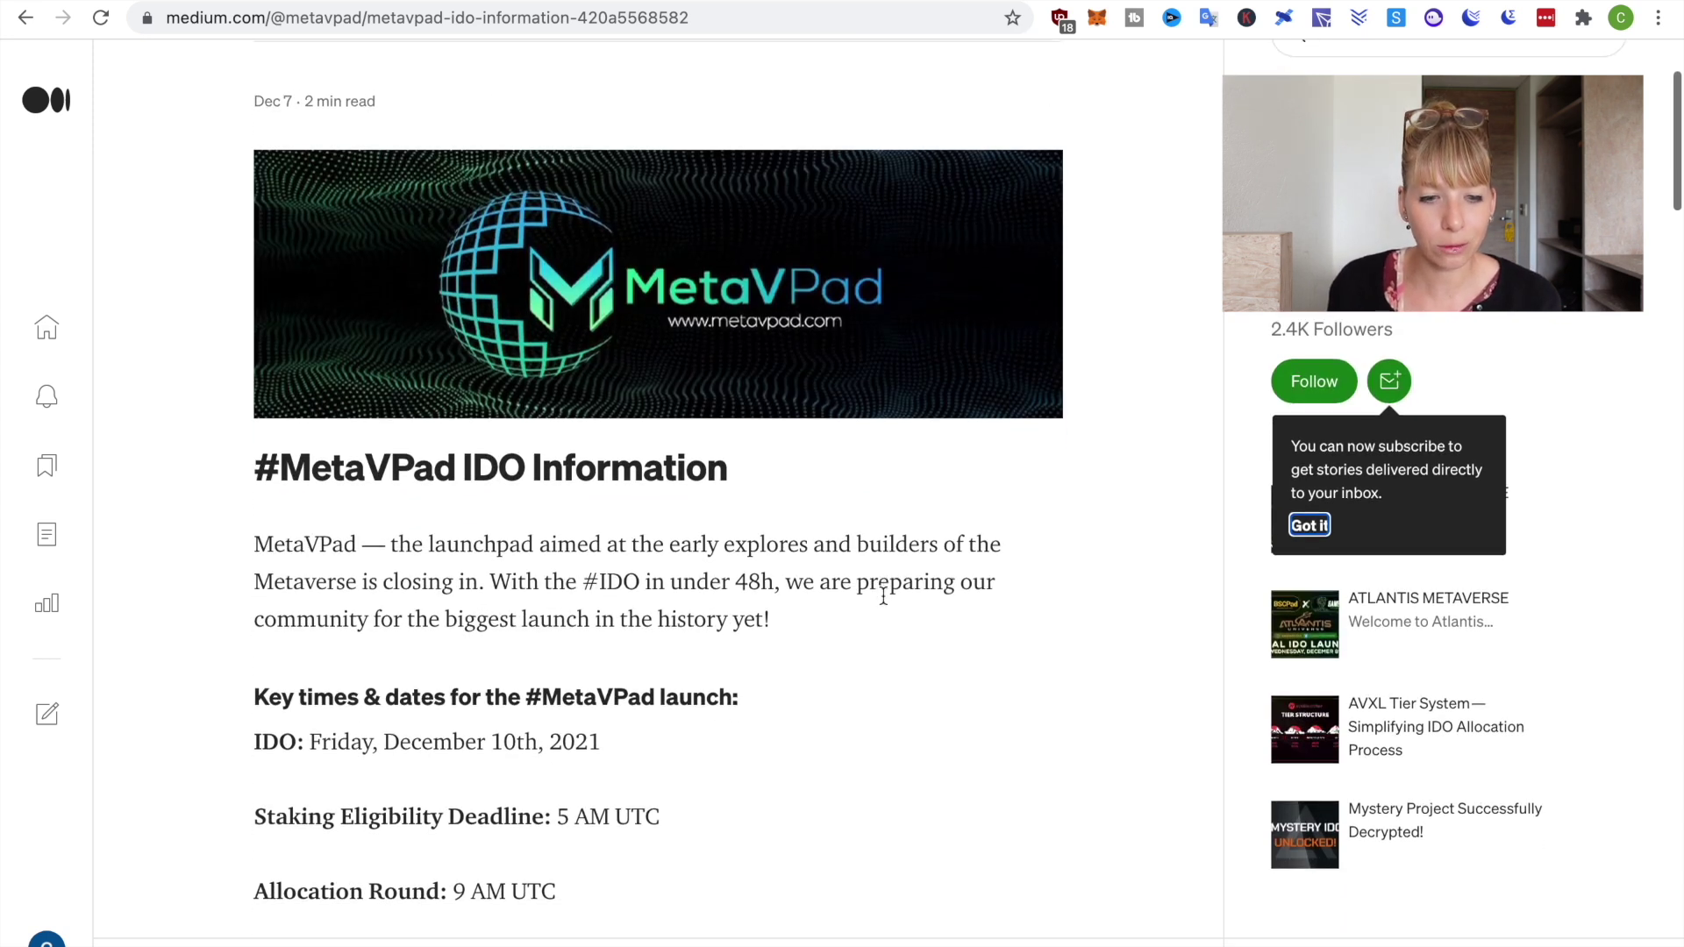
pyautogui.scroll(-6, 883, 597)
pyautogui.scroll(-3, 910, 390)
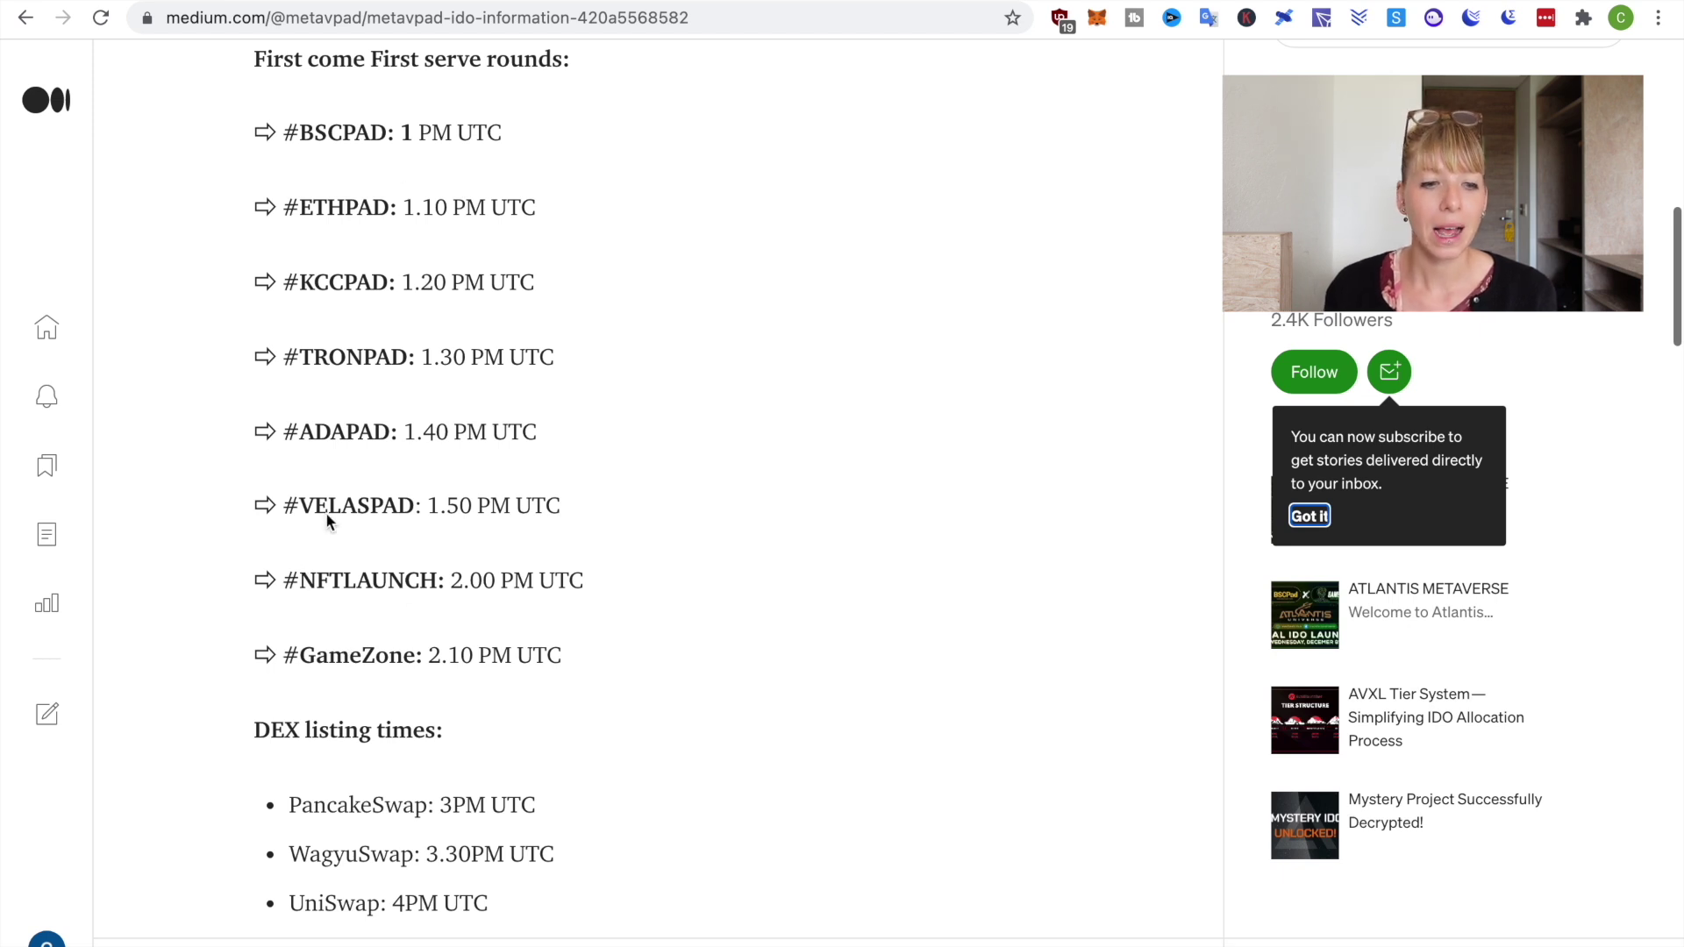
pyautogui.moveTo(298, 362); pyautogui.dragTo(406, 351)
pyautogui.moveTo(300, 432); pyautogui.dragTo(396, 433)
pyautogui.click(798, 424)
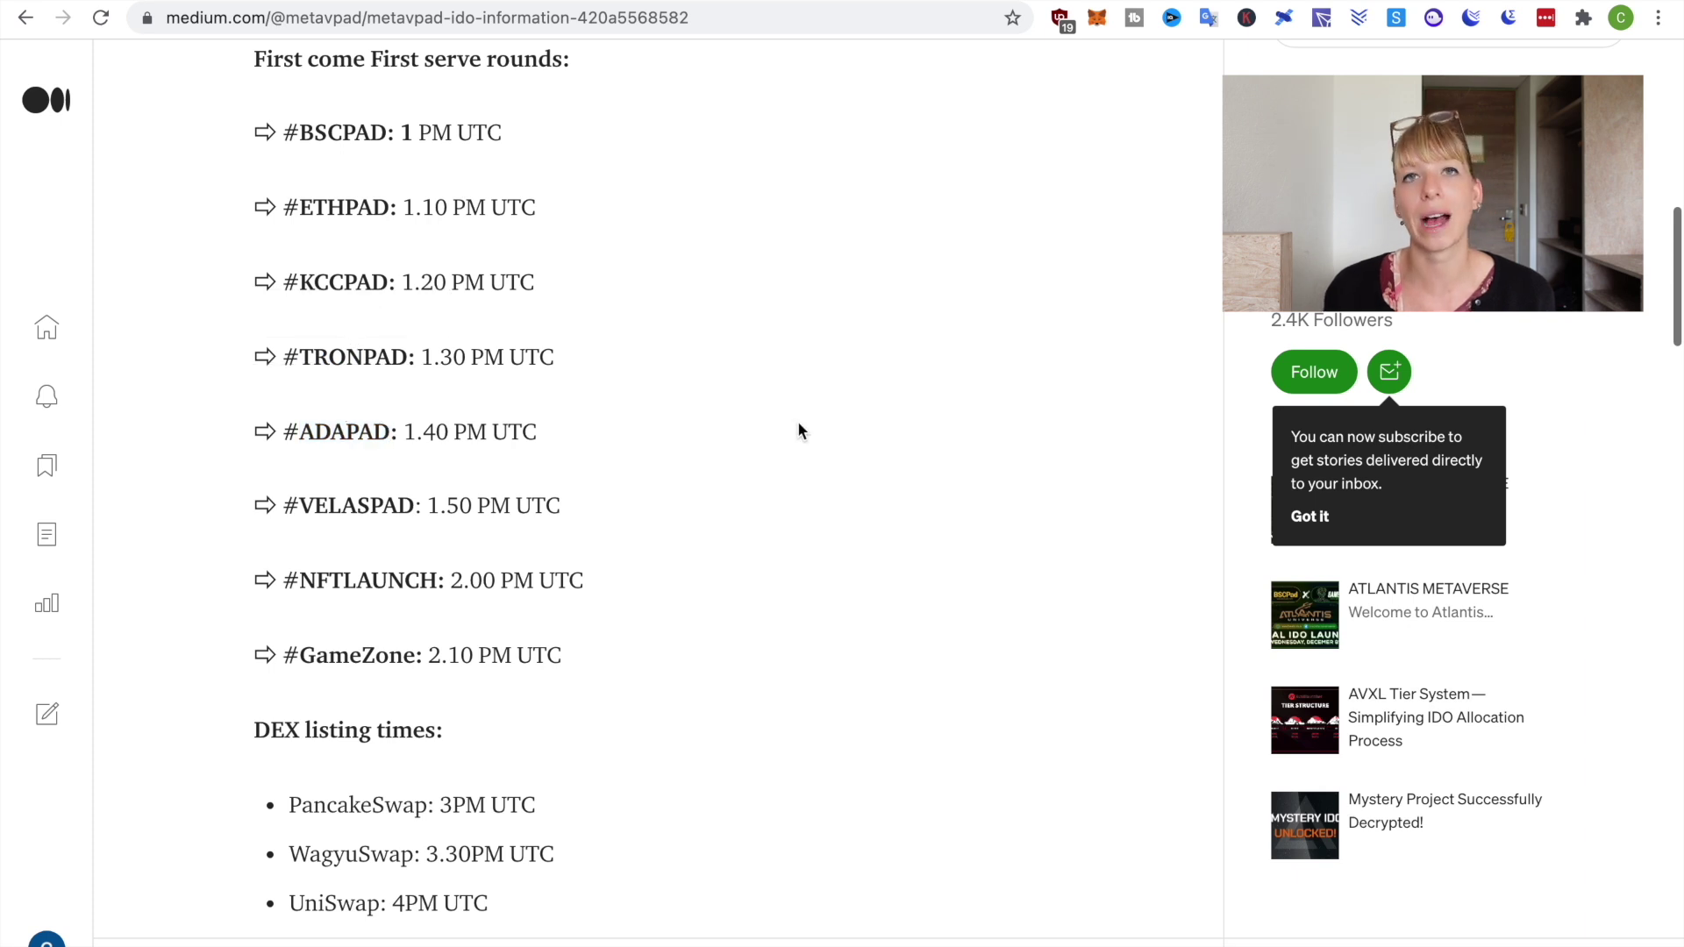
# Examine the key launch dates in the article, highlighting the IDO date, the allocation round and the staking eligibility deadline
pyautogui.scroll(6, 280, 288)
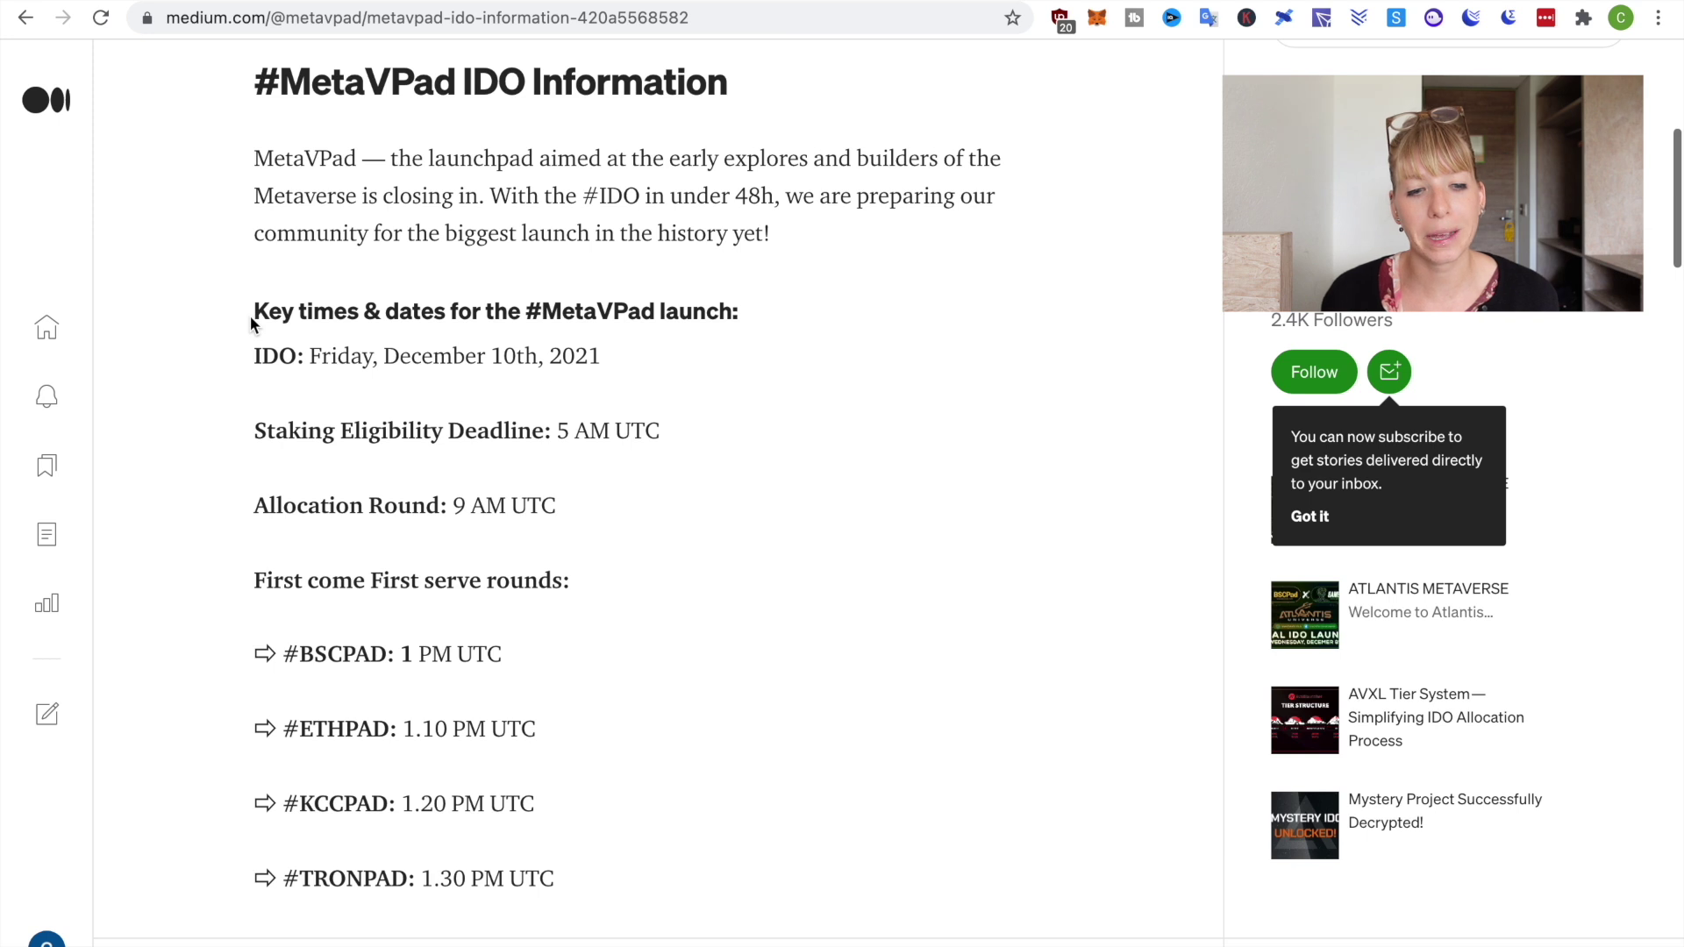
pyautogui.doubleClick(262, 358)
pyautogui.moveTo(319, 362); pyautogui.dragTo(608, 361)
pyautogui.click(614, 369)
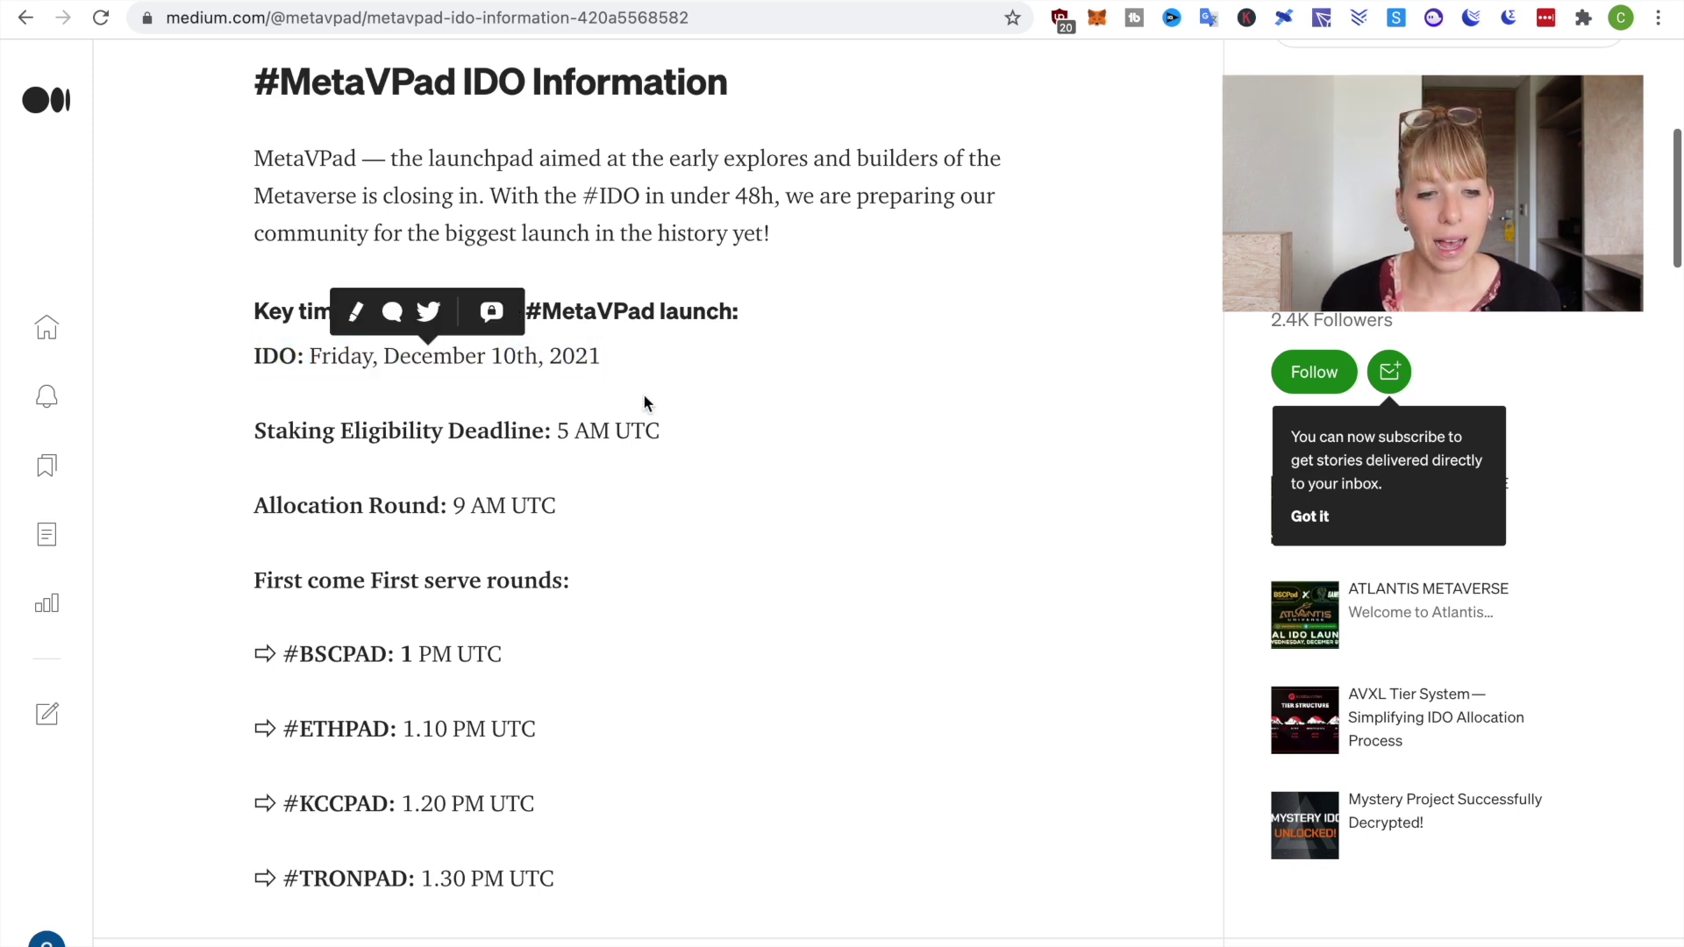
pyautogui.moveTo(260, 509); pyautogui.dragTo(562, 513)
pyautogui.click(562, 512)
pyautogui.scroll(-3, 562, 512)
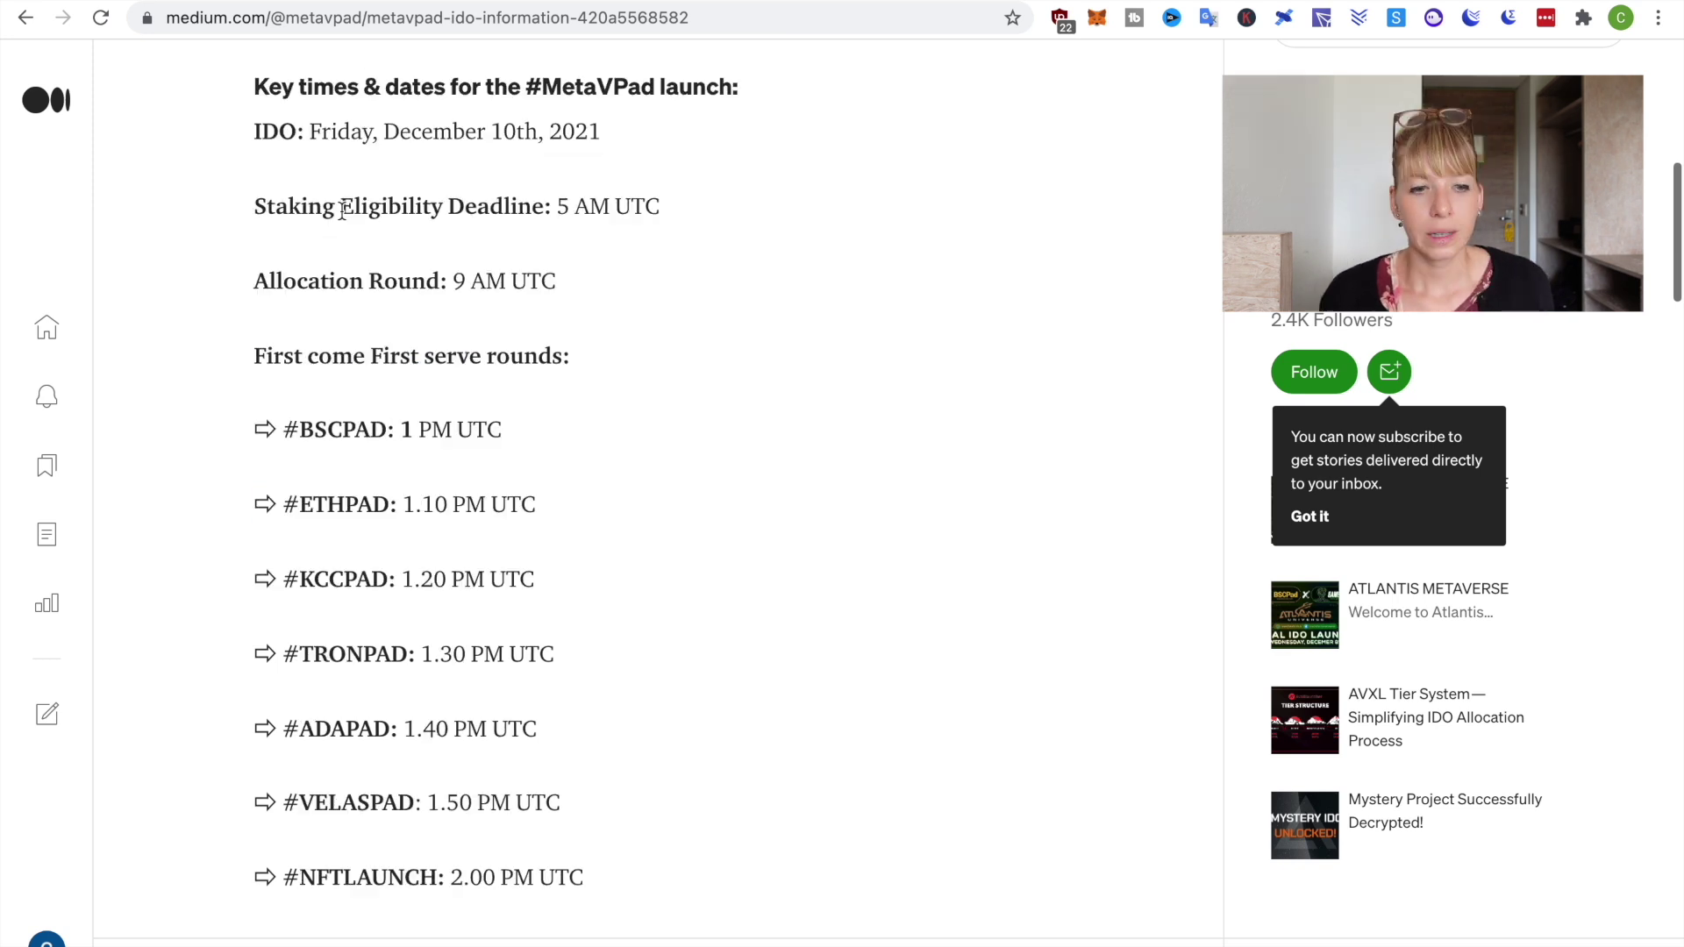
pyautogui.moveTo(254, 210); pyautogui.dragTo(676, 209)
pyautogui.click(677, 210)
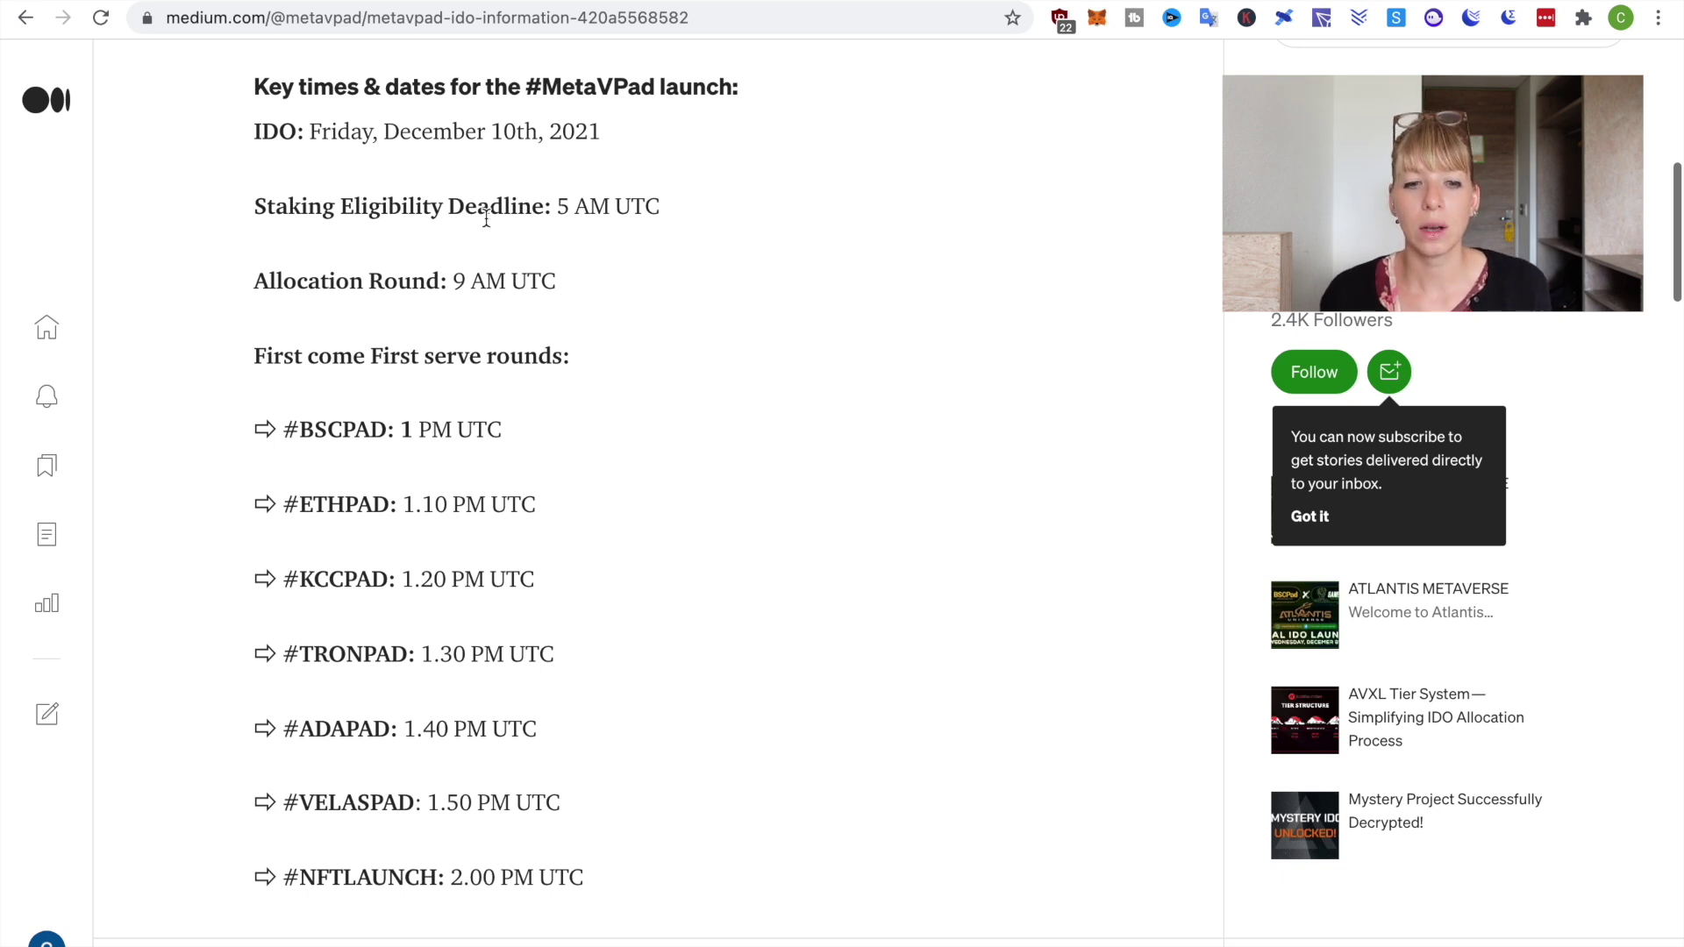
# Highlight the "First come First serve rounds" heading and review the round times of the individual pads
pyautogui.scroll(-2, 716, 345)
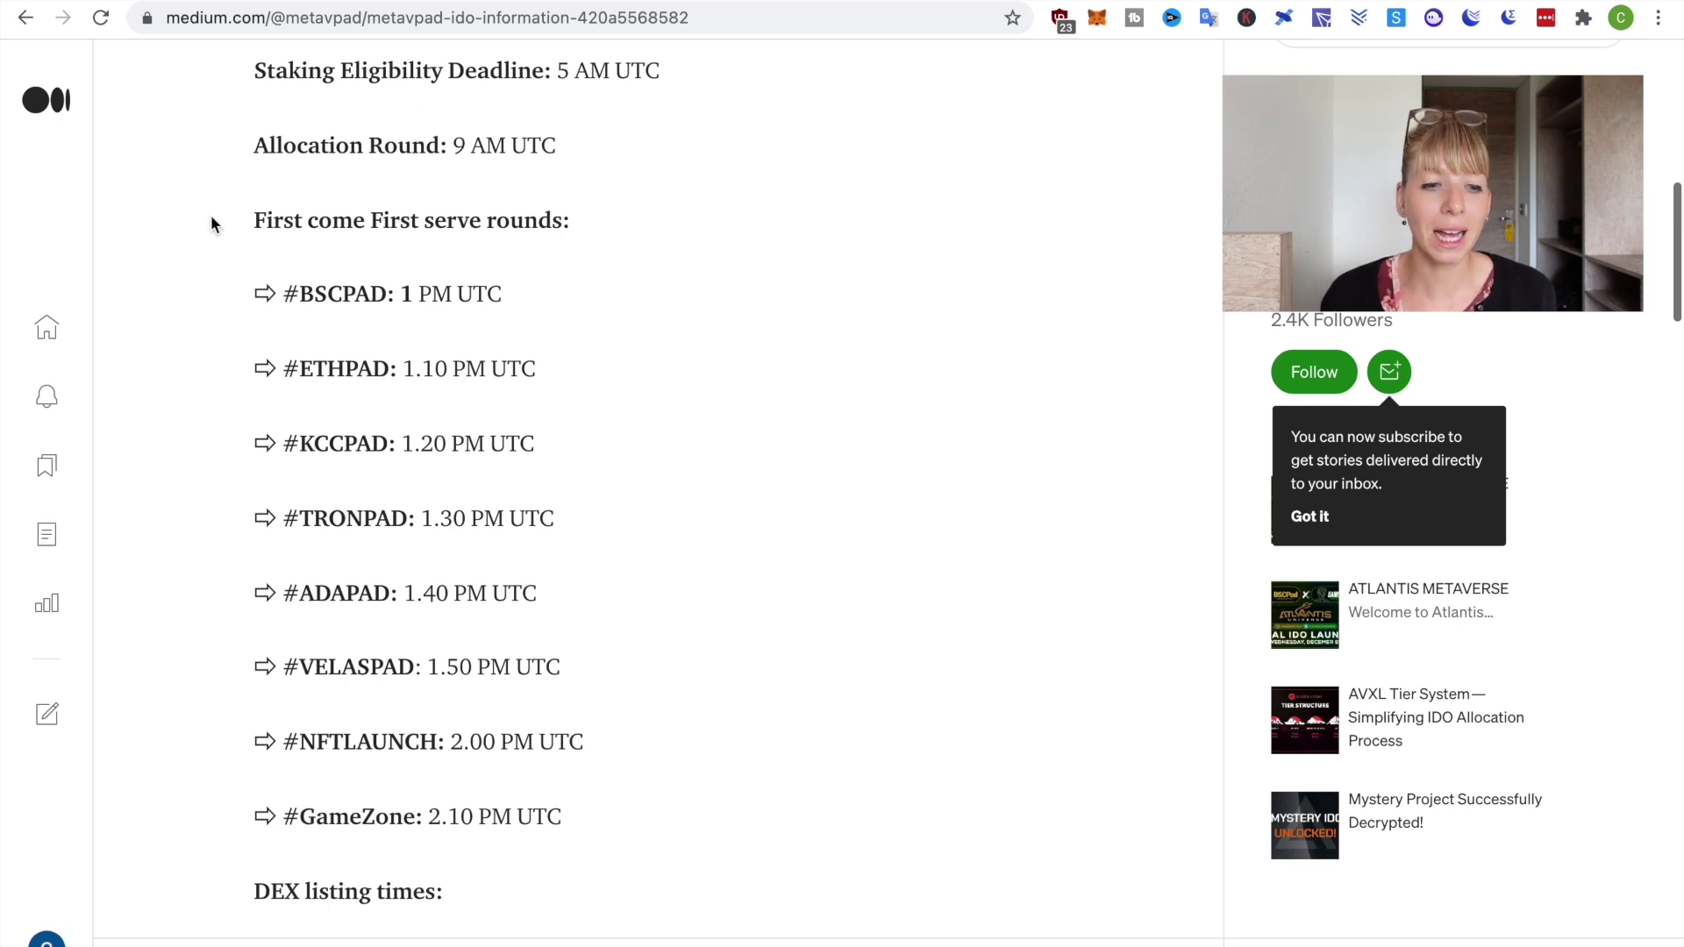
pyautogui.moveTo(267, 221); pyautogui.dragTo(510, 222)
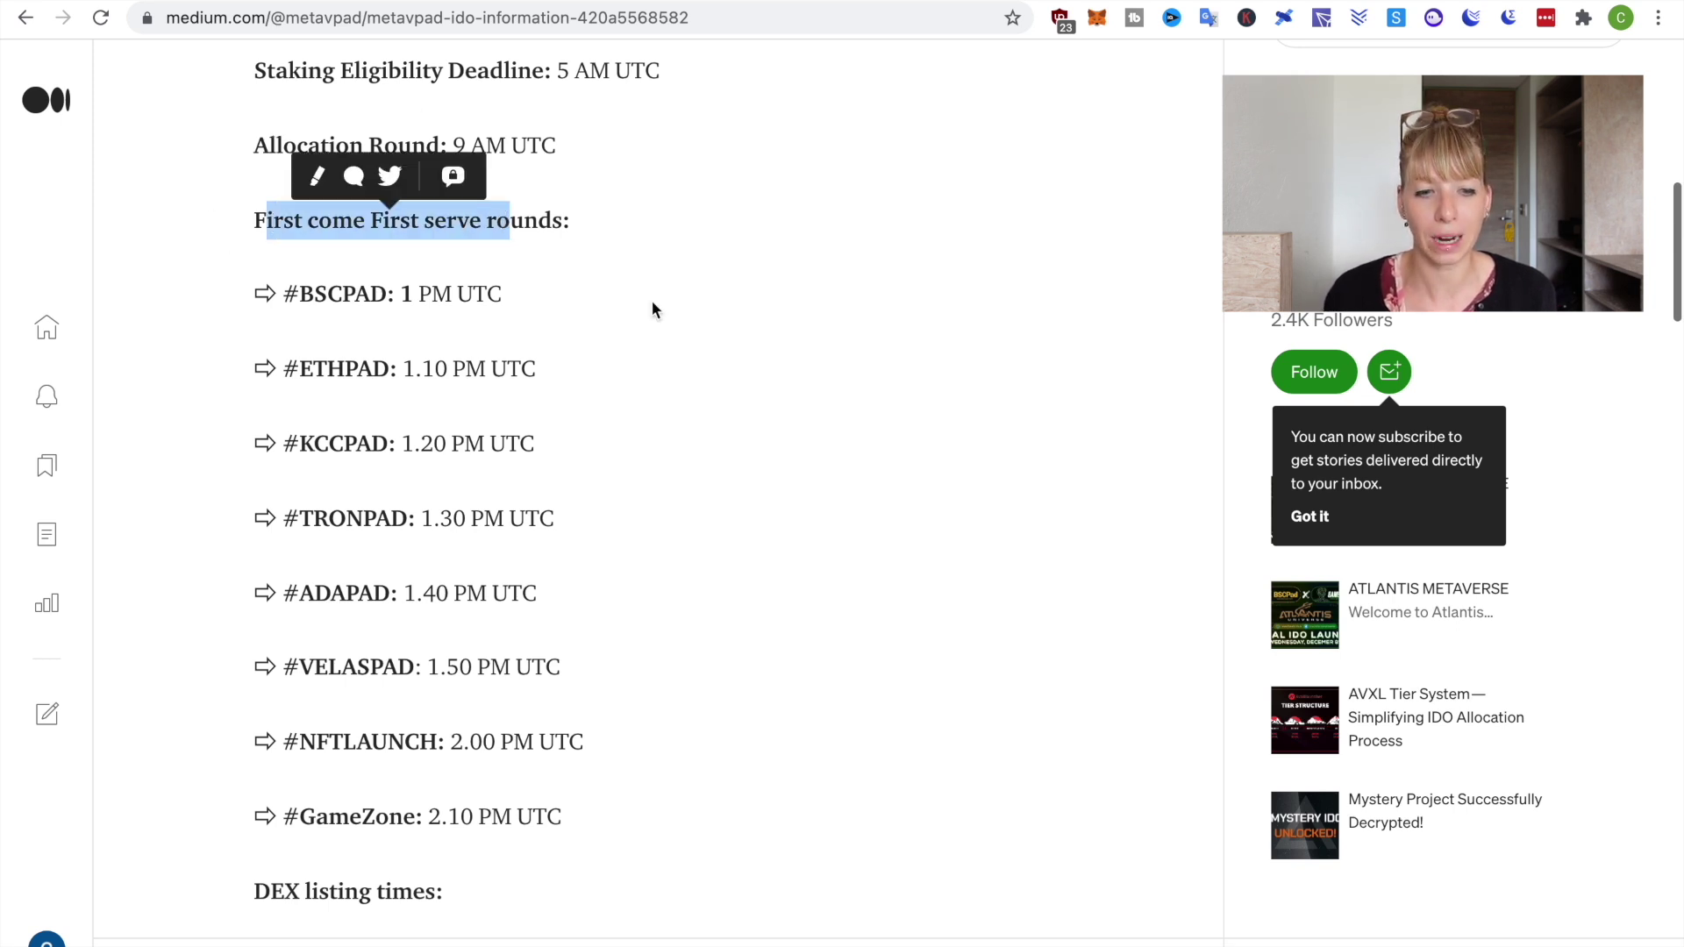
pyautogui.scroll(-1, 675, 302)
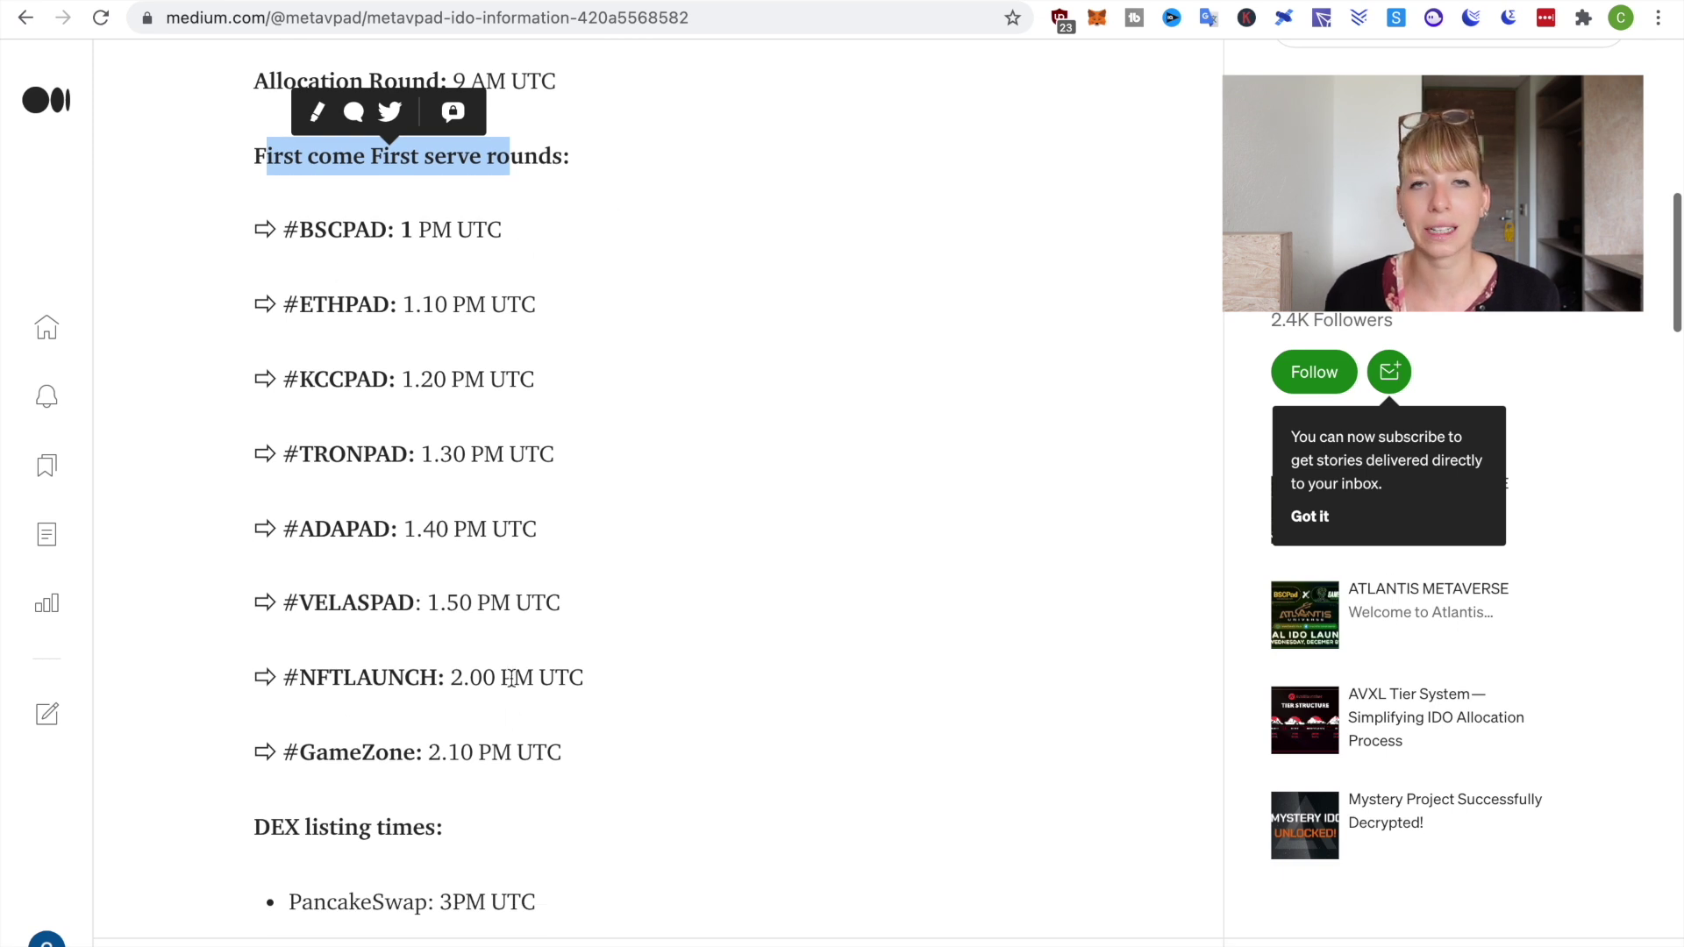
pyautogui.scroll(-2, 857, 782)
pyautogui.scroll(-6, 903, 587)
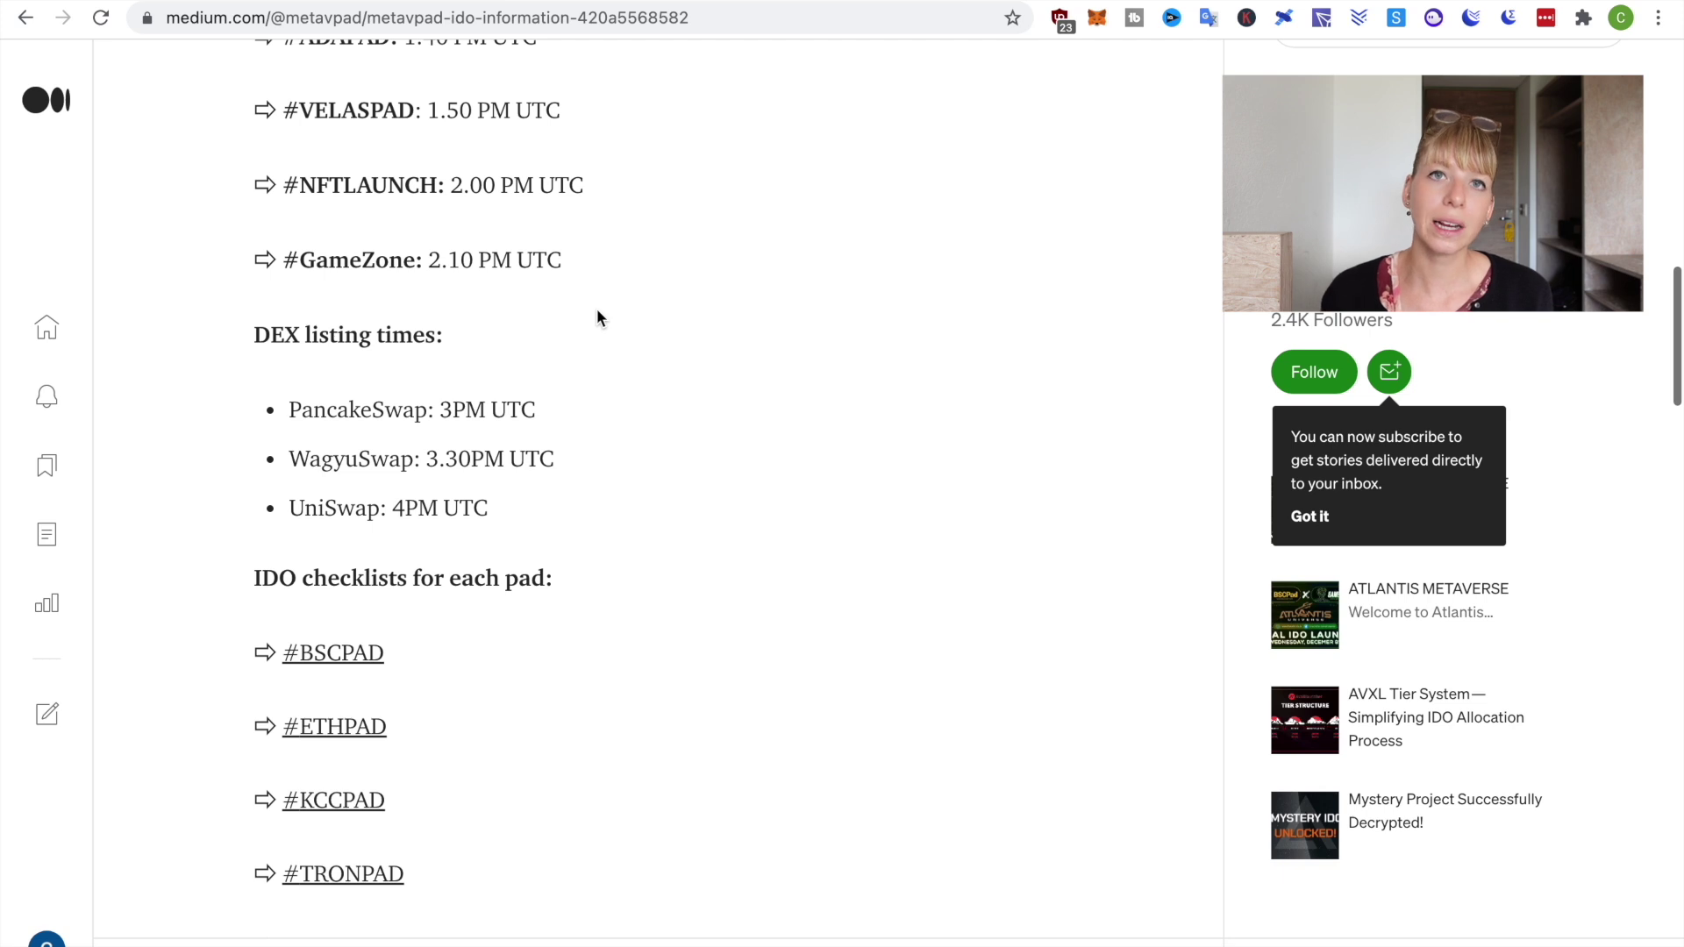
# Review the DEX listing times for PancakeSwap and WagyuSwap and compare them with the VELASPAD round time
pyautogui.moveTo(253, 337); pyautogui.dragTo(441, 337)
pyautogui.click(589, 397)
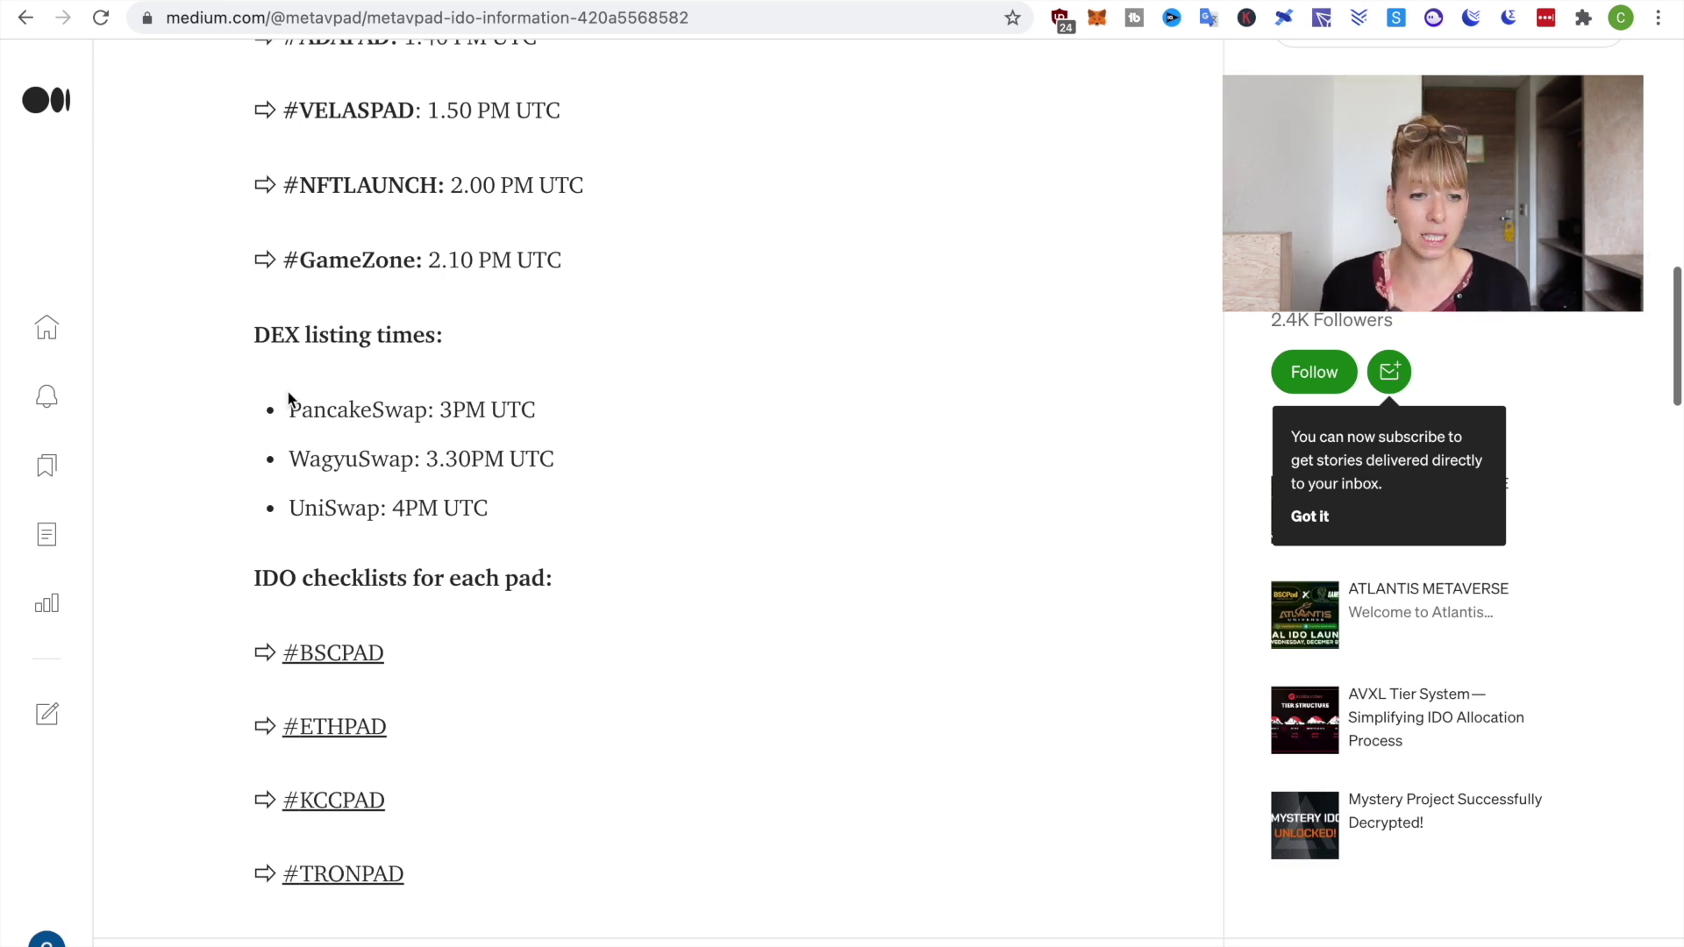
pyautogui.moveTo(287, 411); pyautogui.dragTo(489, 412)
pyautogui.click(353, 474)
pyautogui.scroll(1, 353, 473)
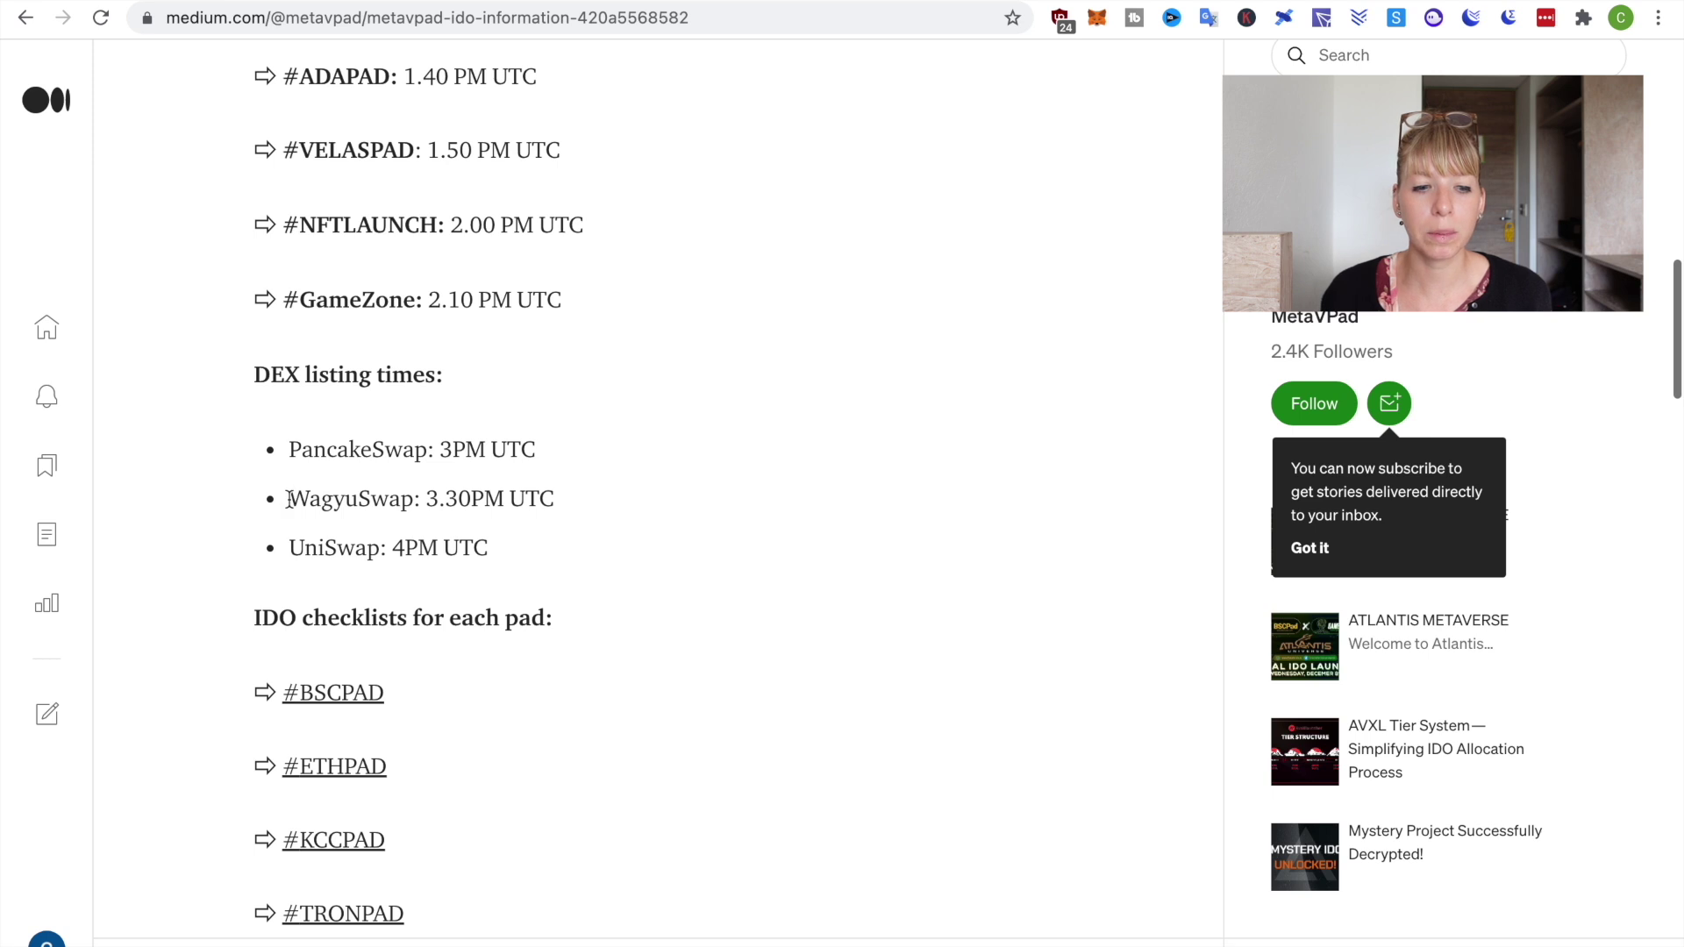
pyautogui.moveTo(288, 500); pyautogui.dragTo(554, 500)
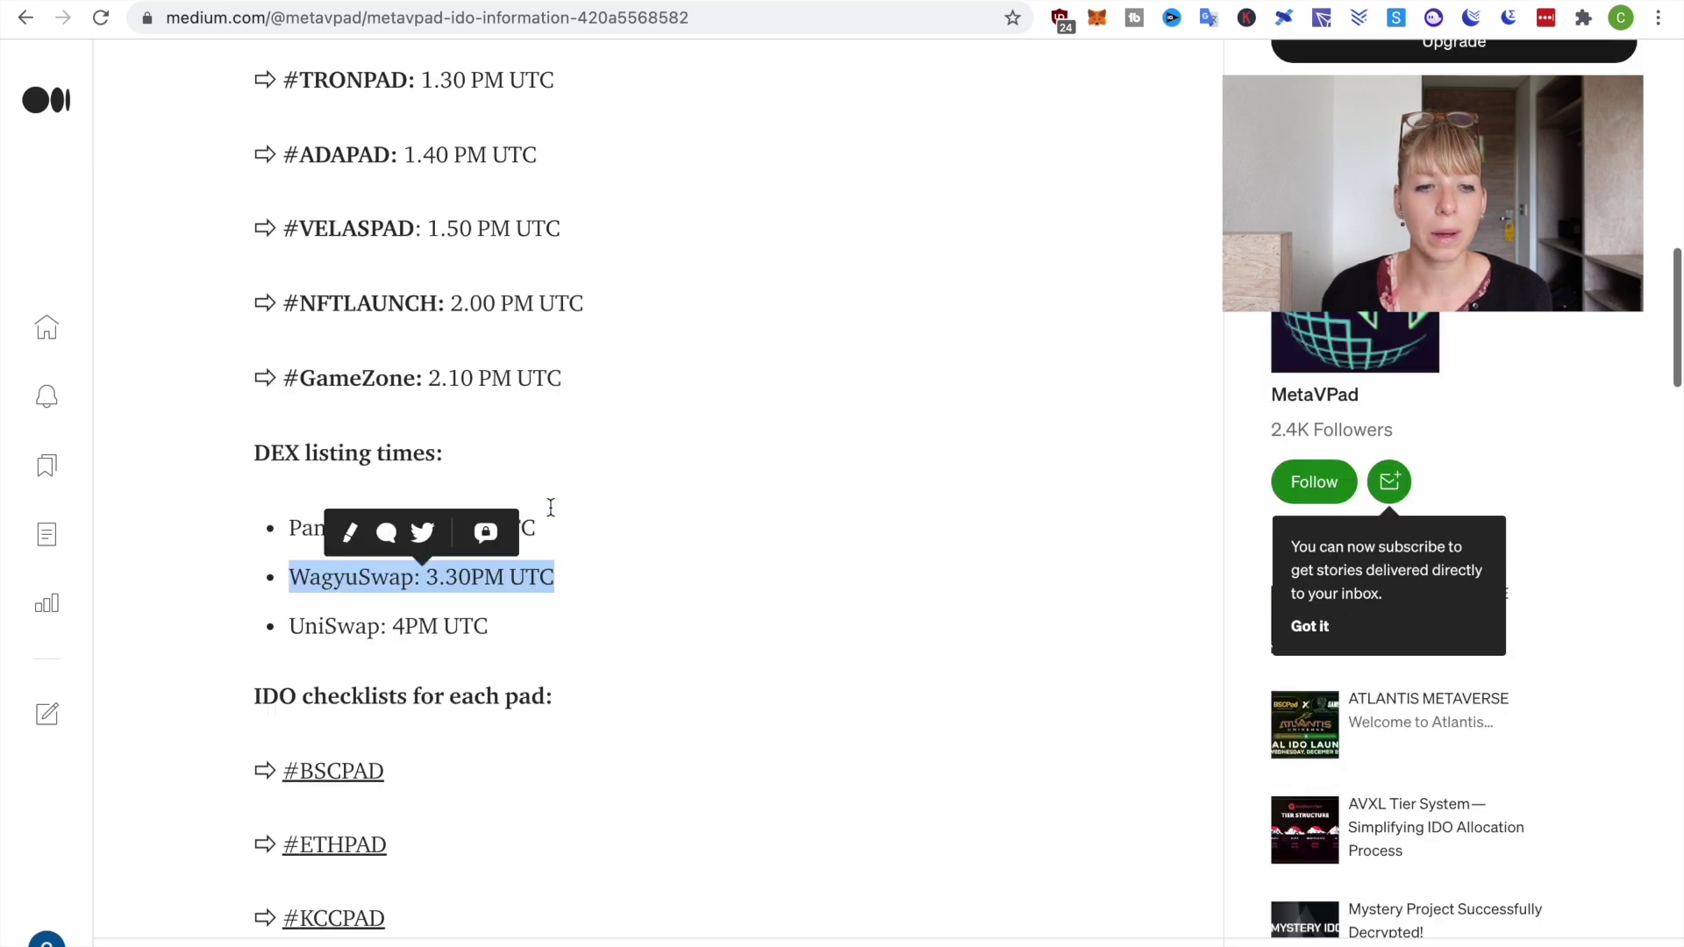
pyautogui.scroll(2, 306, 324)
pyautogui.moveTo(299, 325); pyautogui.dragTo(560, 326)
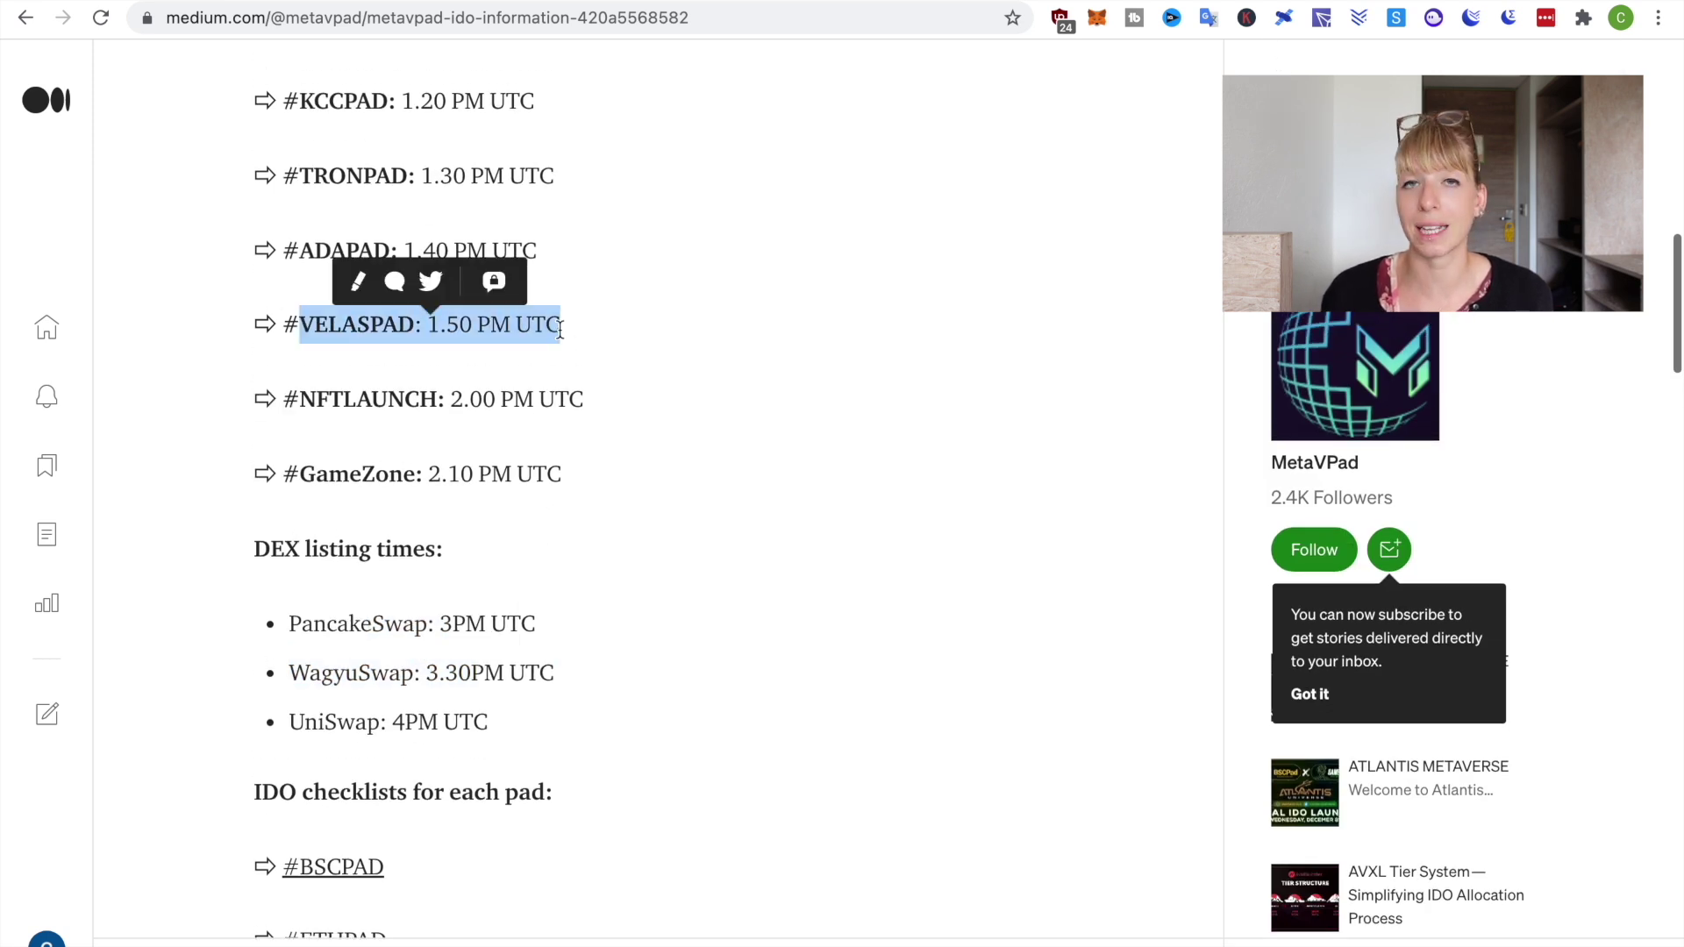
pyautogui.click(705, 368)
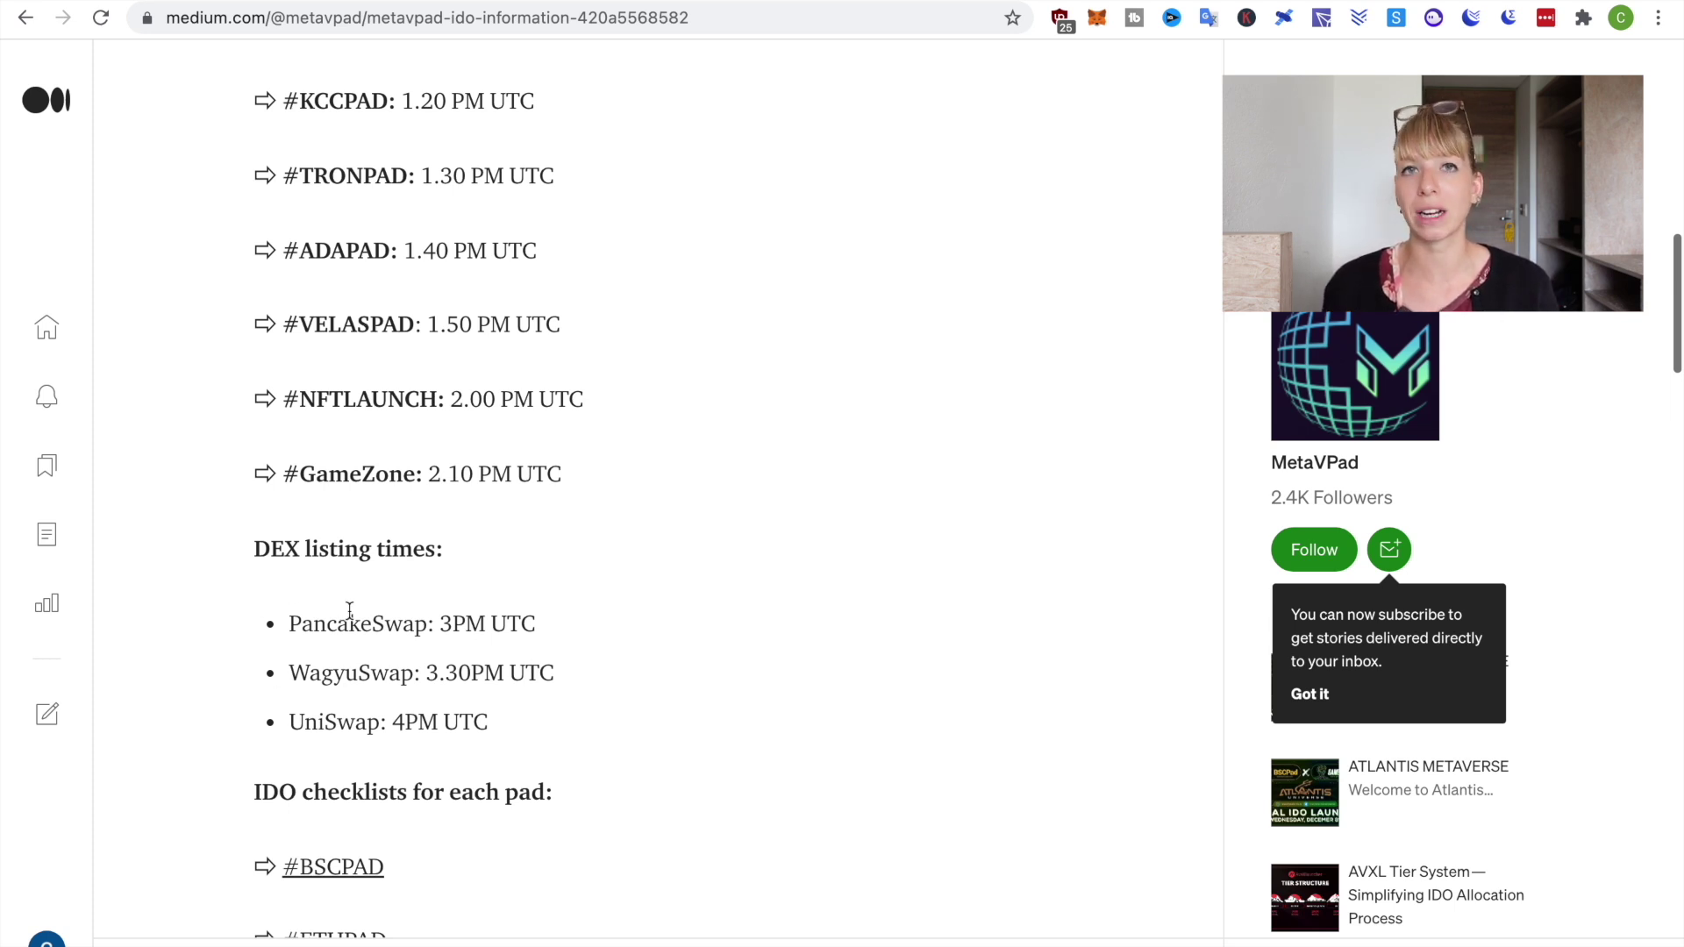
# Examine the KYC requirement section below the IDO checklists, highlighting part of its heading
pyautogui.scroll(-10, 991, 714)
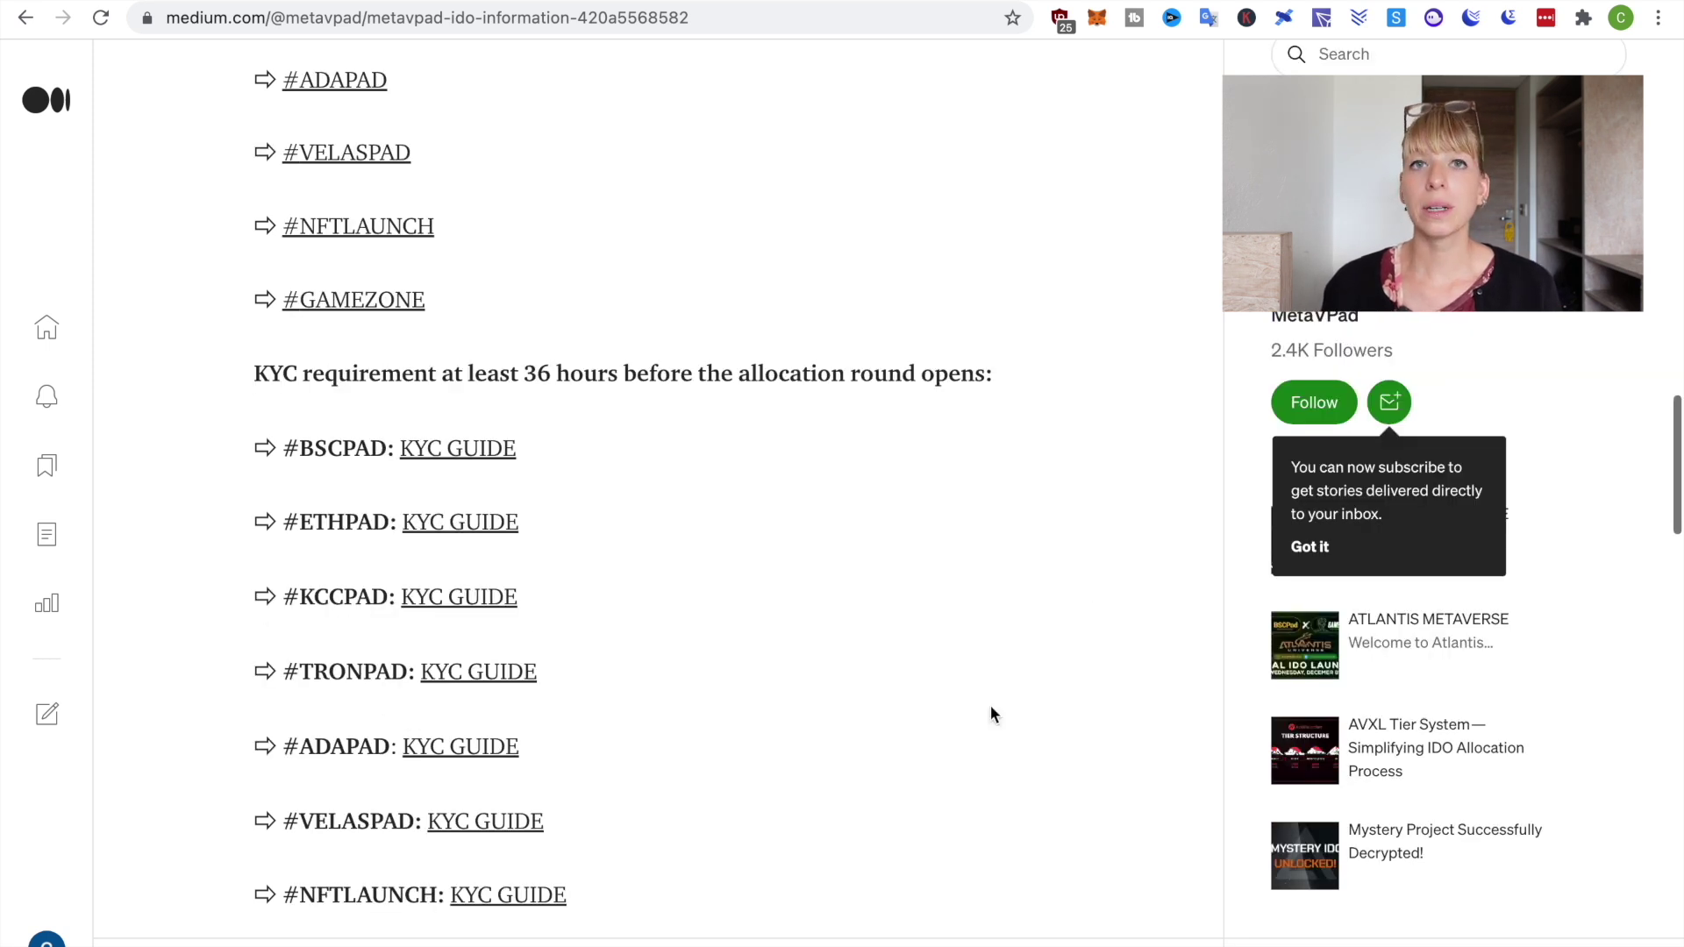
pyautogui.scroll(-1, 802, 421)
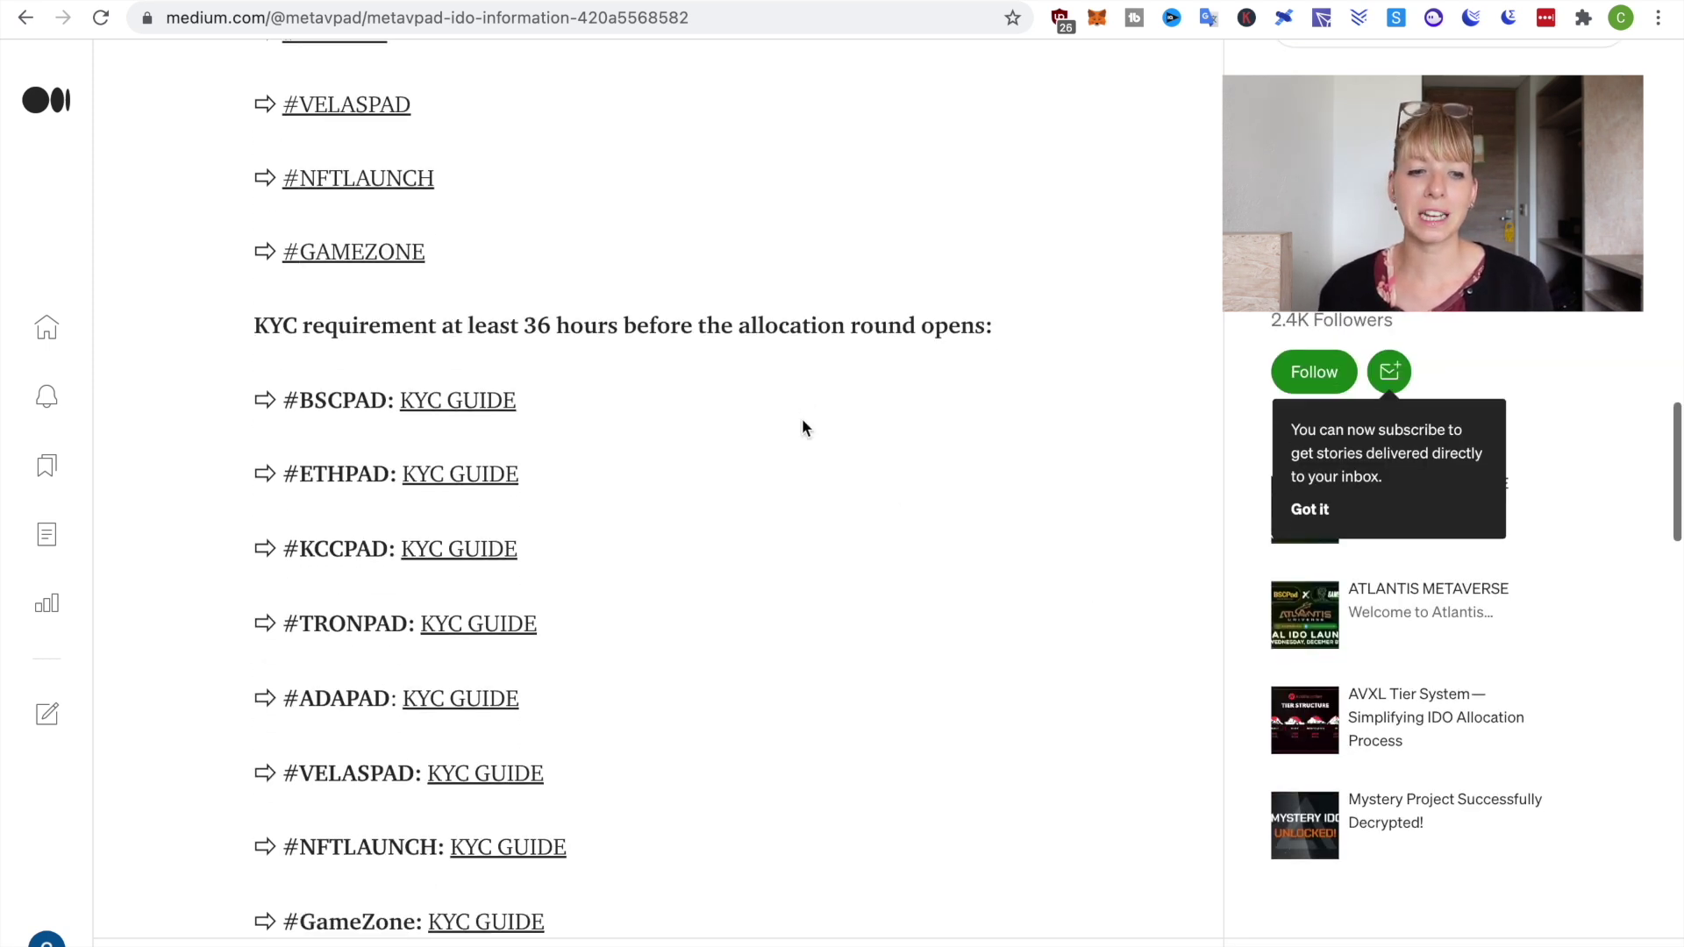
pyautogui.moveTo(267, 321); pyautogui.dragTo(564, 316)
pyautogui.click(592, 367)
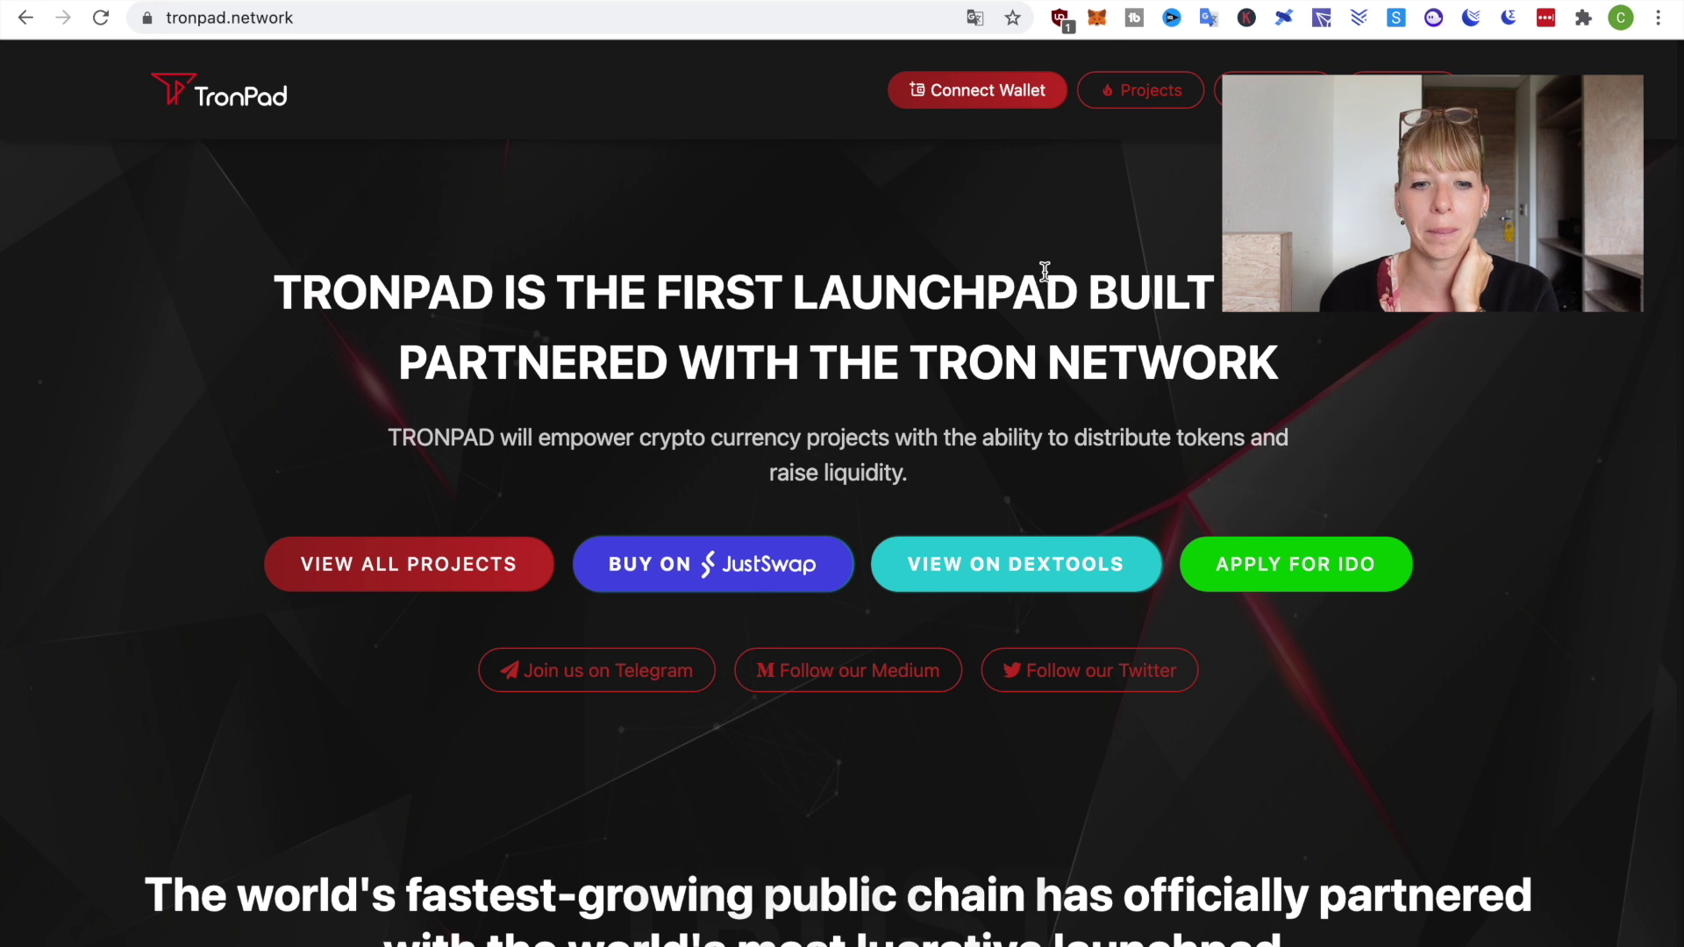
# Open TronPad's wallet connection options and search the web for "tronlink extension" in a new tab
pyautogui.click(1003, 91)
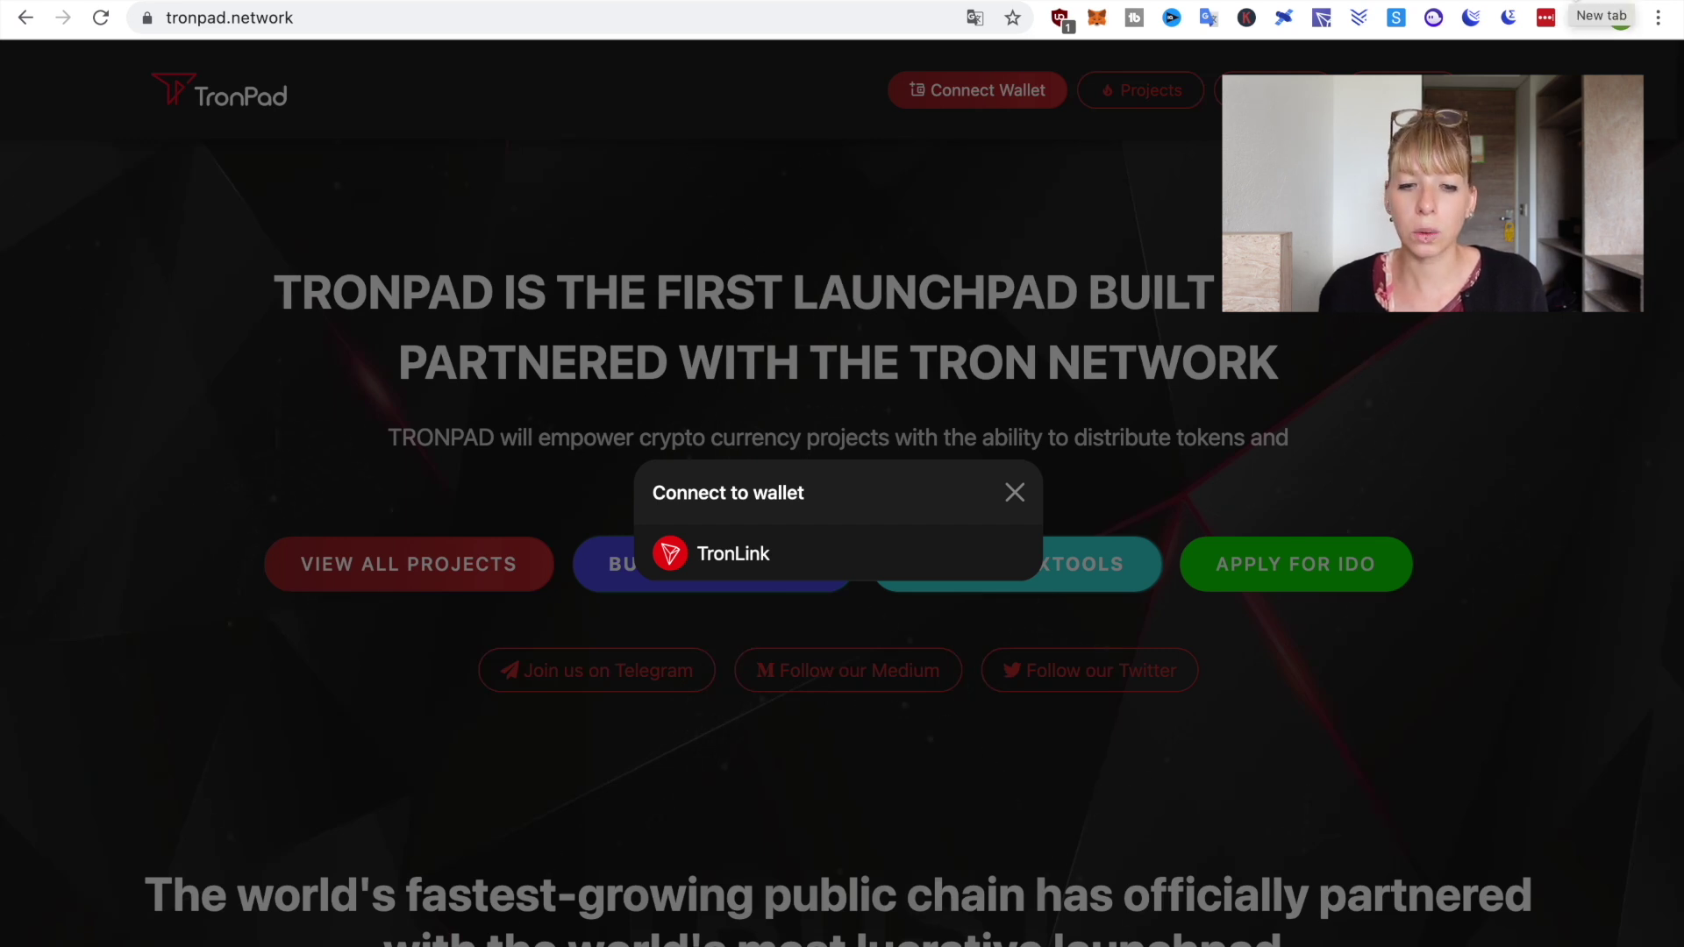
pyautogui.press('super+t')
pyautogui.write('trona')
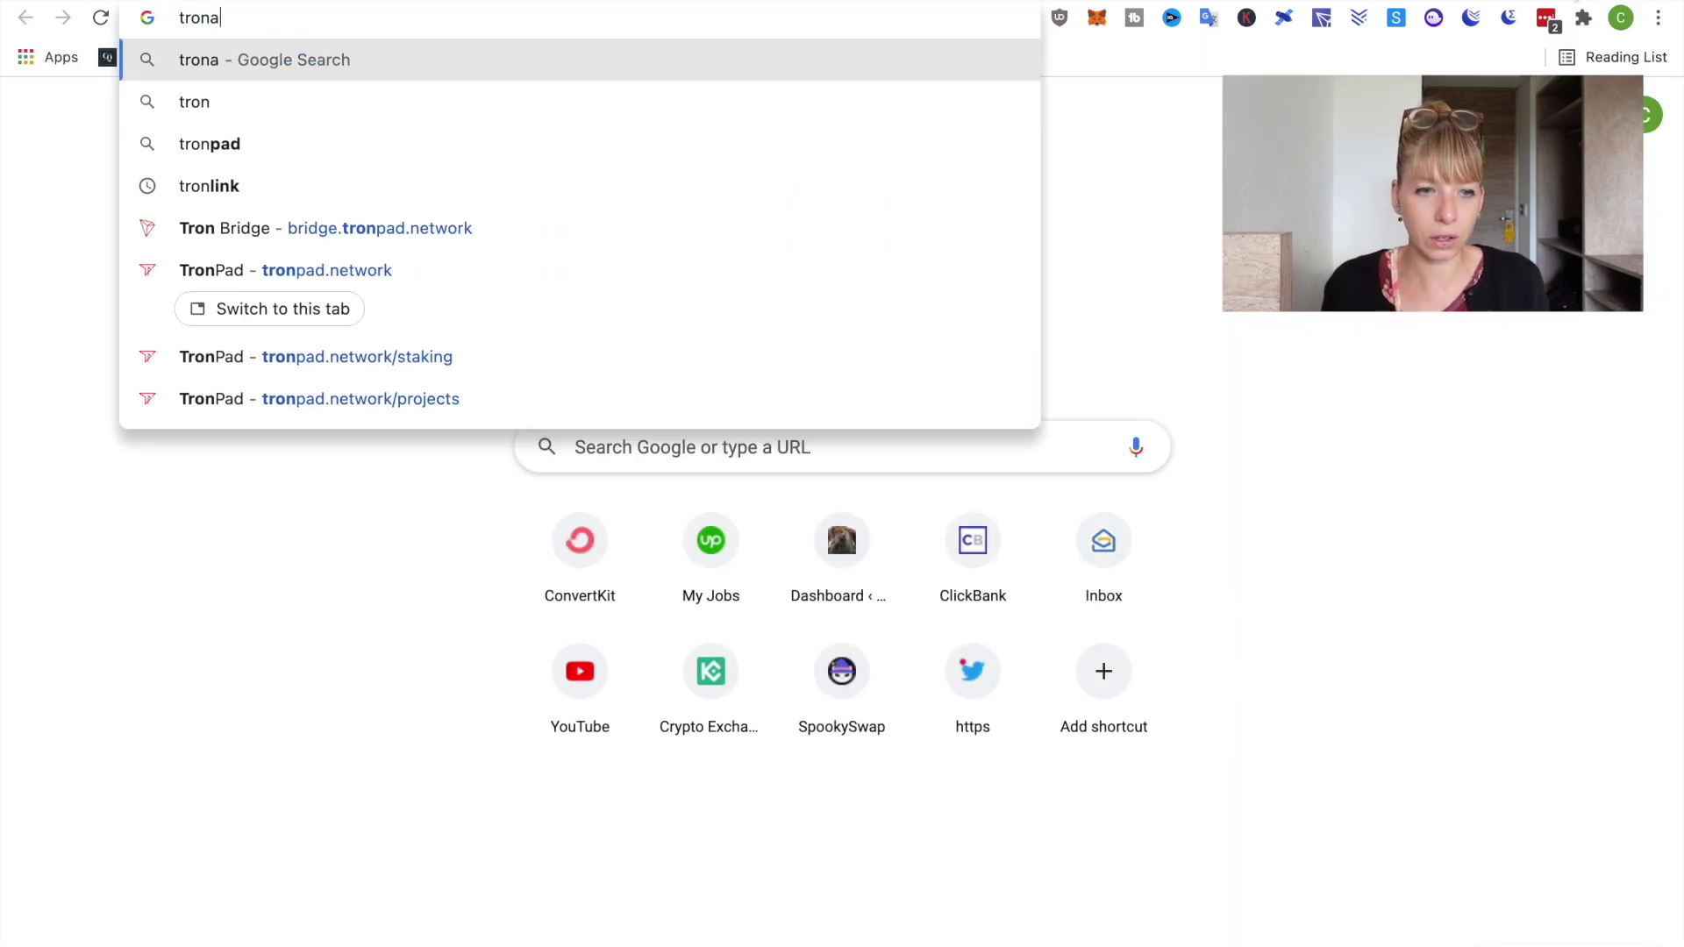
pyautogui.press('BackSpace')
pyautogui.write('link extension')
pyautogui.press('Down')
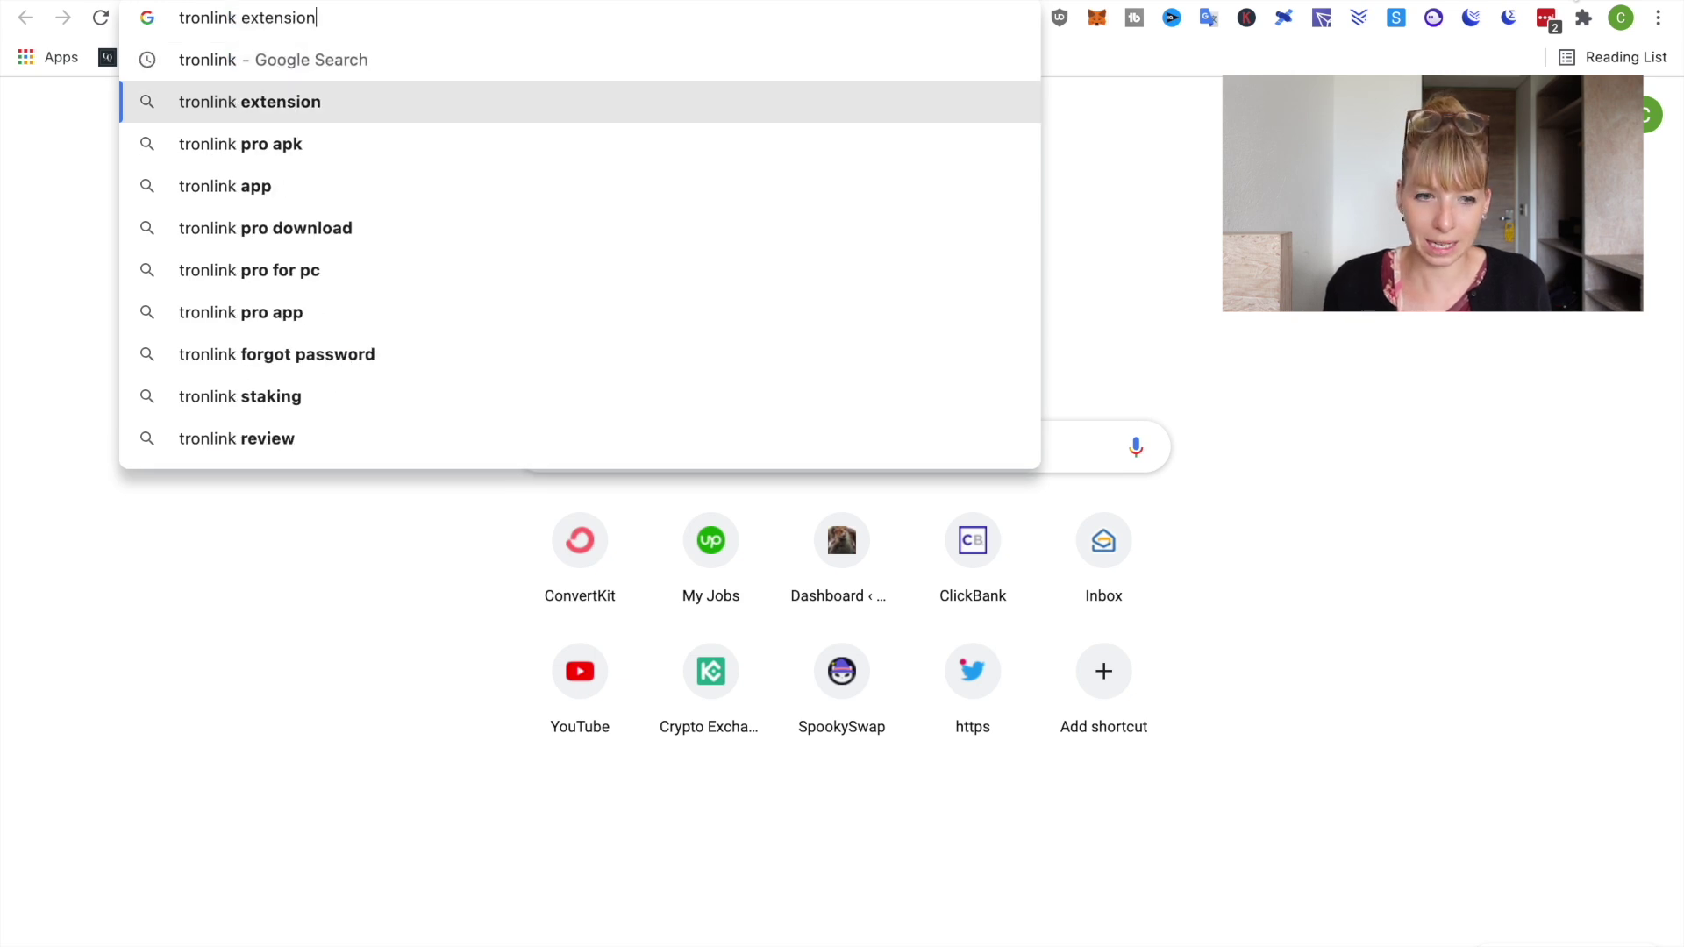
pyautogui.press('Return')
# Open the official TronLink website from the search results and locate its browser extension download
pyautogui.scroll(-4, 298, 654)
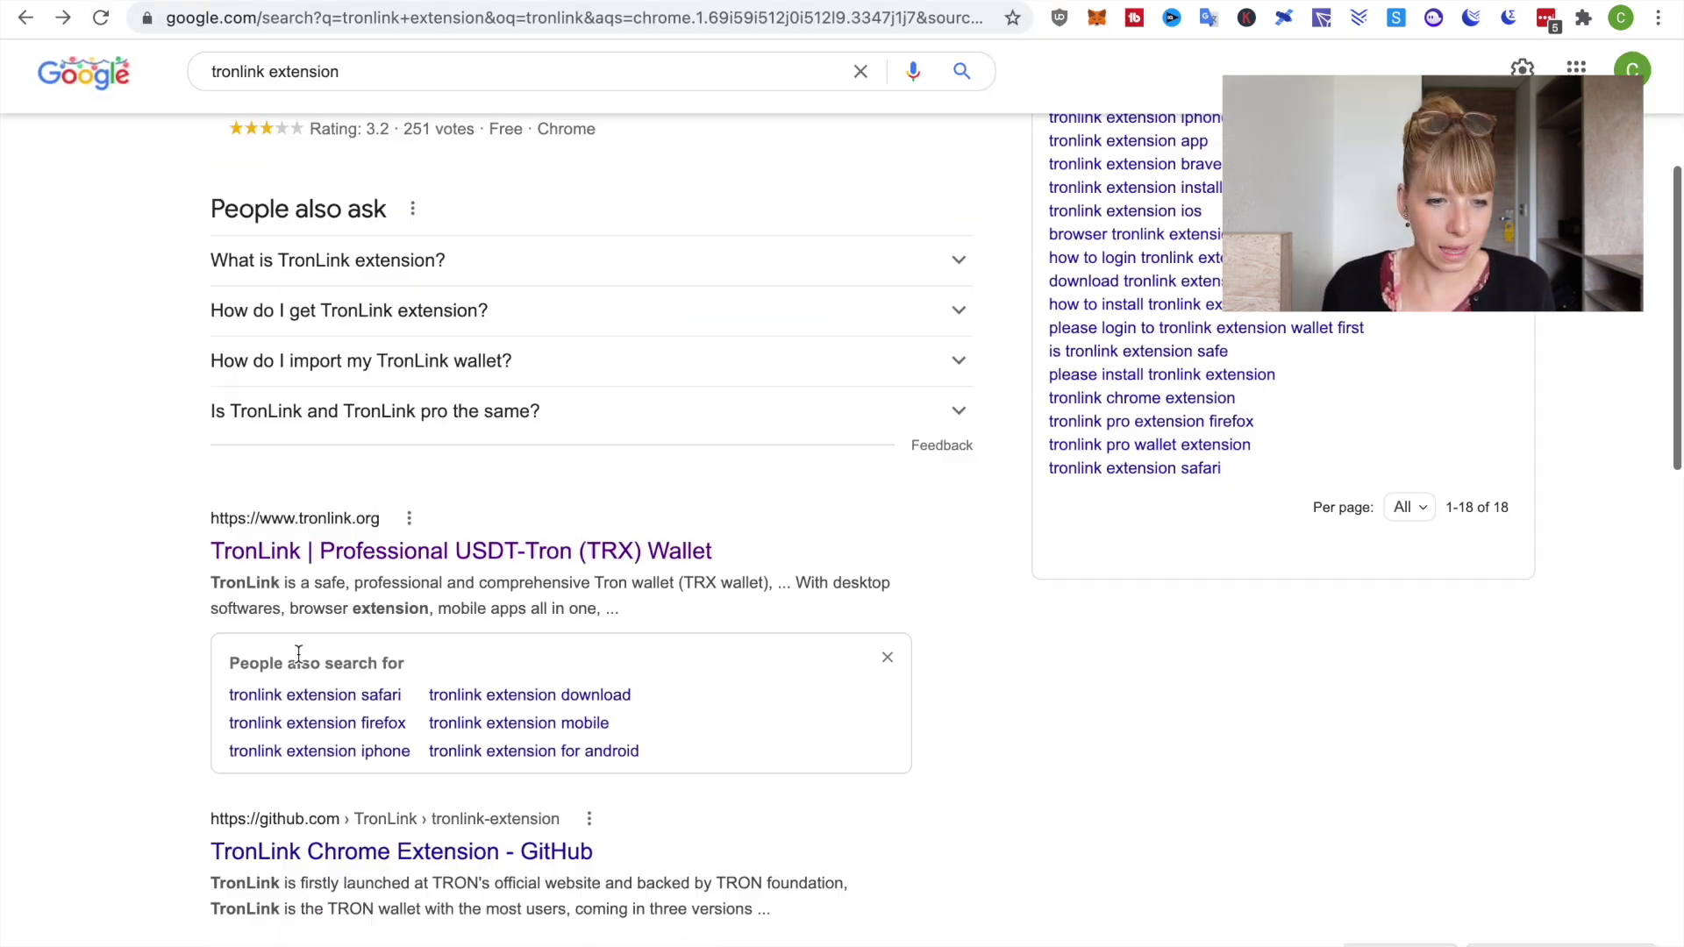
pyautogui.click(320, 603)
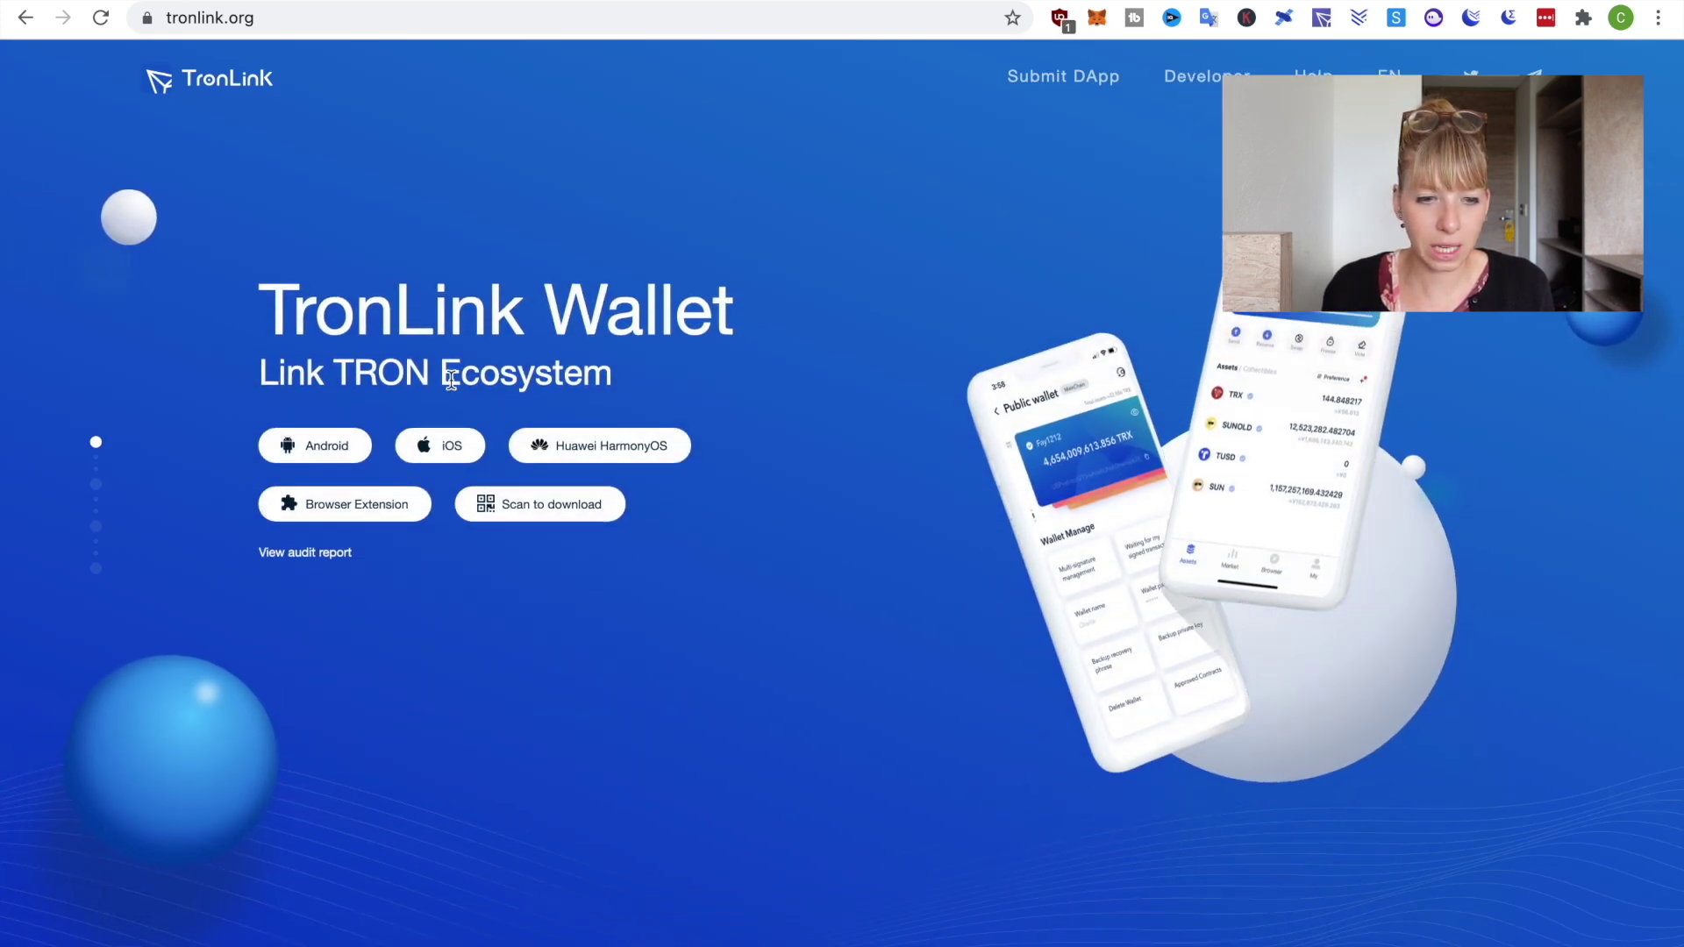
pyautogui.moveTo(341, 516)
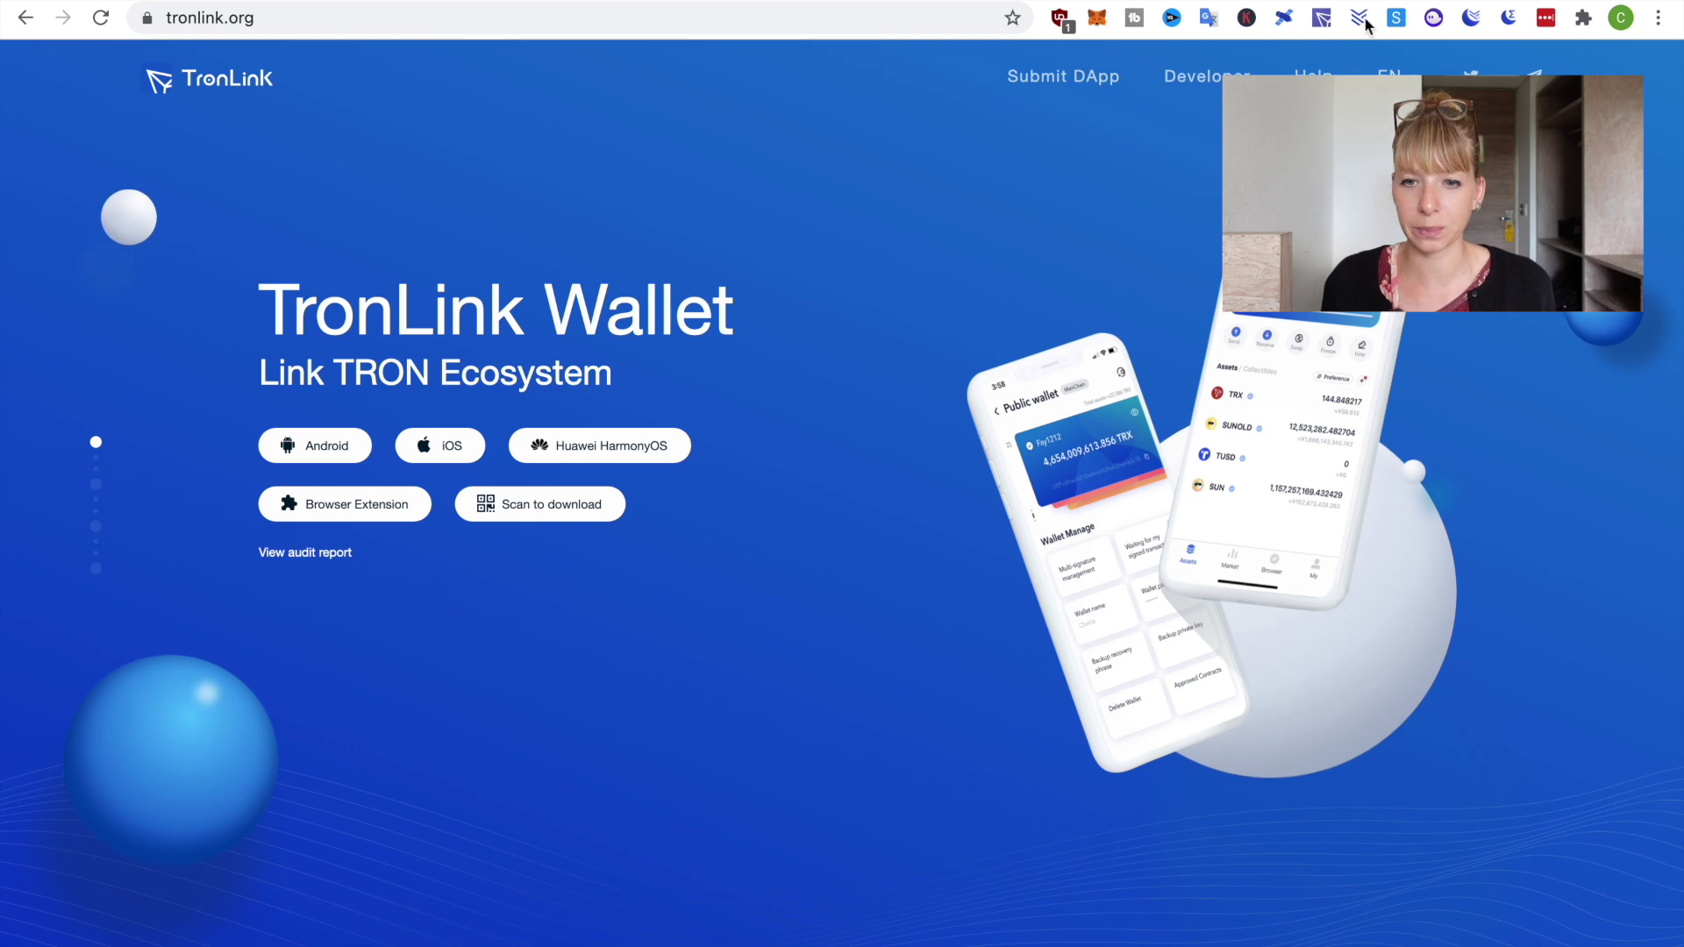
# Return to the TronPad site and connect the TronLink wallet
pyautogui.click(1386, 54)
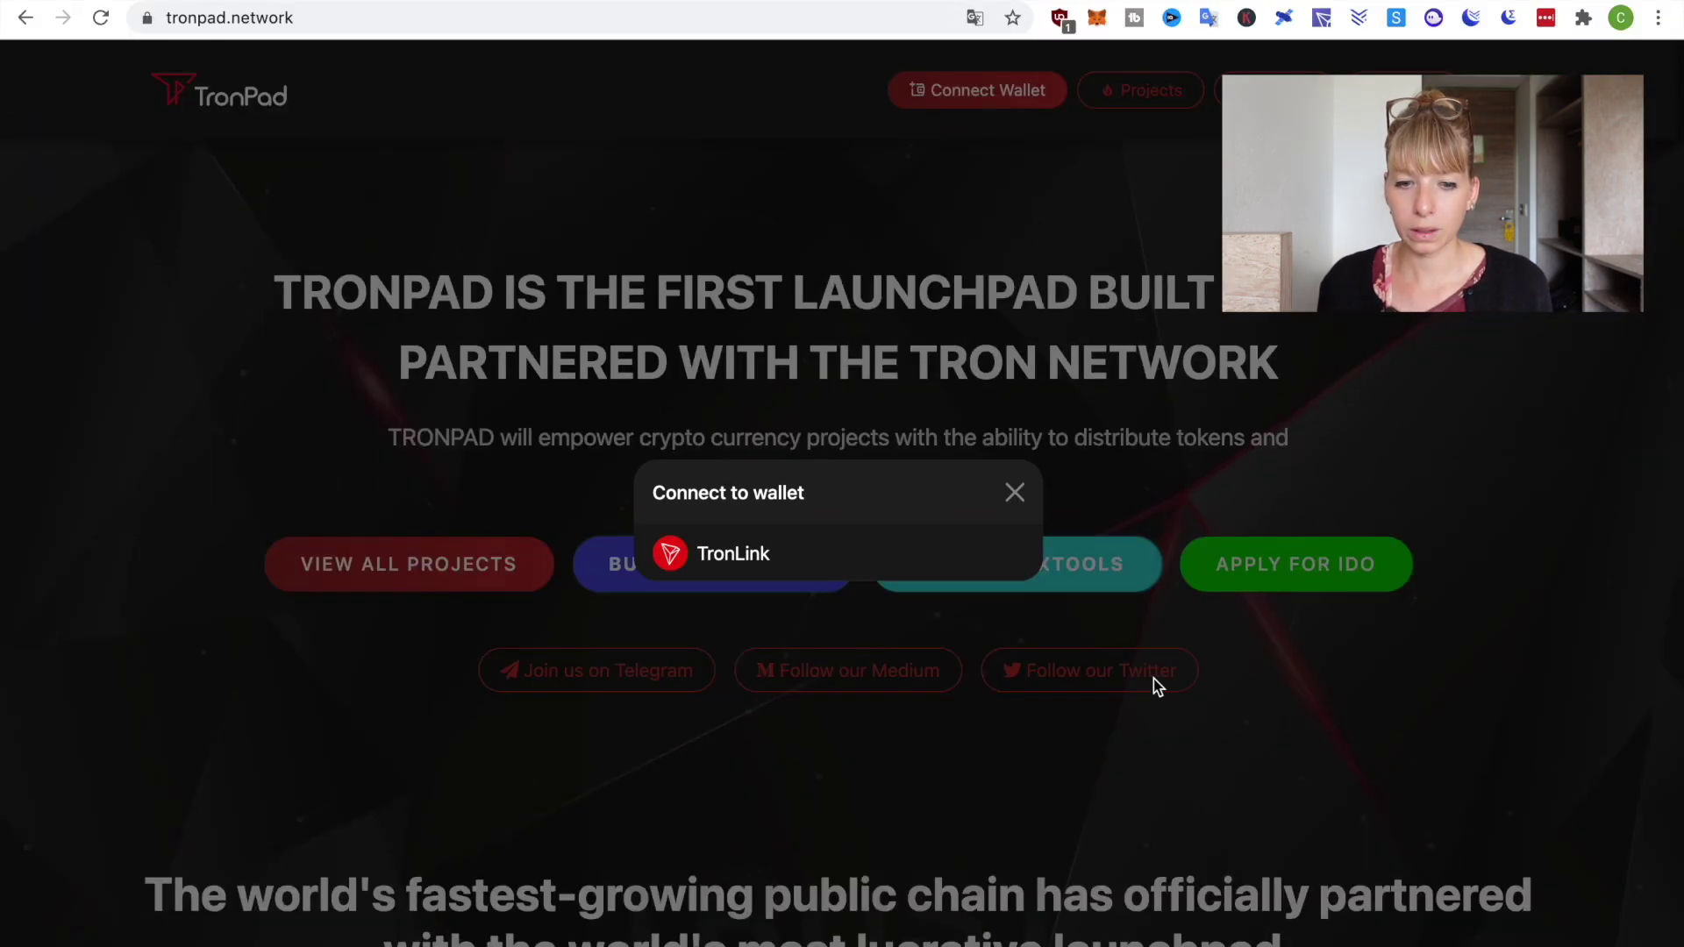
pyautogui.click(735, 568)
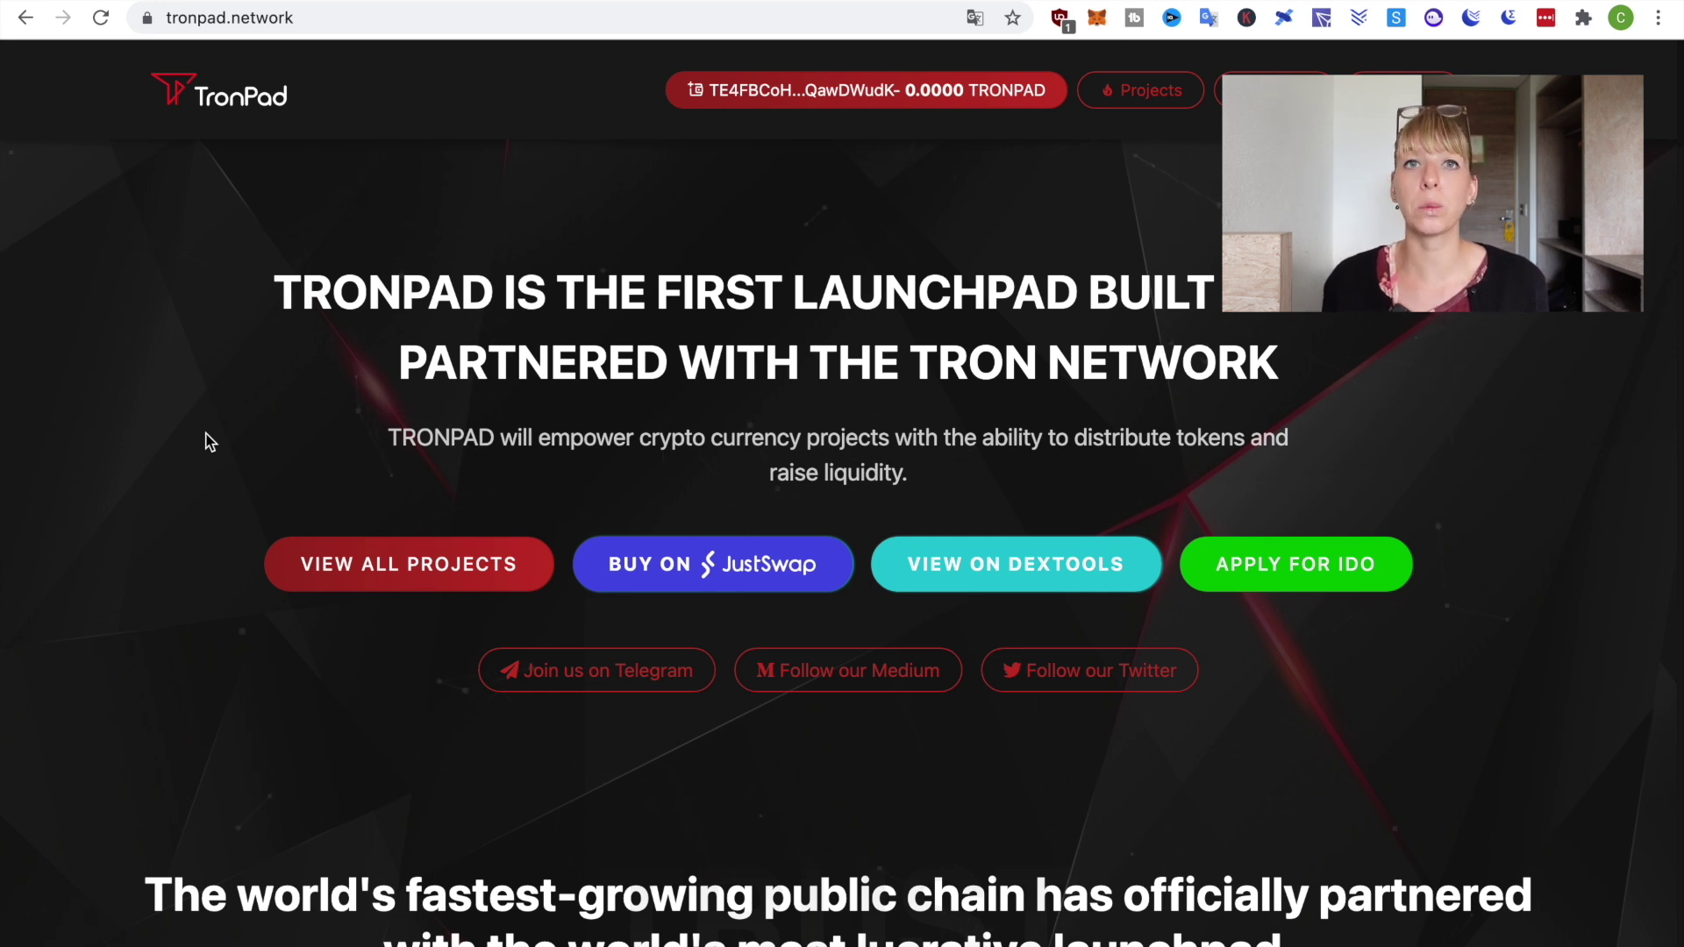
# Examine TronPad's allocation breakdown, the Earth lottery tier and the guaranteed Moon, Mars and Sun tiers with their staking requirements
pyautogui.scroll(-12, 586, 502)
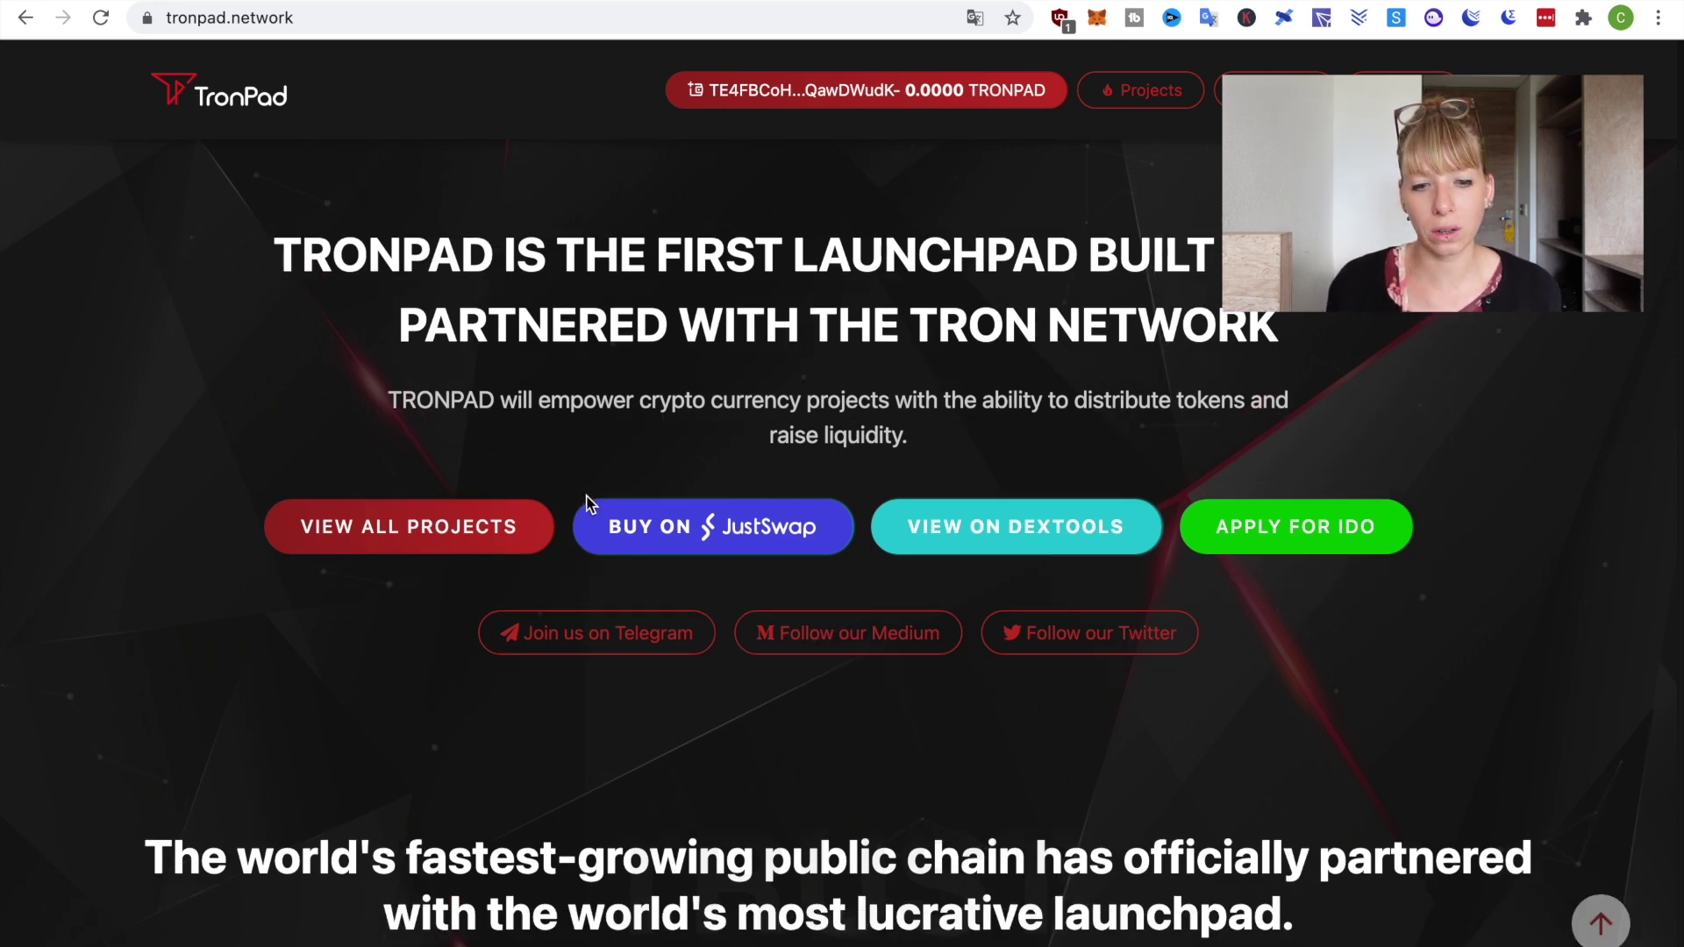
pyautogui.scroll(-14, 586, 502)
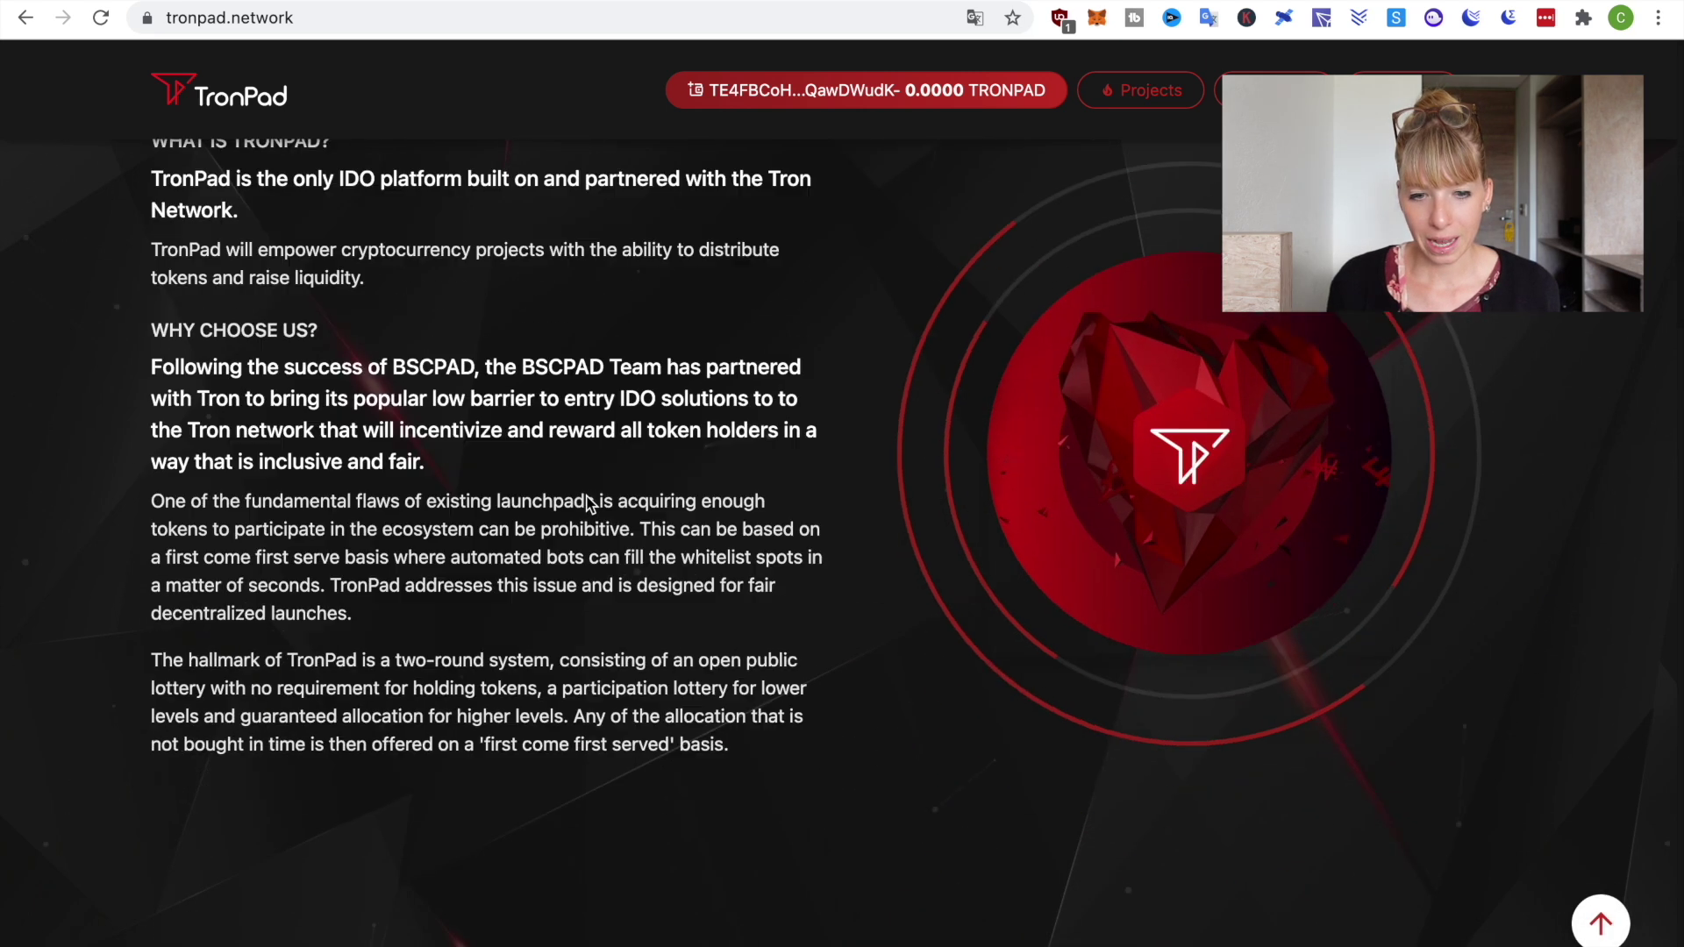
pyautogui.scroll(-5, 586, 501)
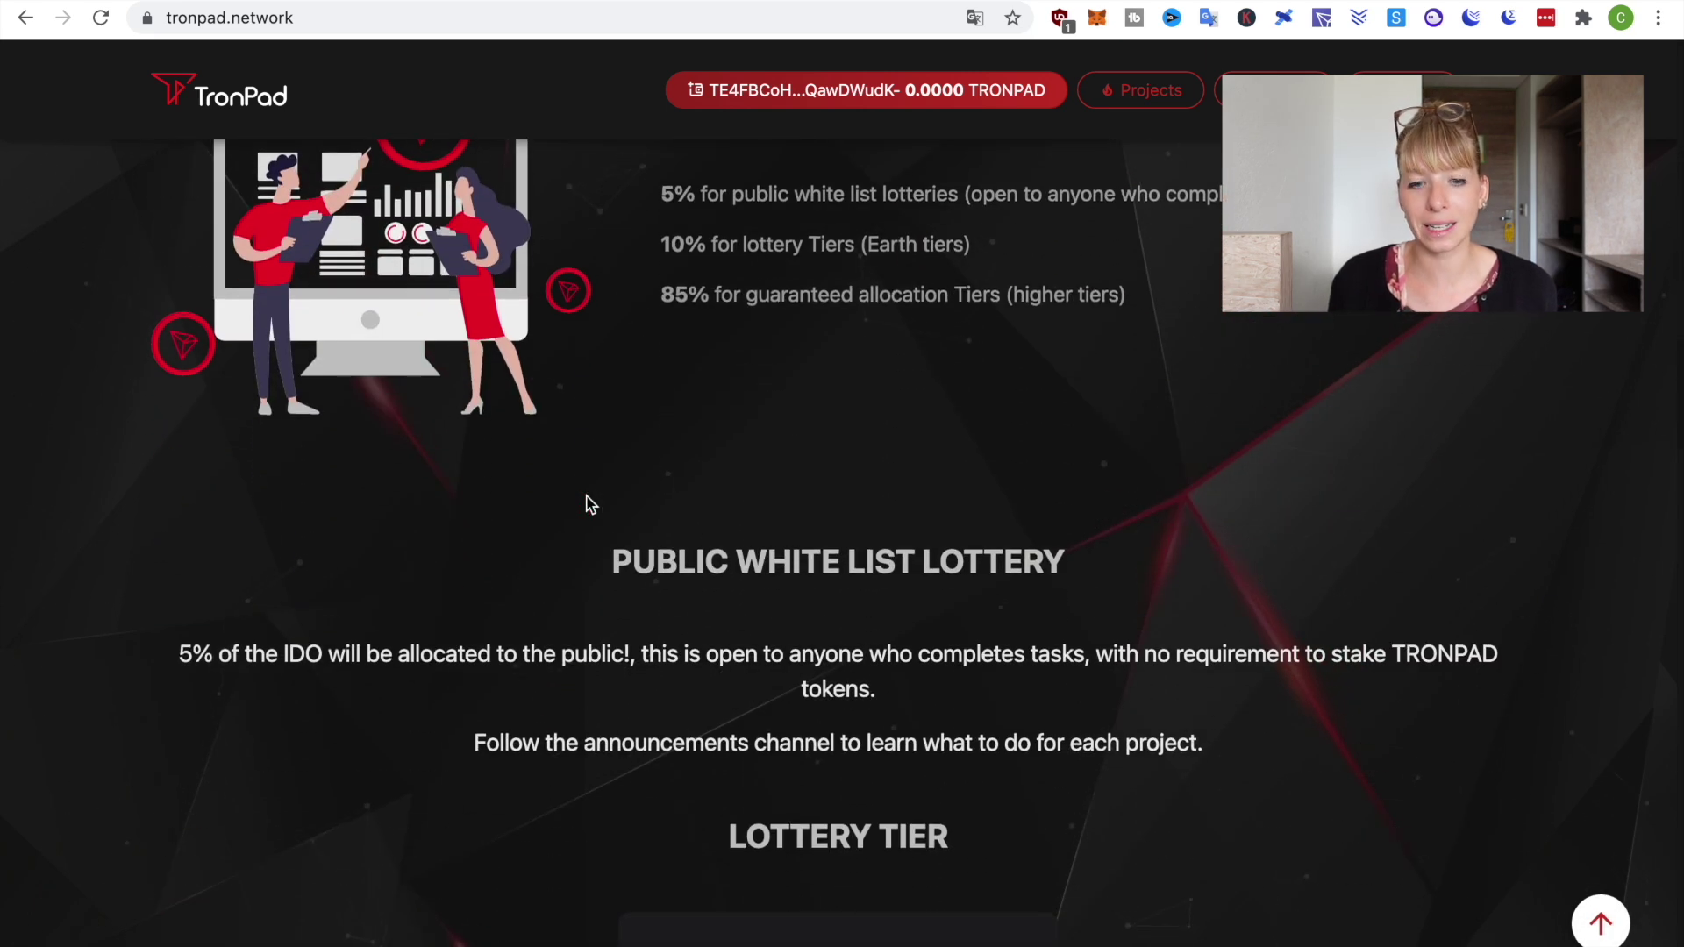
pyautogui.scroll(-2, 586, 502)
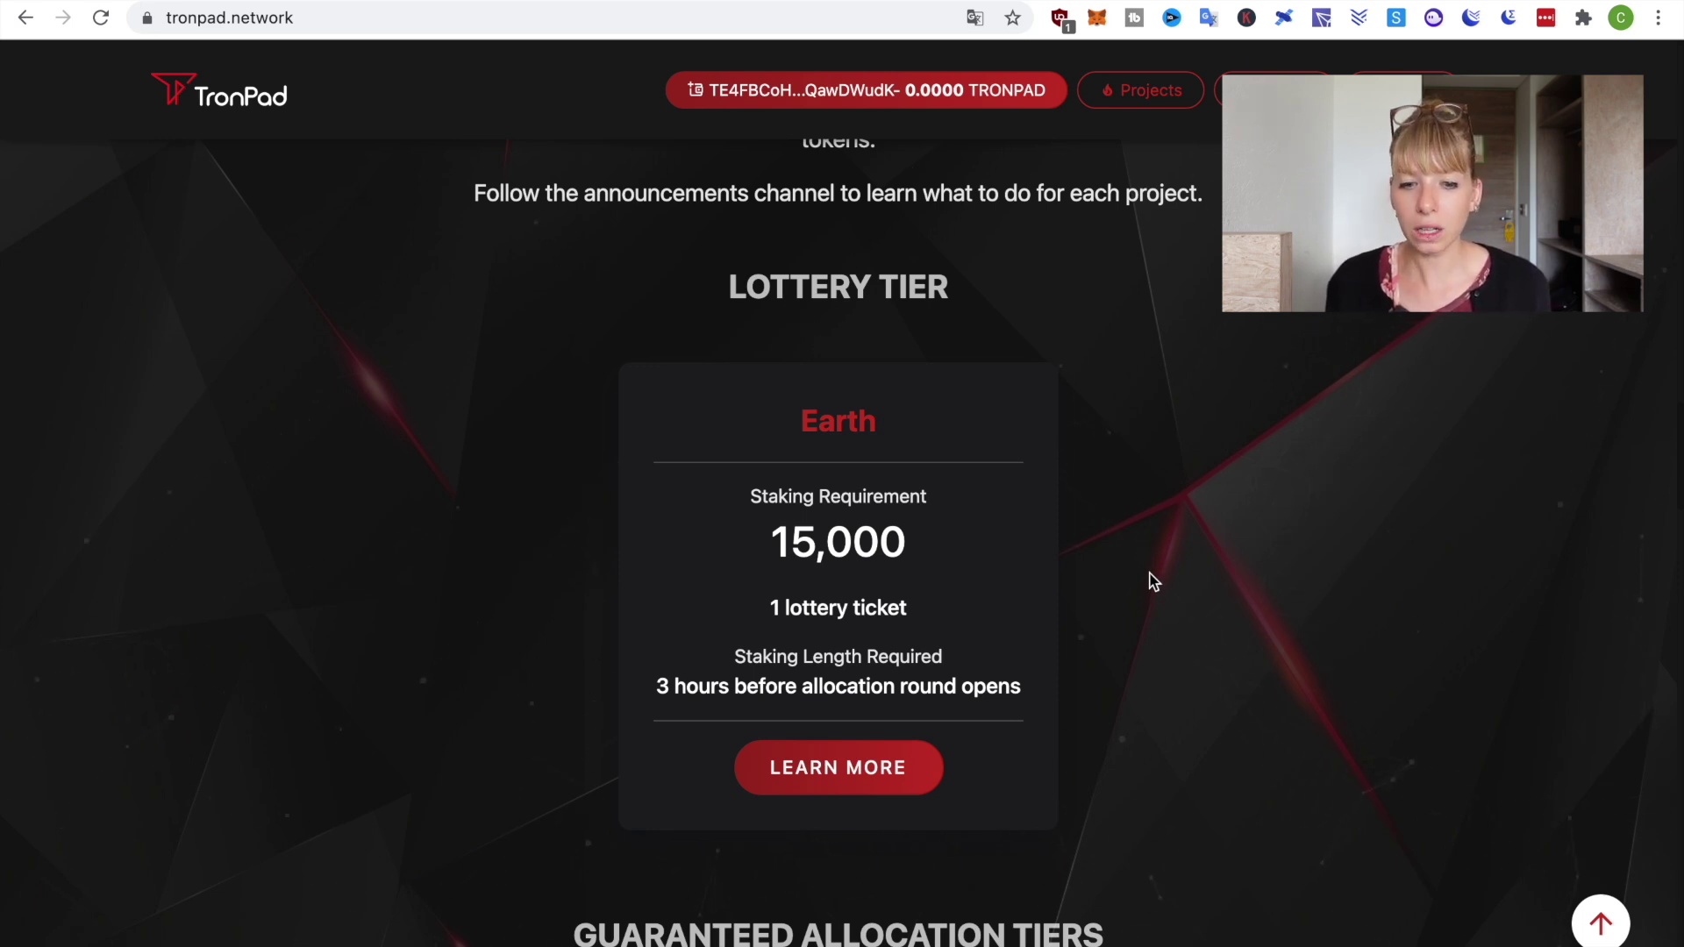
pyautogui.scroll(-2, 1154, 581)
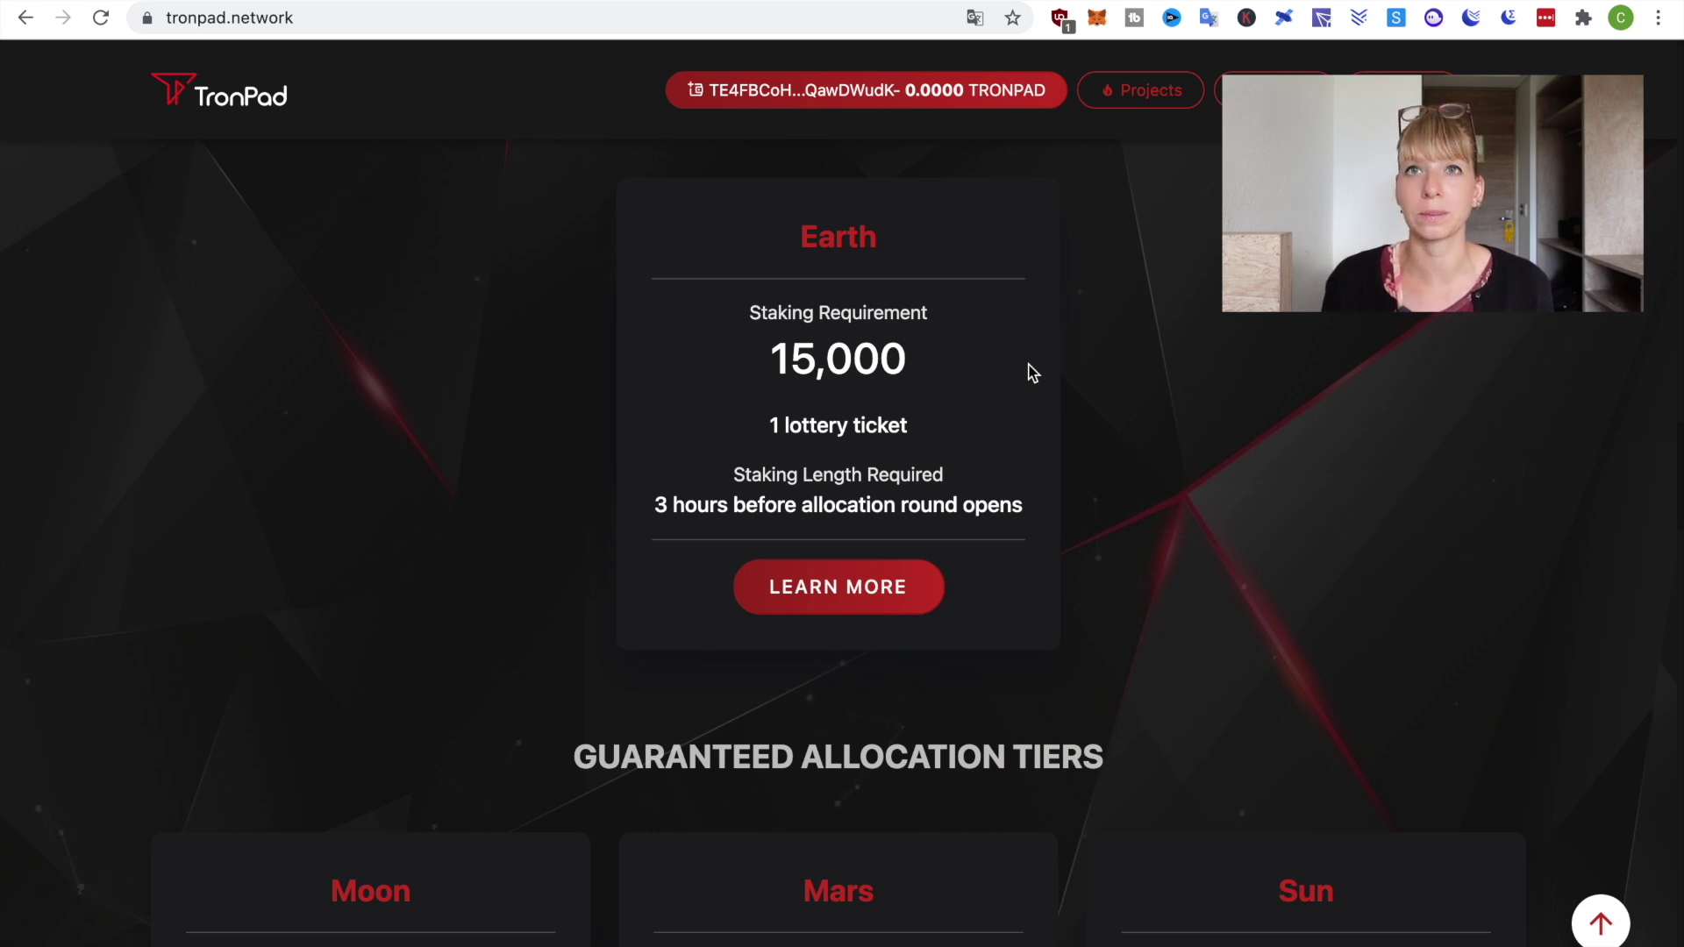
pyautogui.scroll(-5, 515, 436)
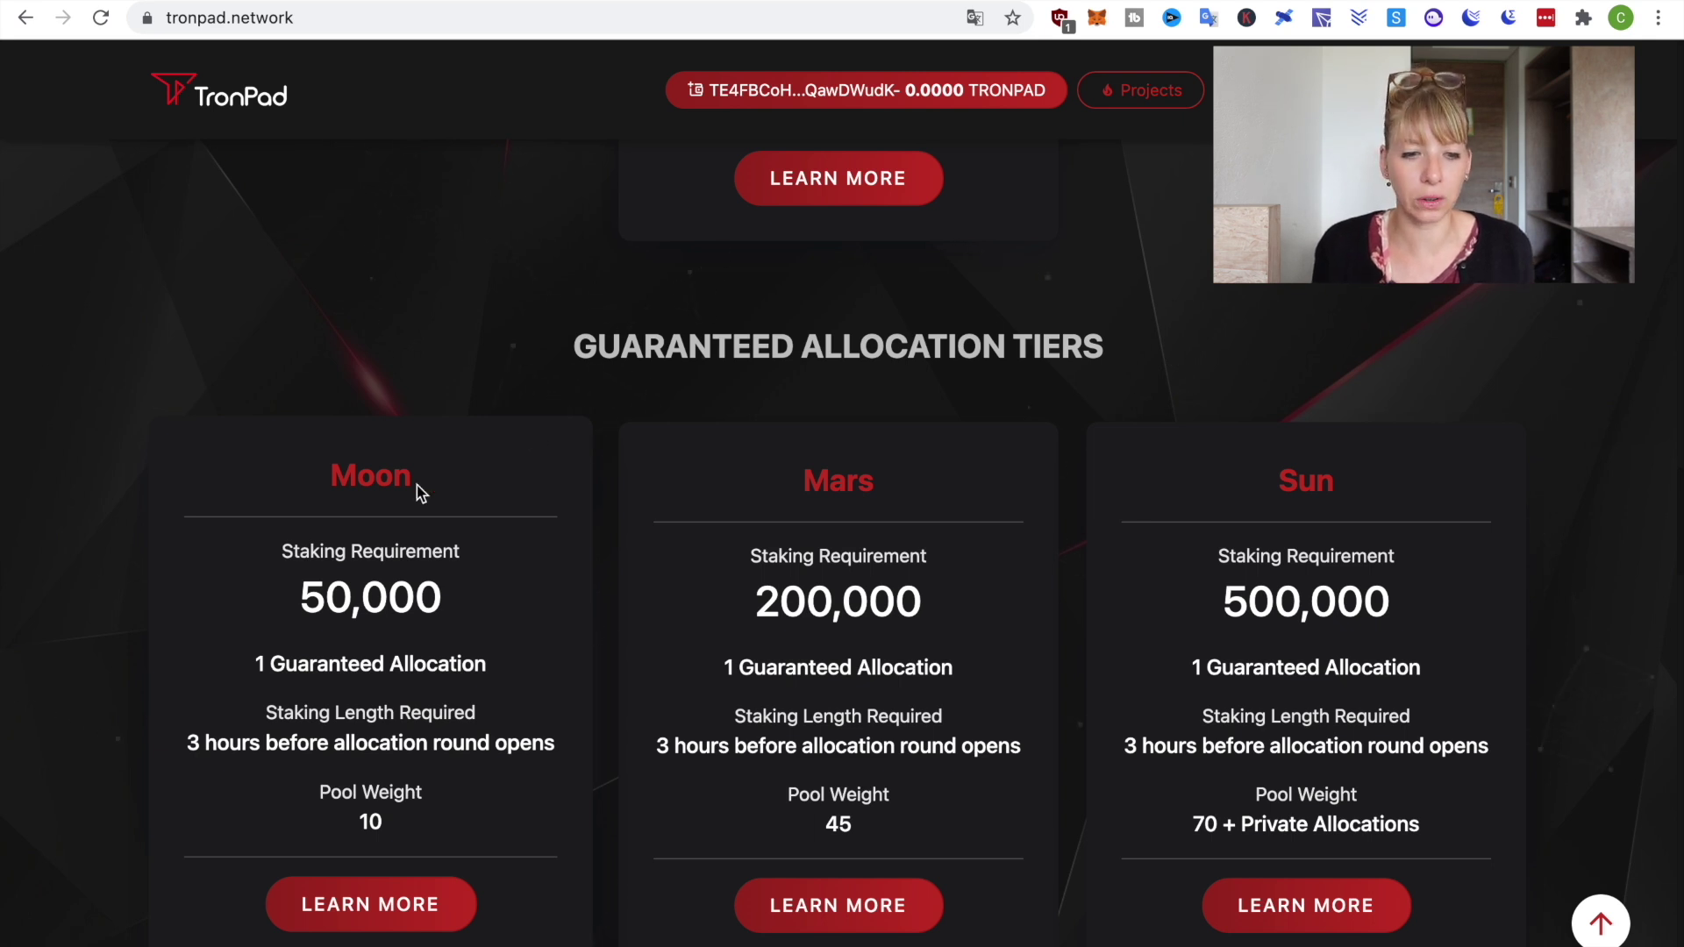
pyautogui.scroll(-2, 413, 488)
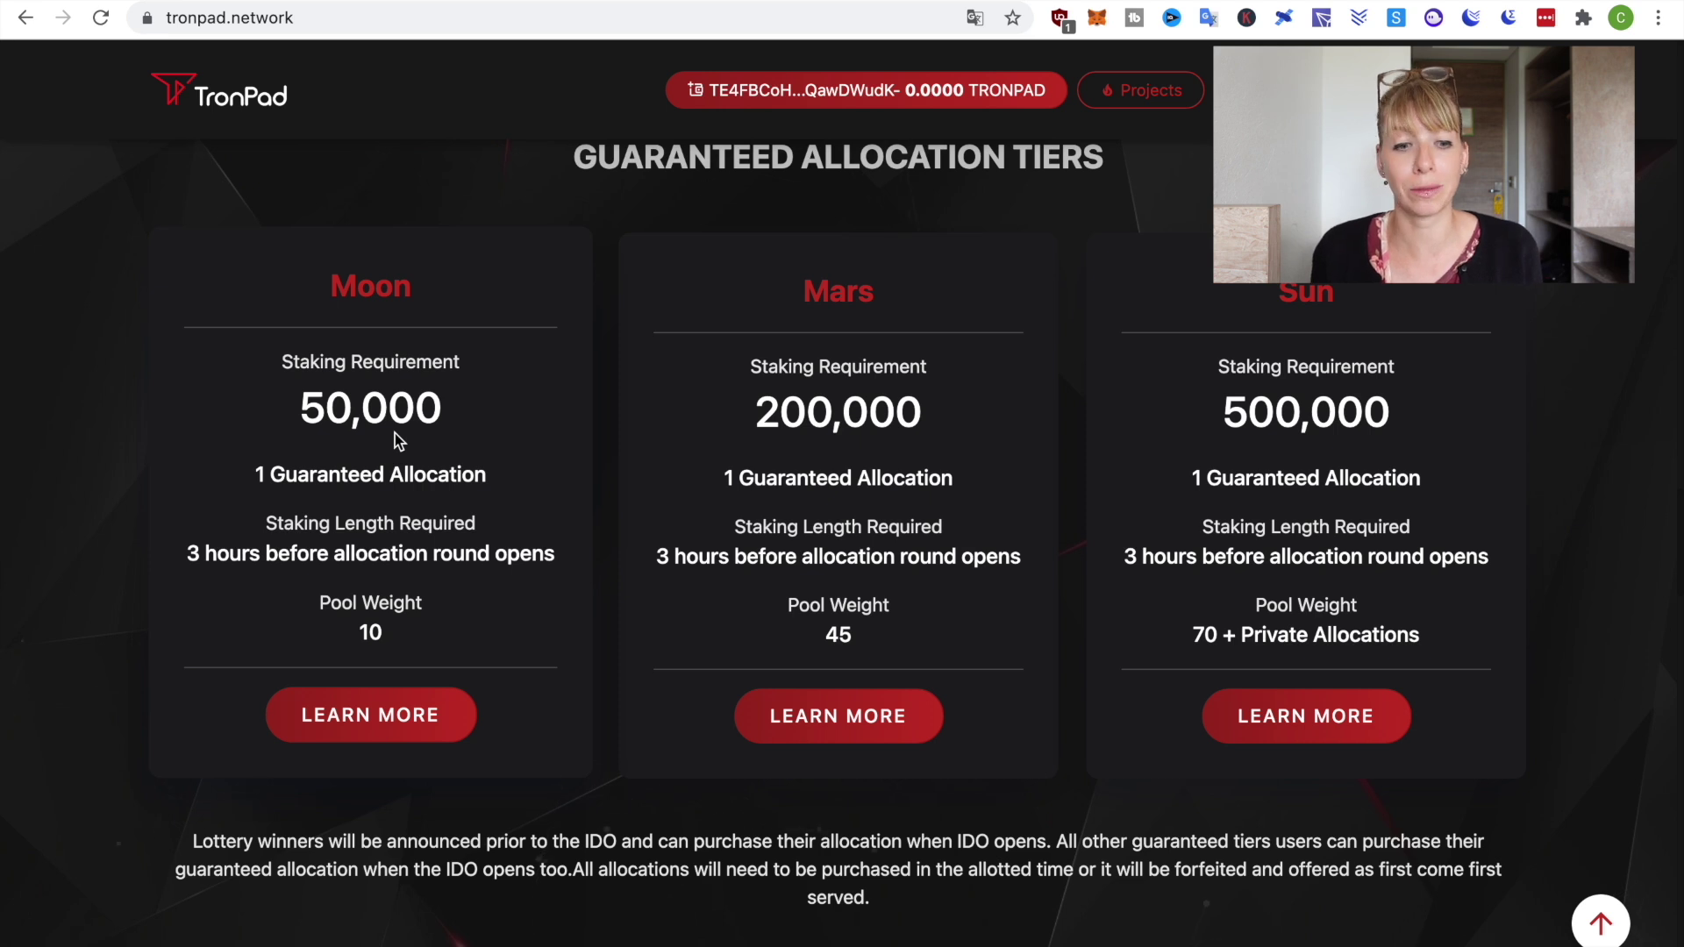
pyautogui.scroll(-1, 395, 433)
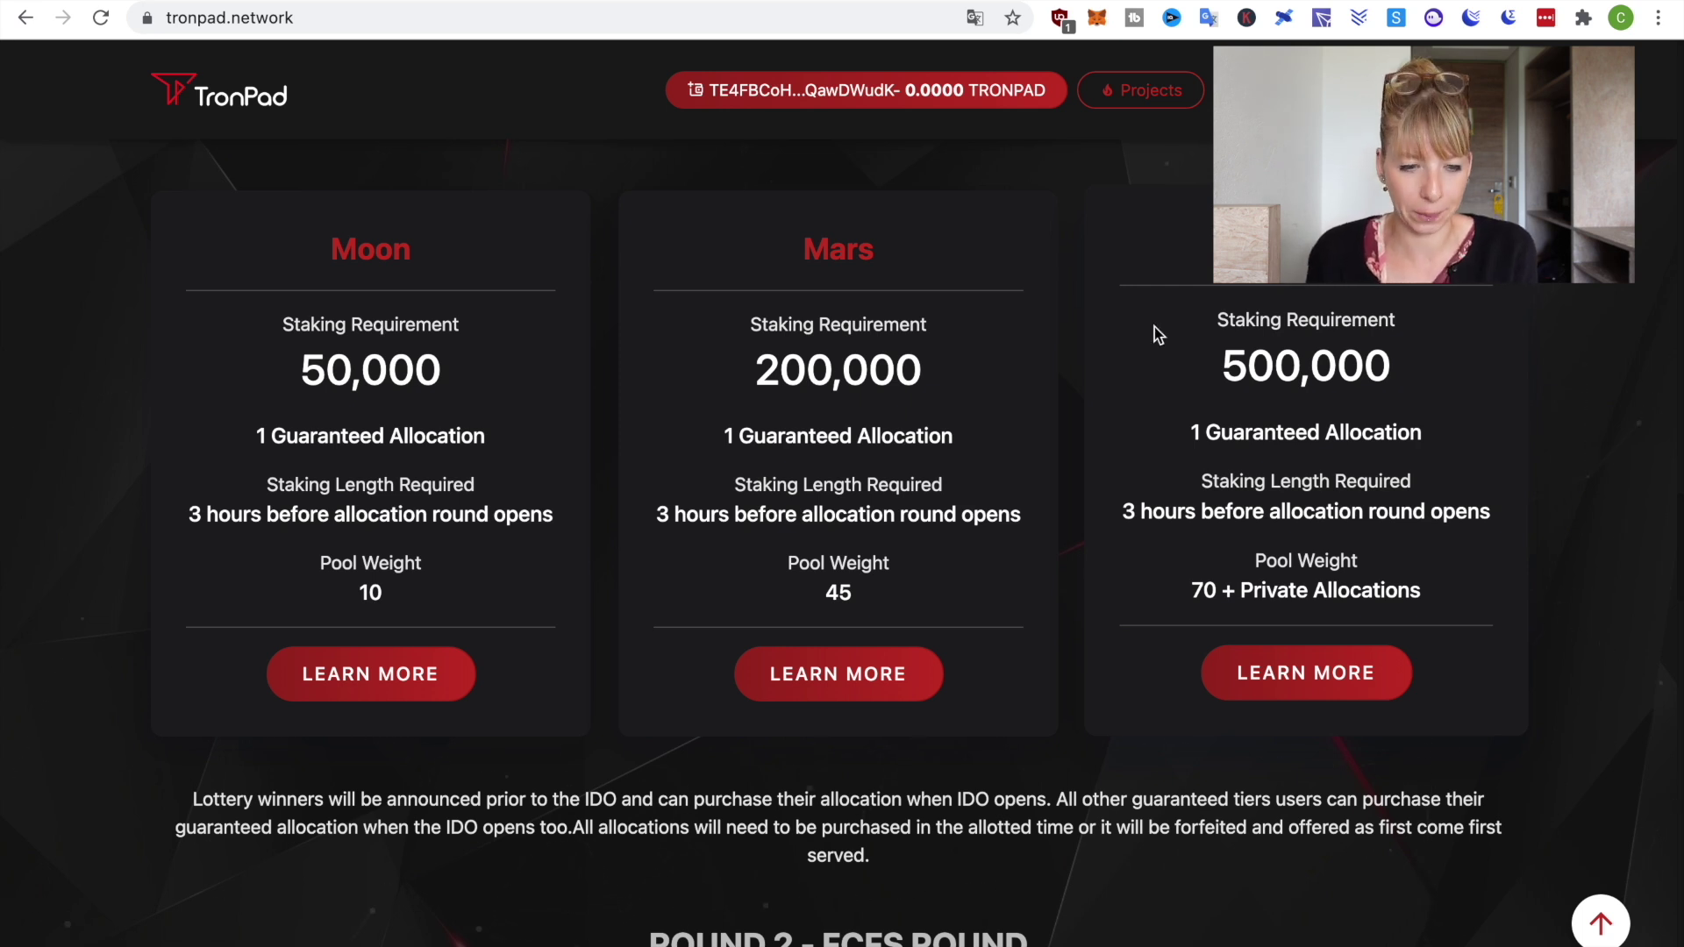
# Open the JustSwap purchase page from TronPad's home page and enter 50 TRX as the amount to swap for TRONPAD
pyautogui.scroll(15, 1155, 331)
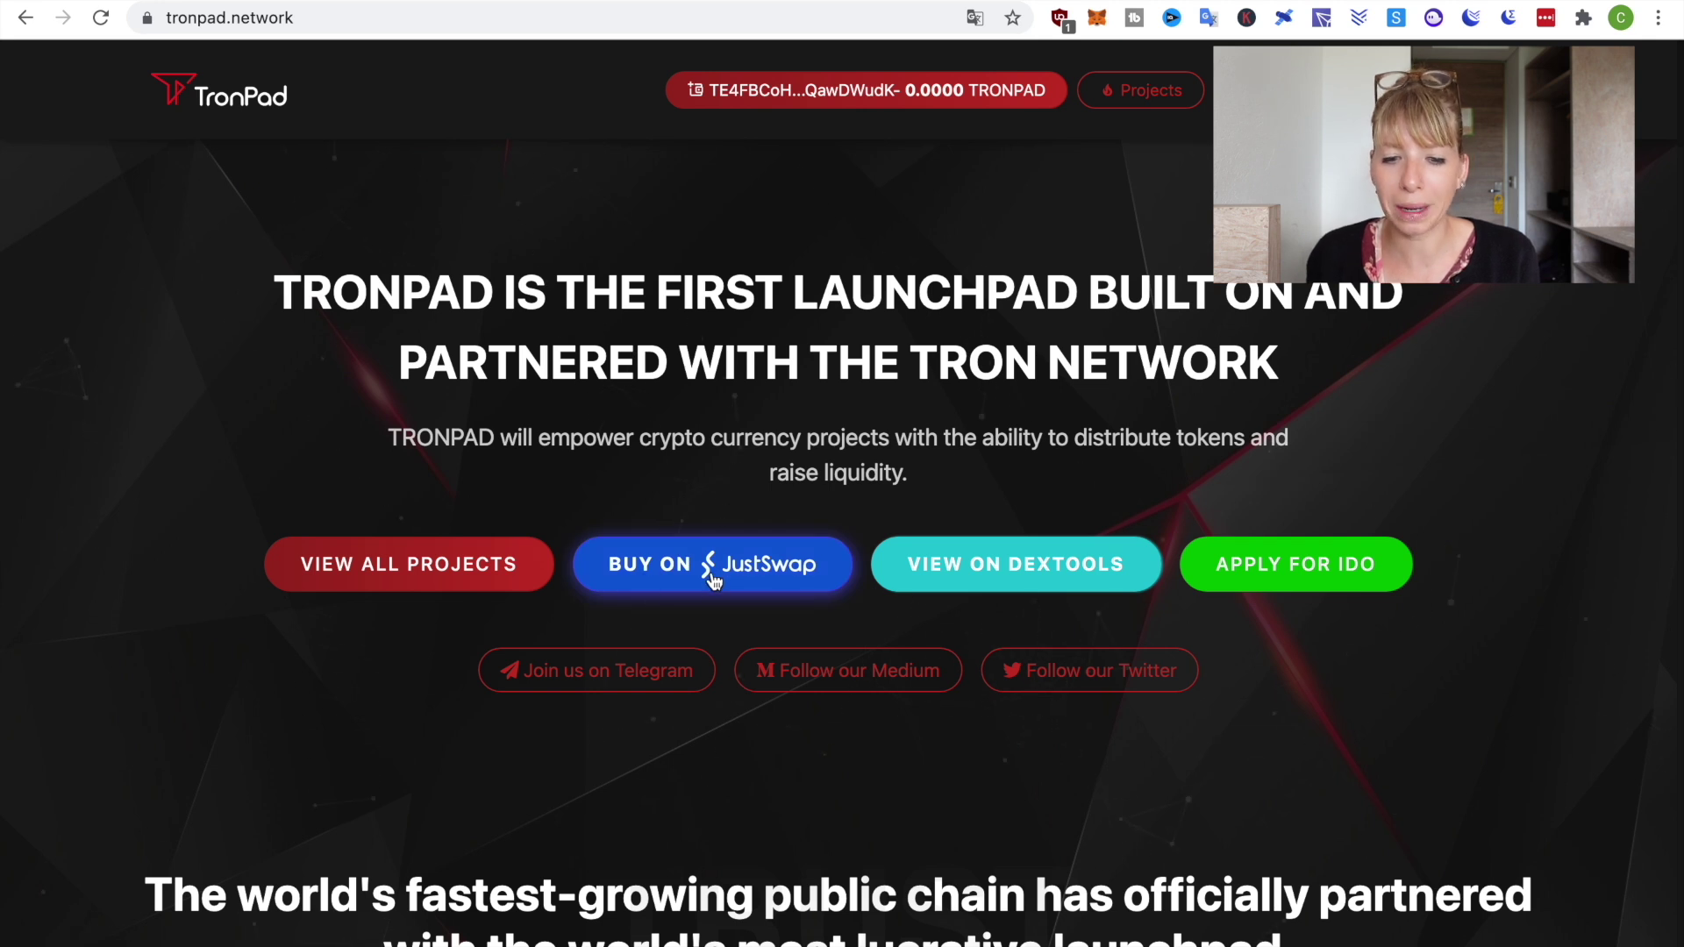
pyautogui.click(712, 579)
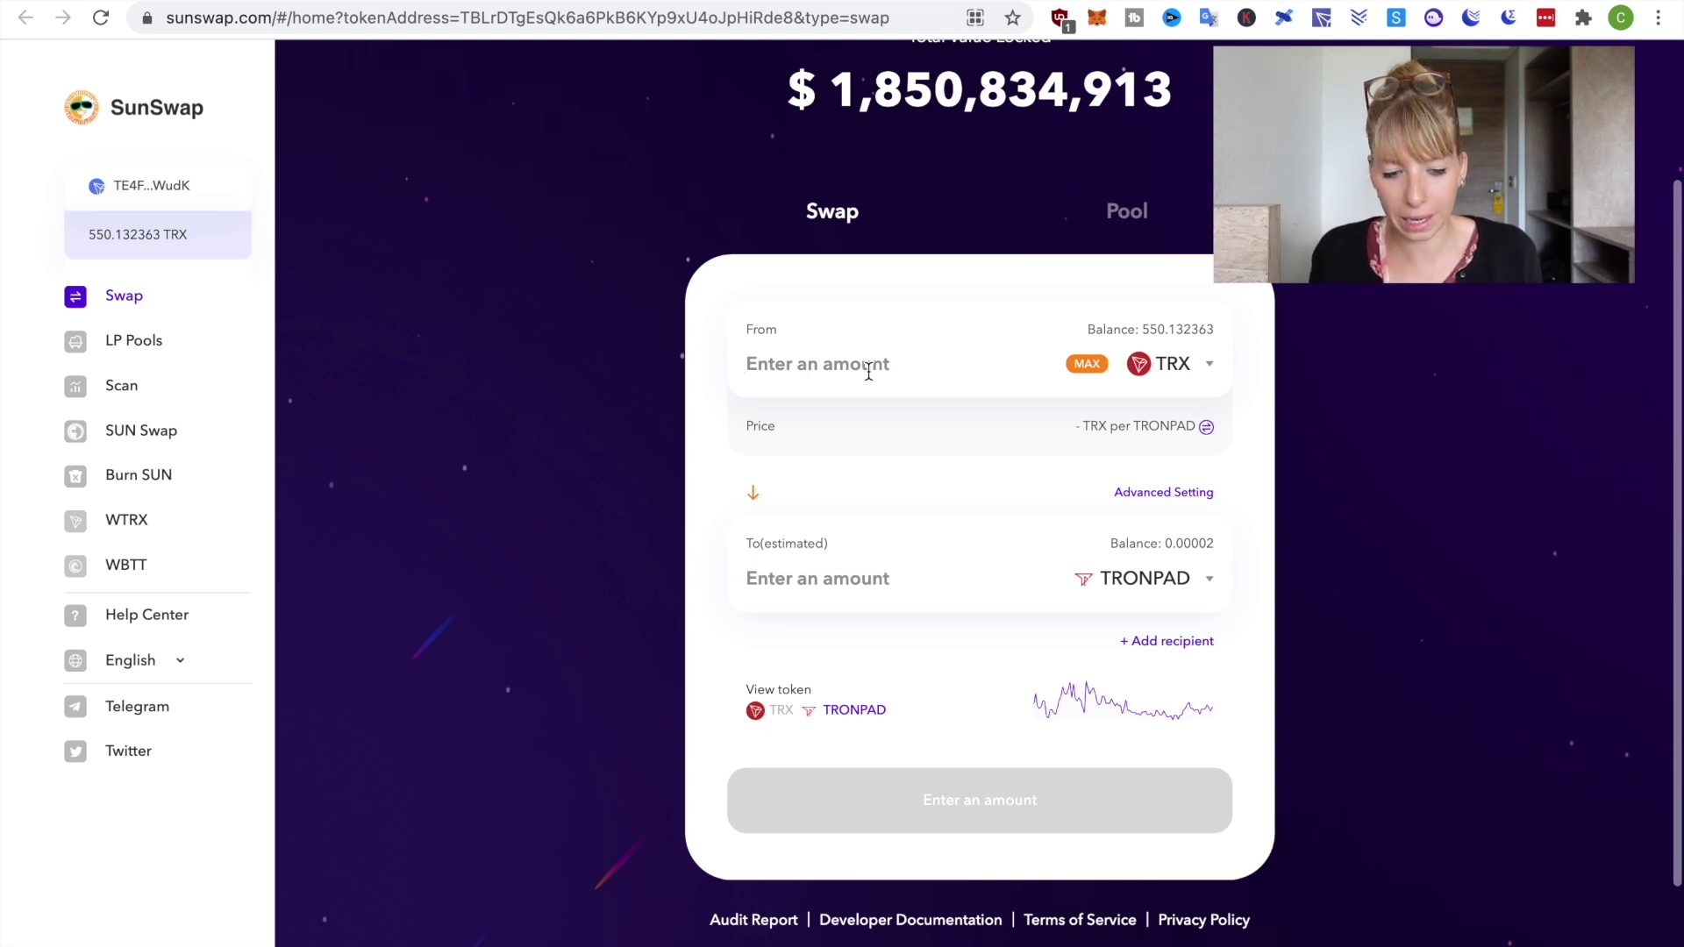
pyautogui.write('50')
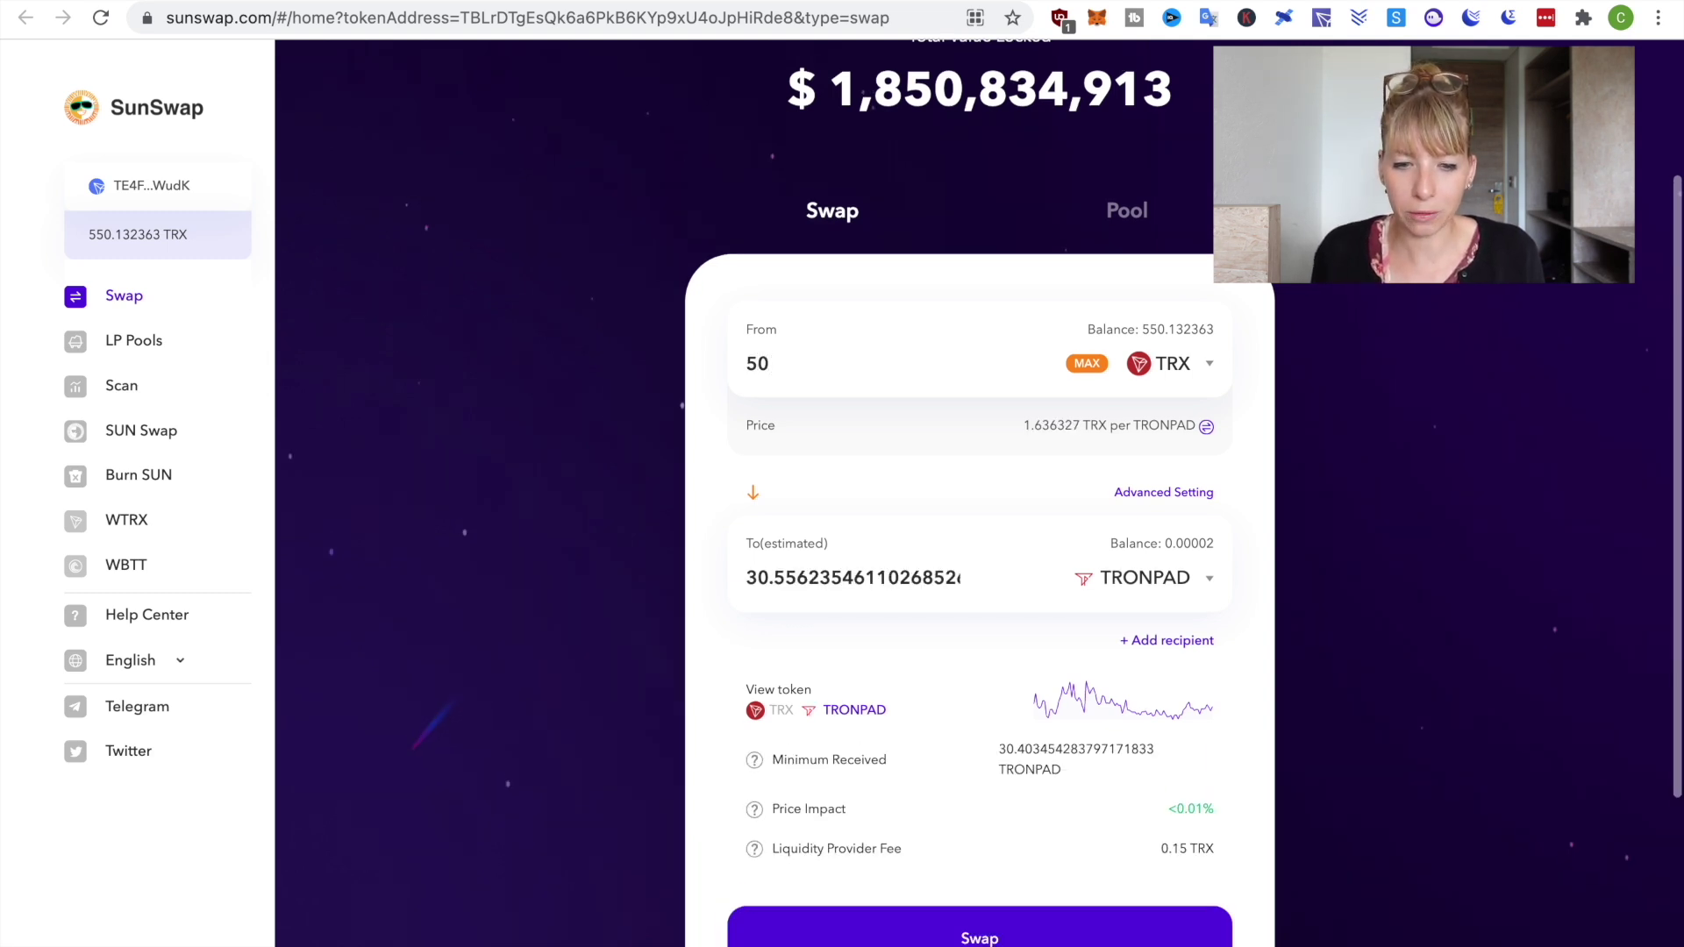
pyautogui.scroll(-2, 1184, 396)
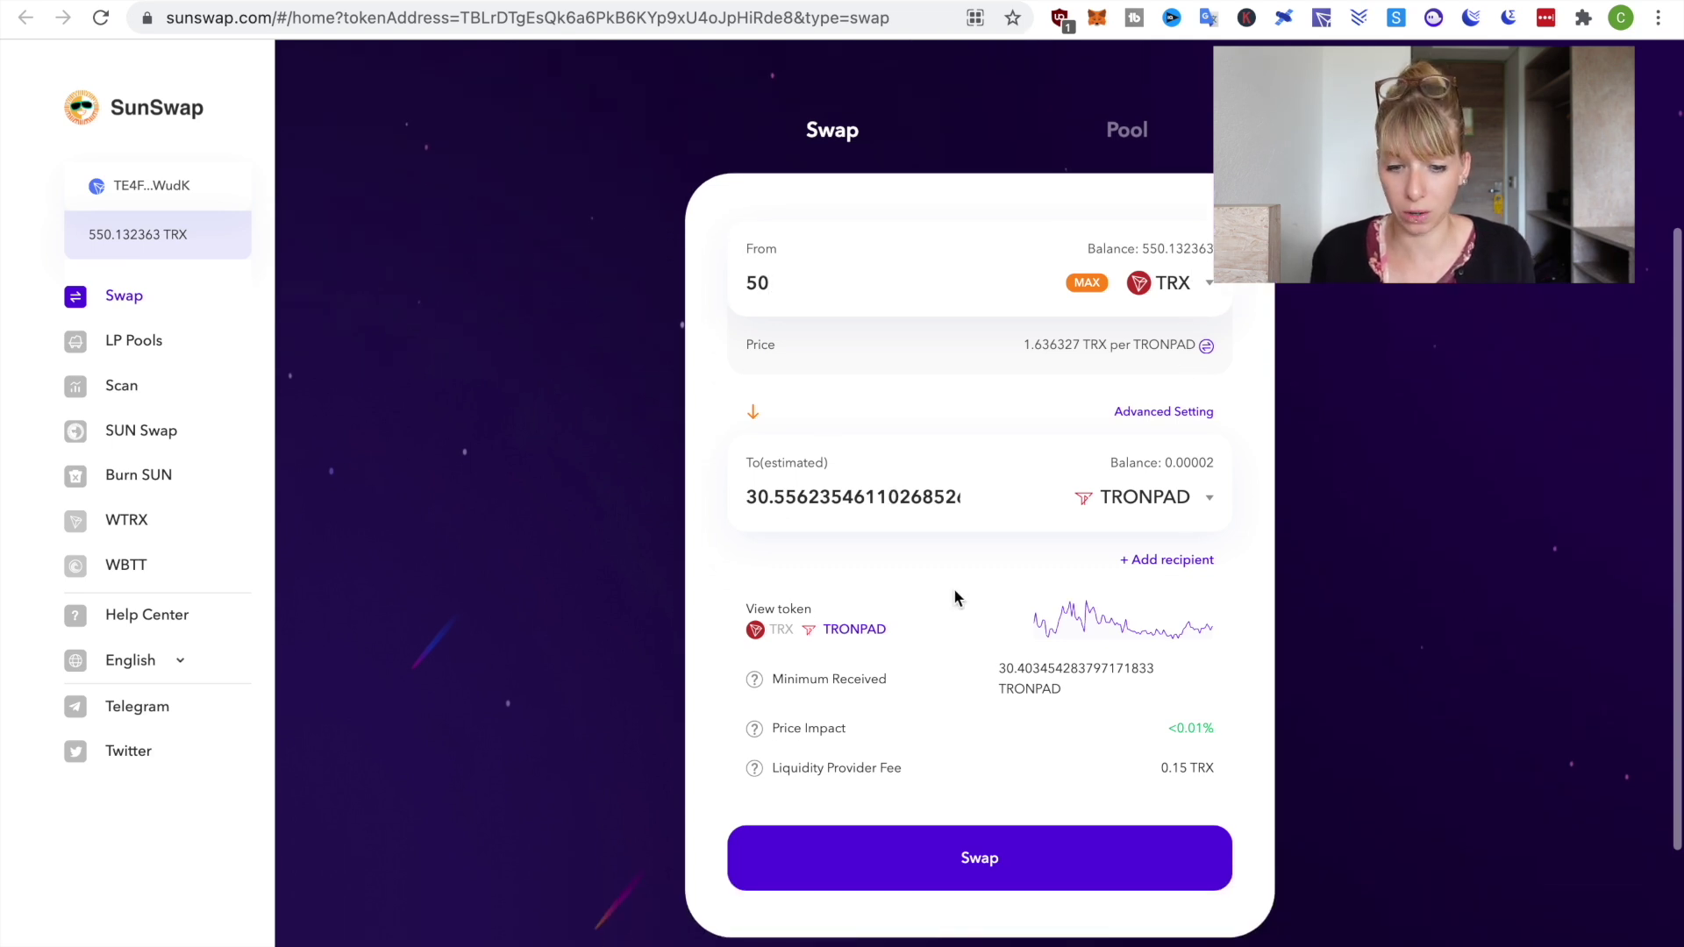
# Confirm the TRX to TRONPAD swap, sign the wallet's contract request and close the completion notice
pyautogui.click(979, 878)
pyautogui.click(1028, 733)
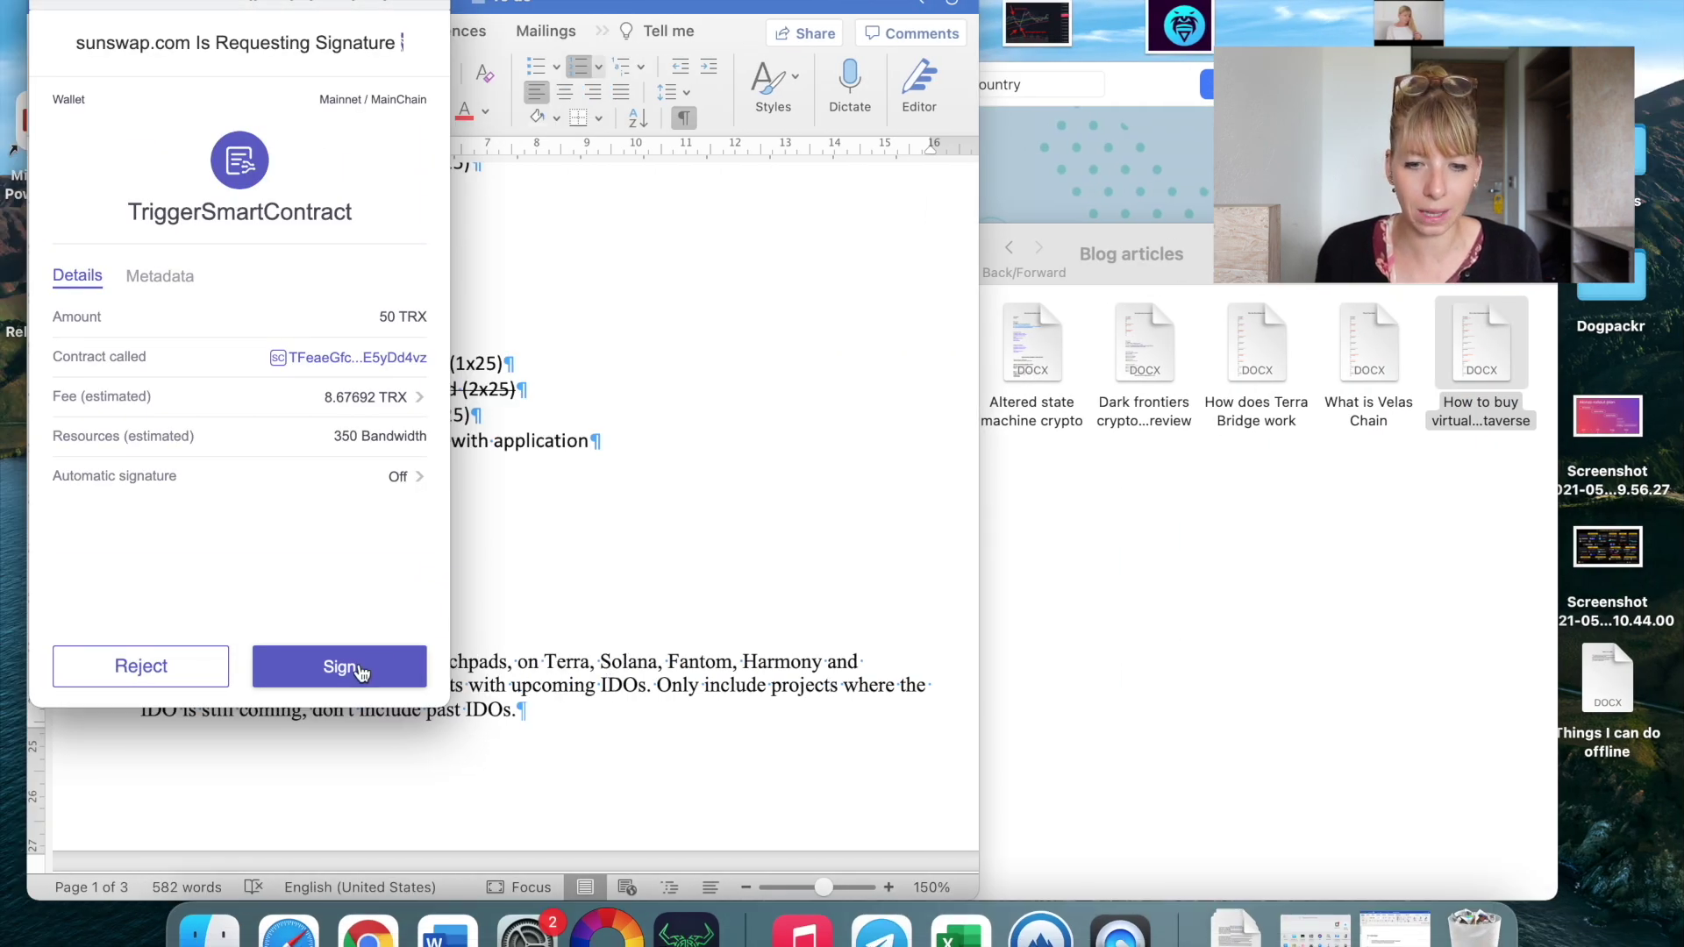
pyautogui.click(358, 669)
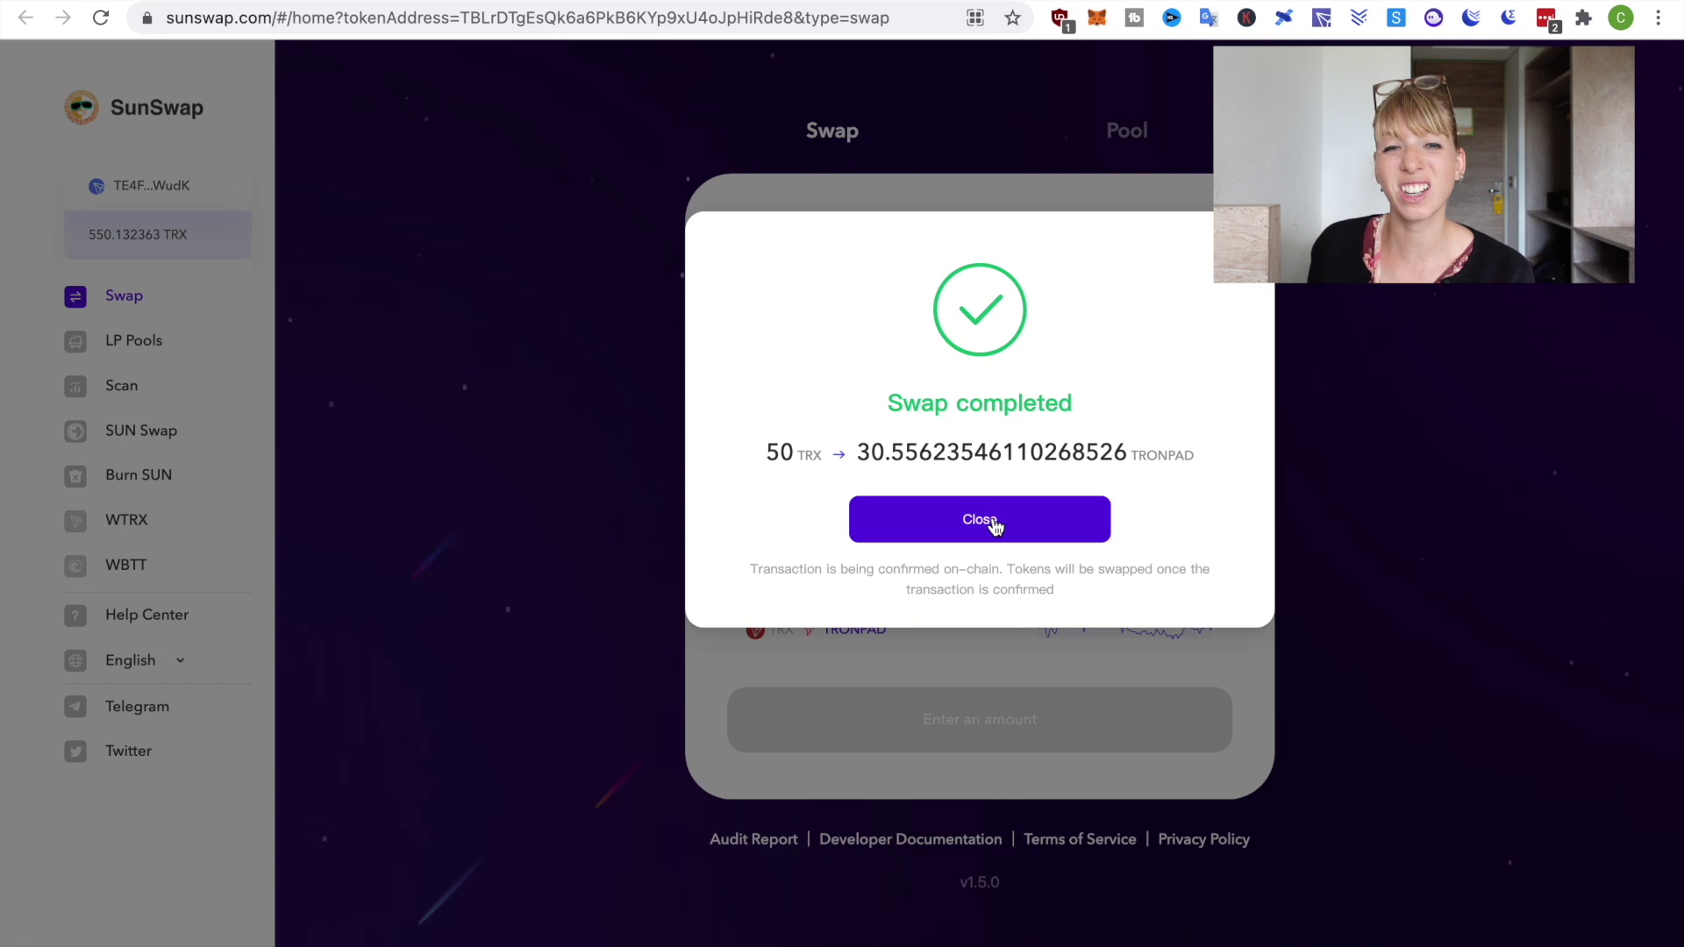
pyautogui.click(996, 525)
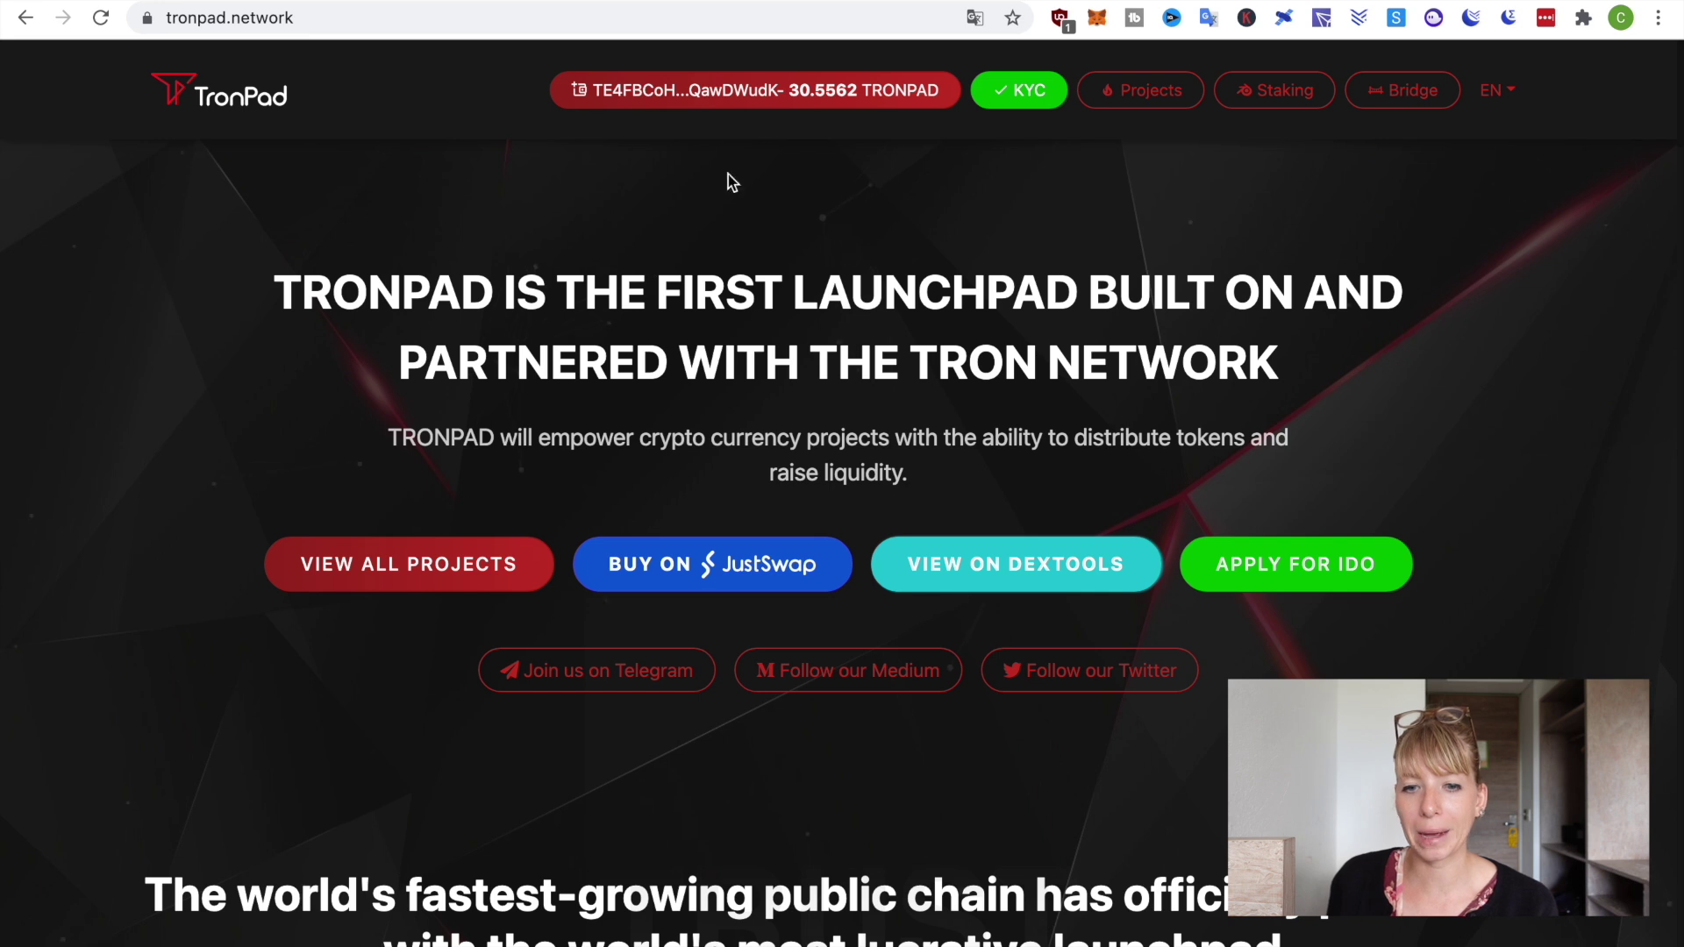
# Start staking on TronPad, accept the terms and conditions, and submit the maximum amount of 30.5562 TRONPAD
pyautogui.click(1283, 95)
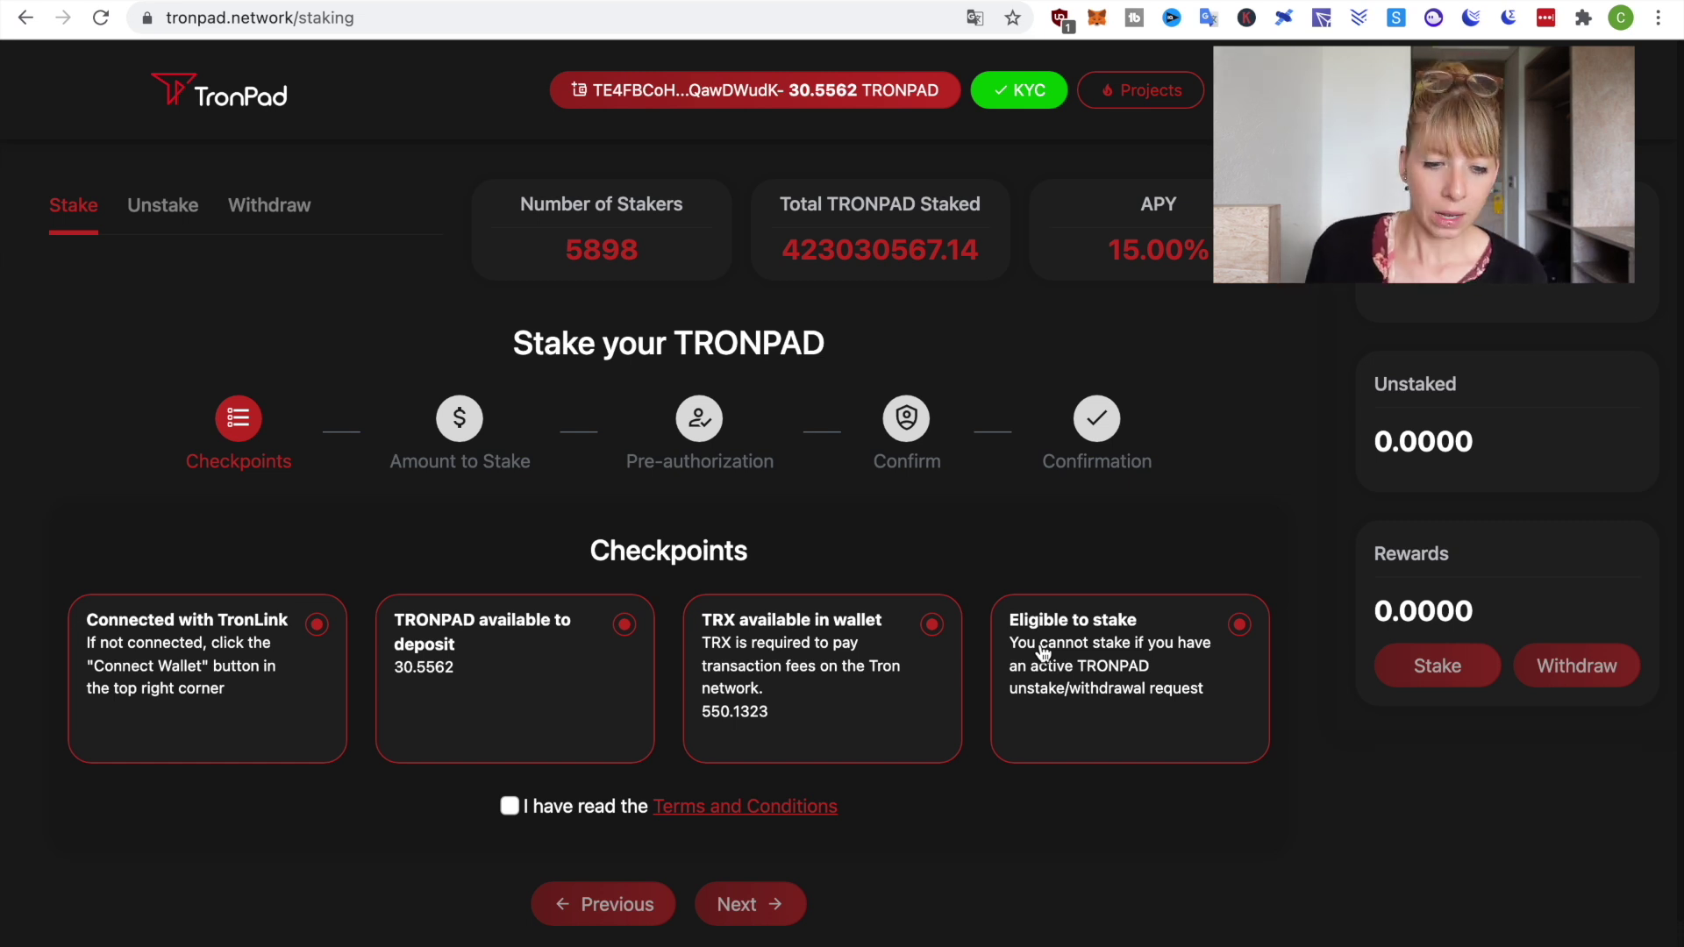
pyautogui.click(509, 807)
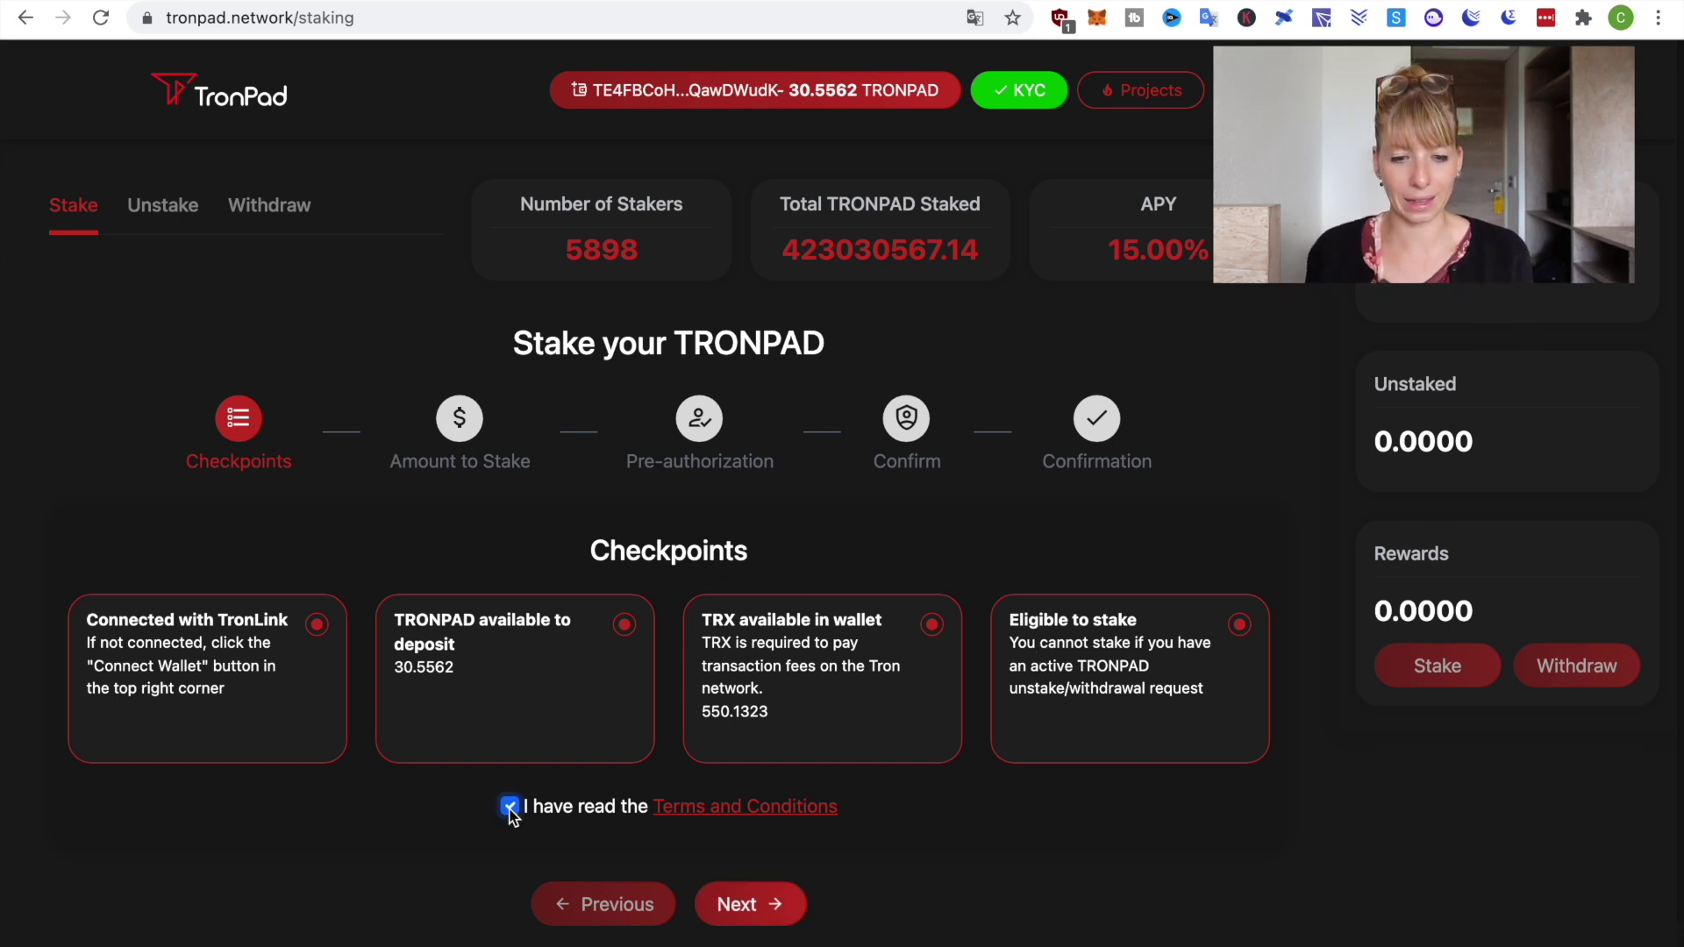
pyautogui.click(777, 919)
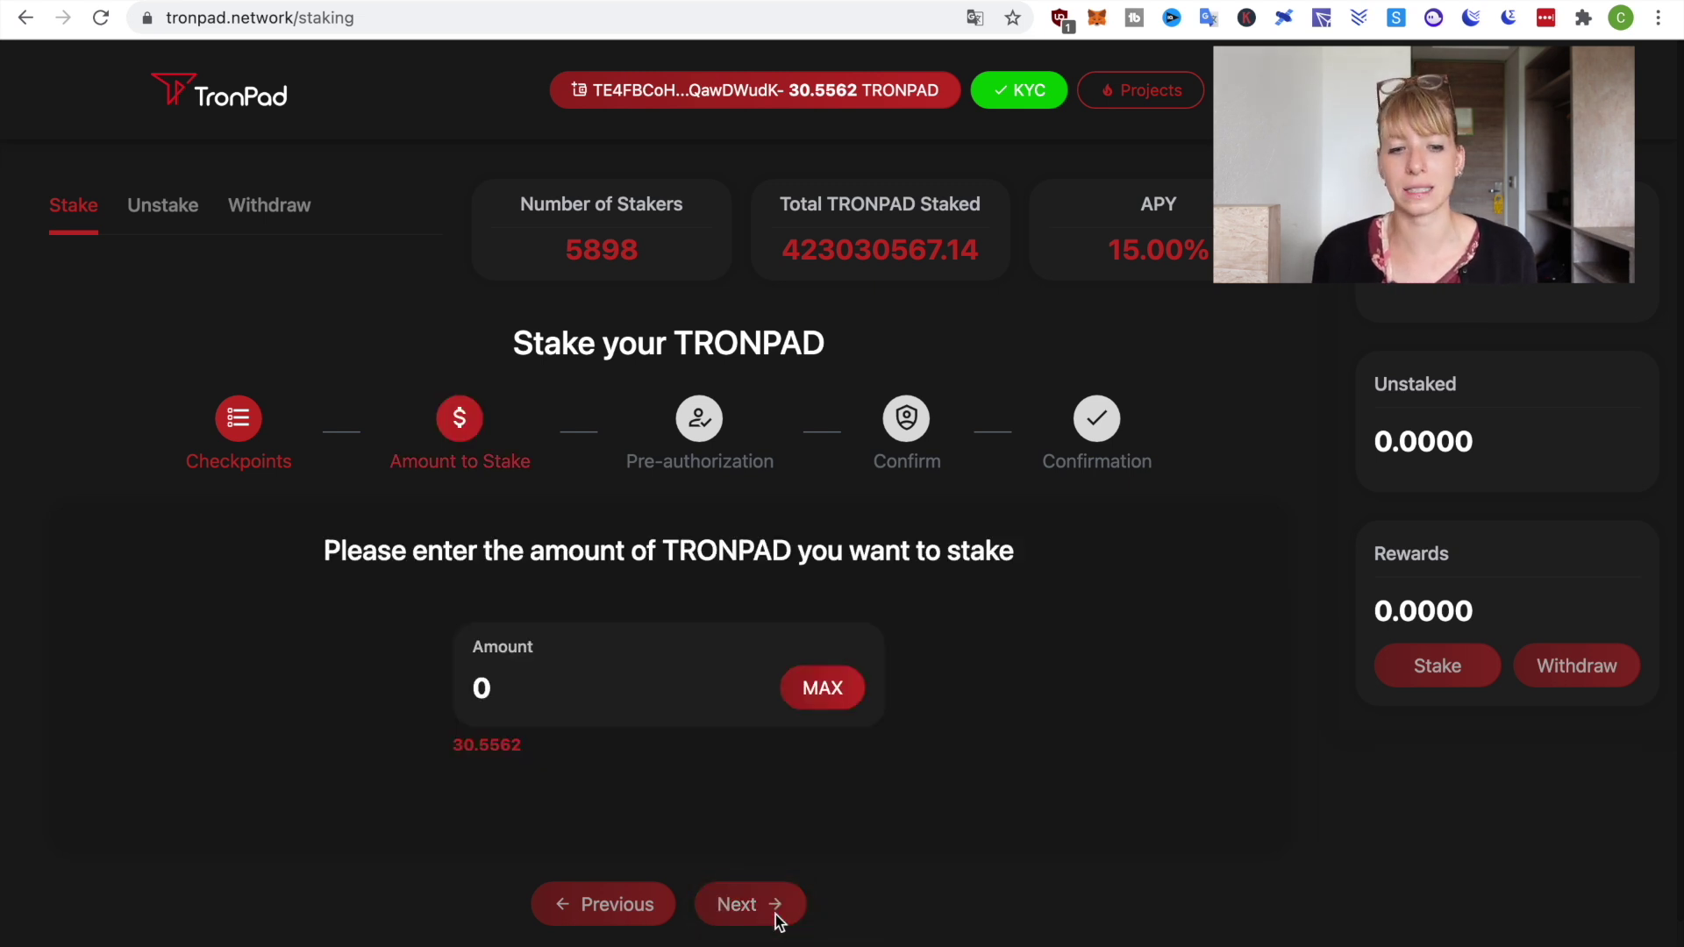
pyautogui.click(822, 688)
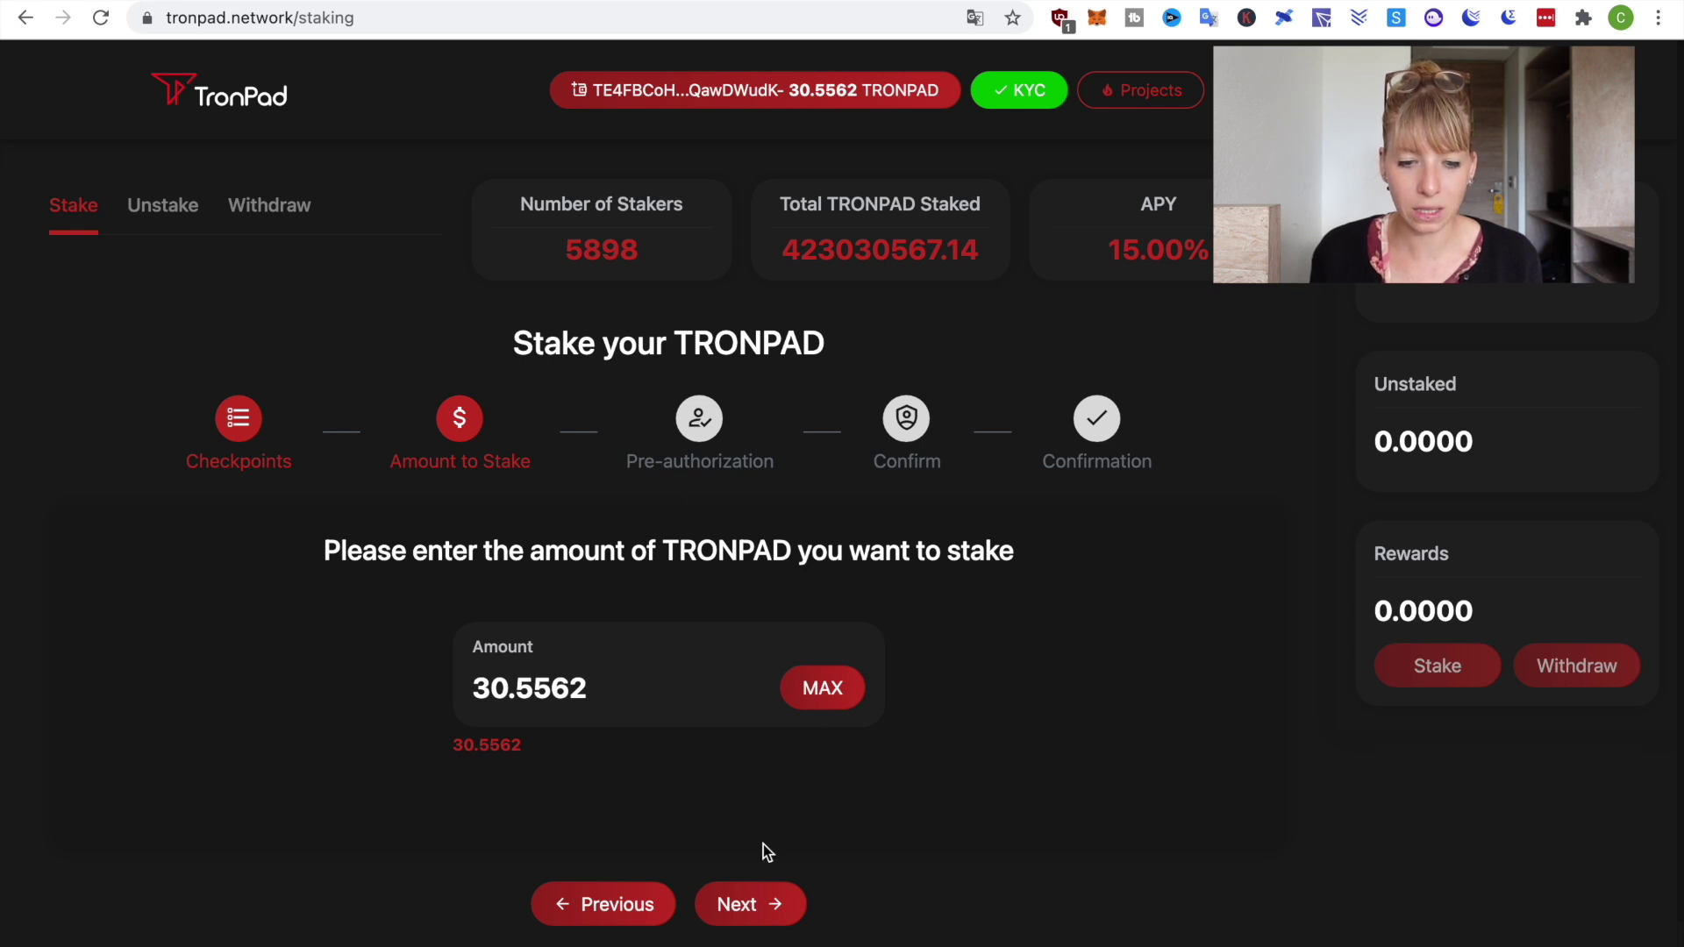
pyautogui.click(759, 902)
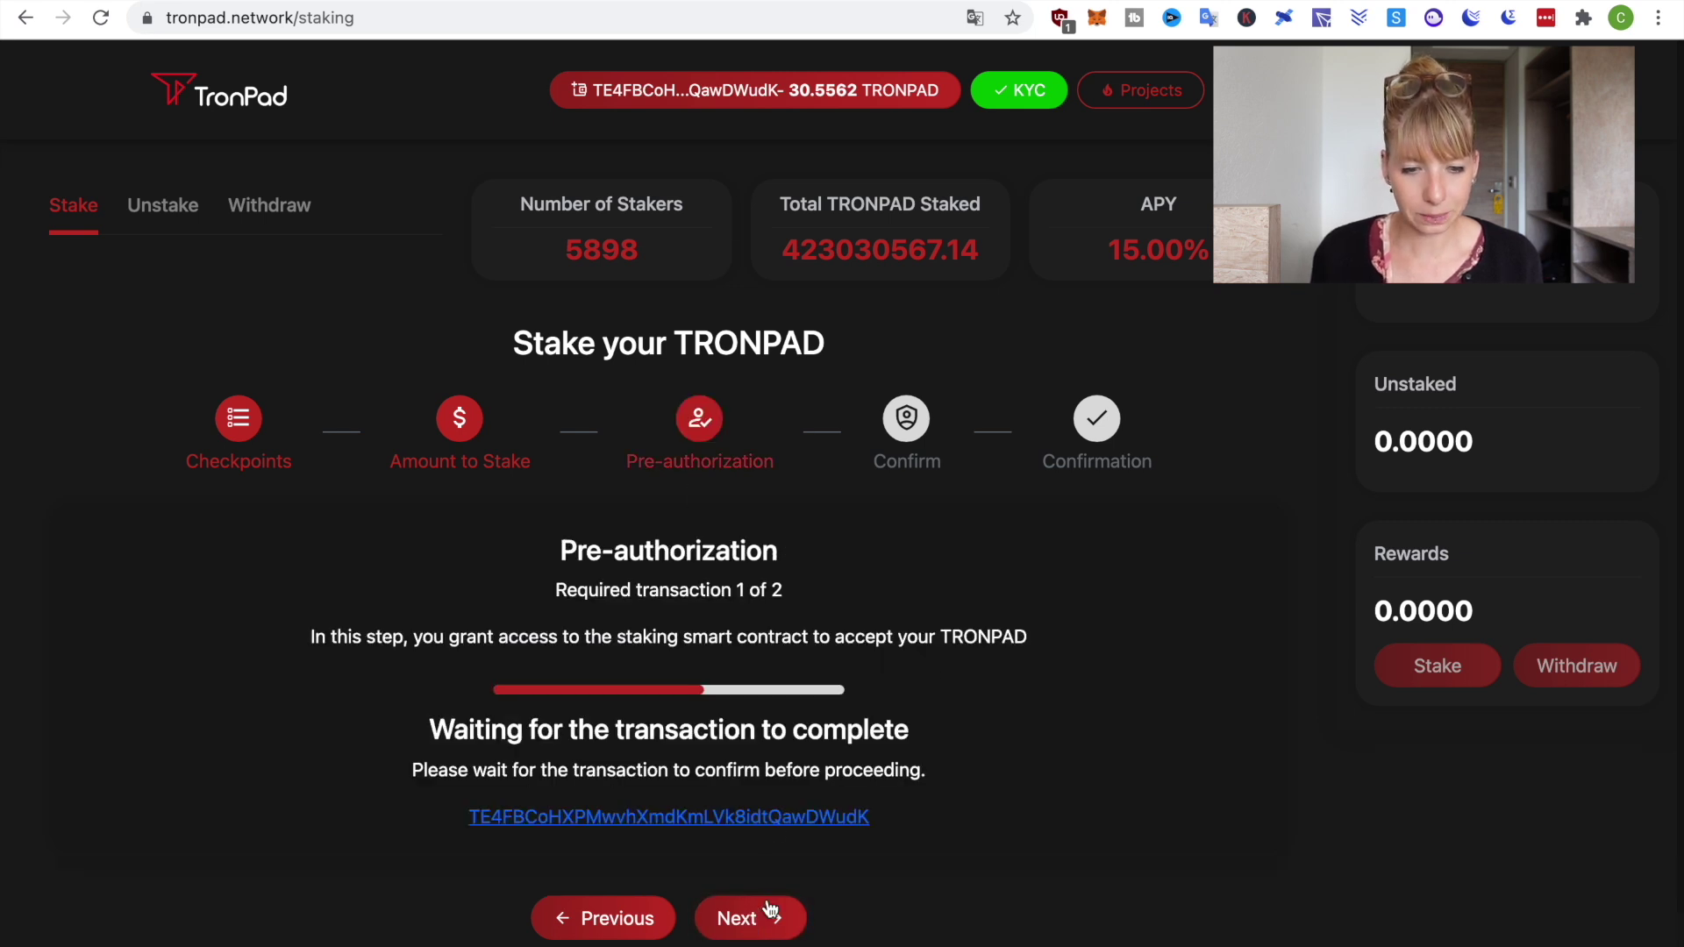
# Approve the staking contract's access to TRONPAD in the wallet and sign the deposit transaction
pyautogui.scroll(-1, 880, 640)
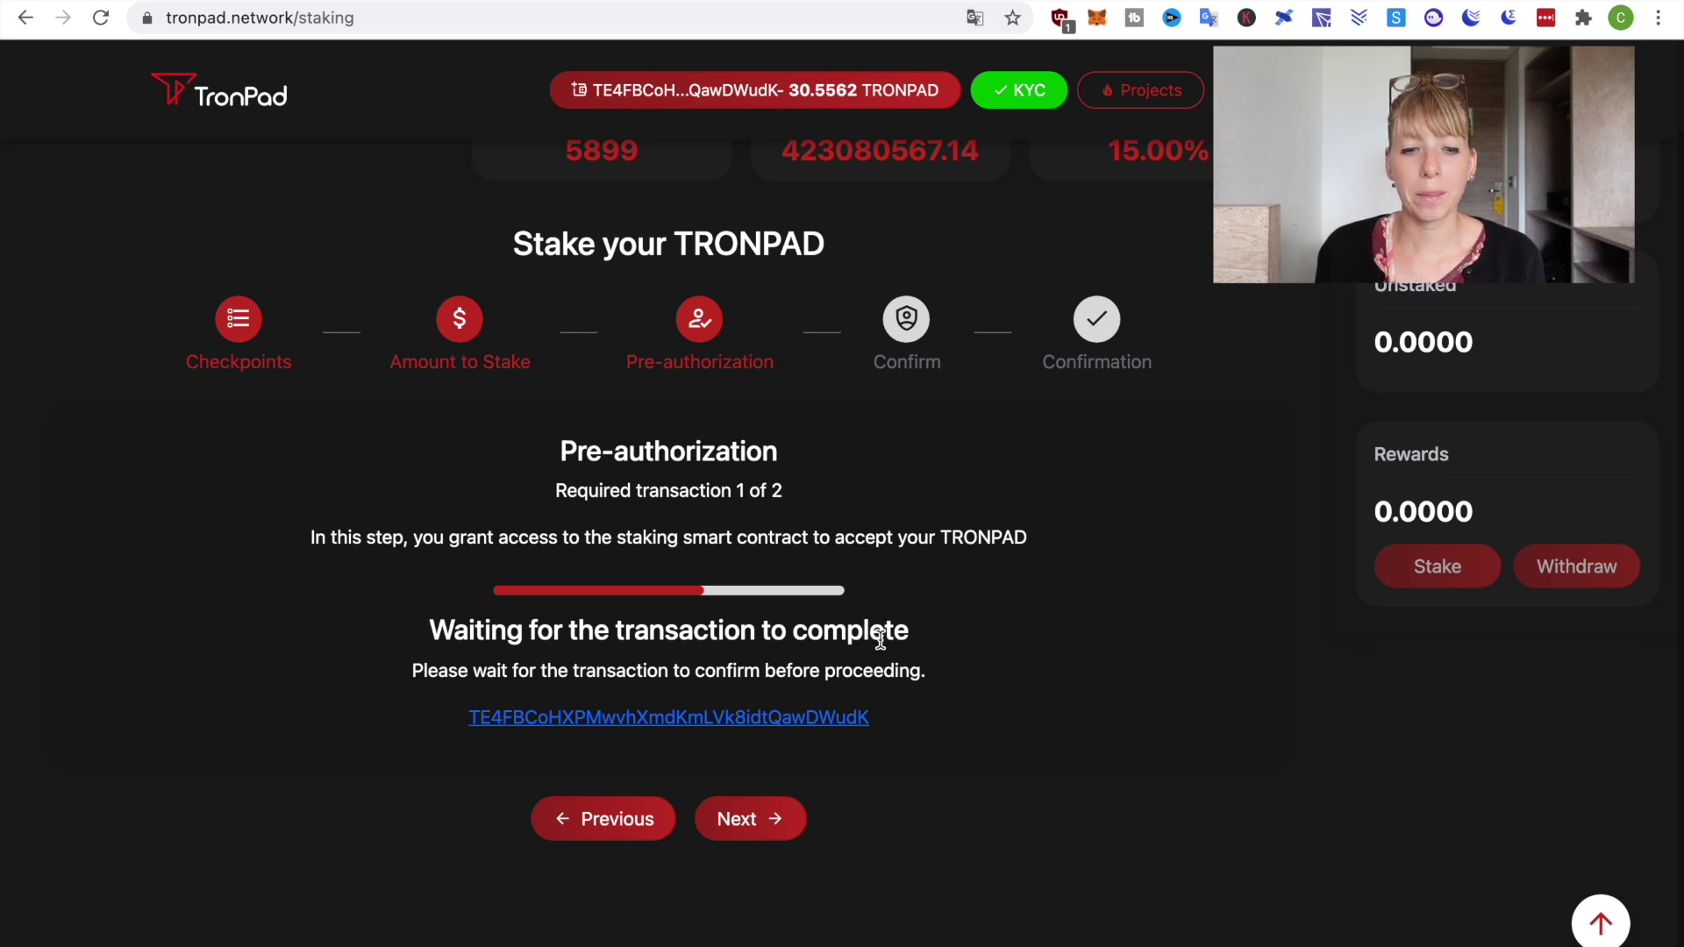
pyautogui.click(753, 835)
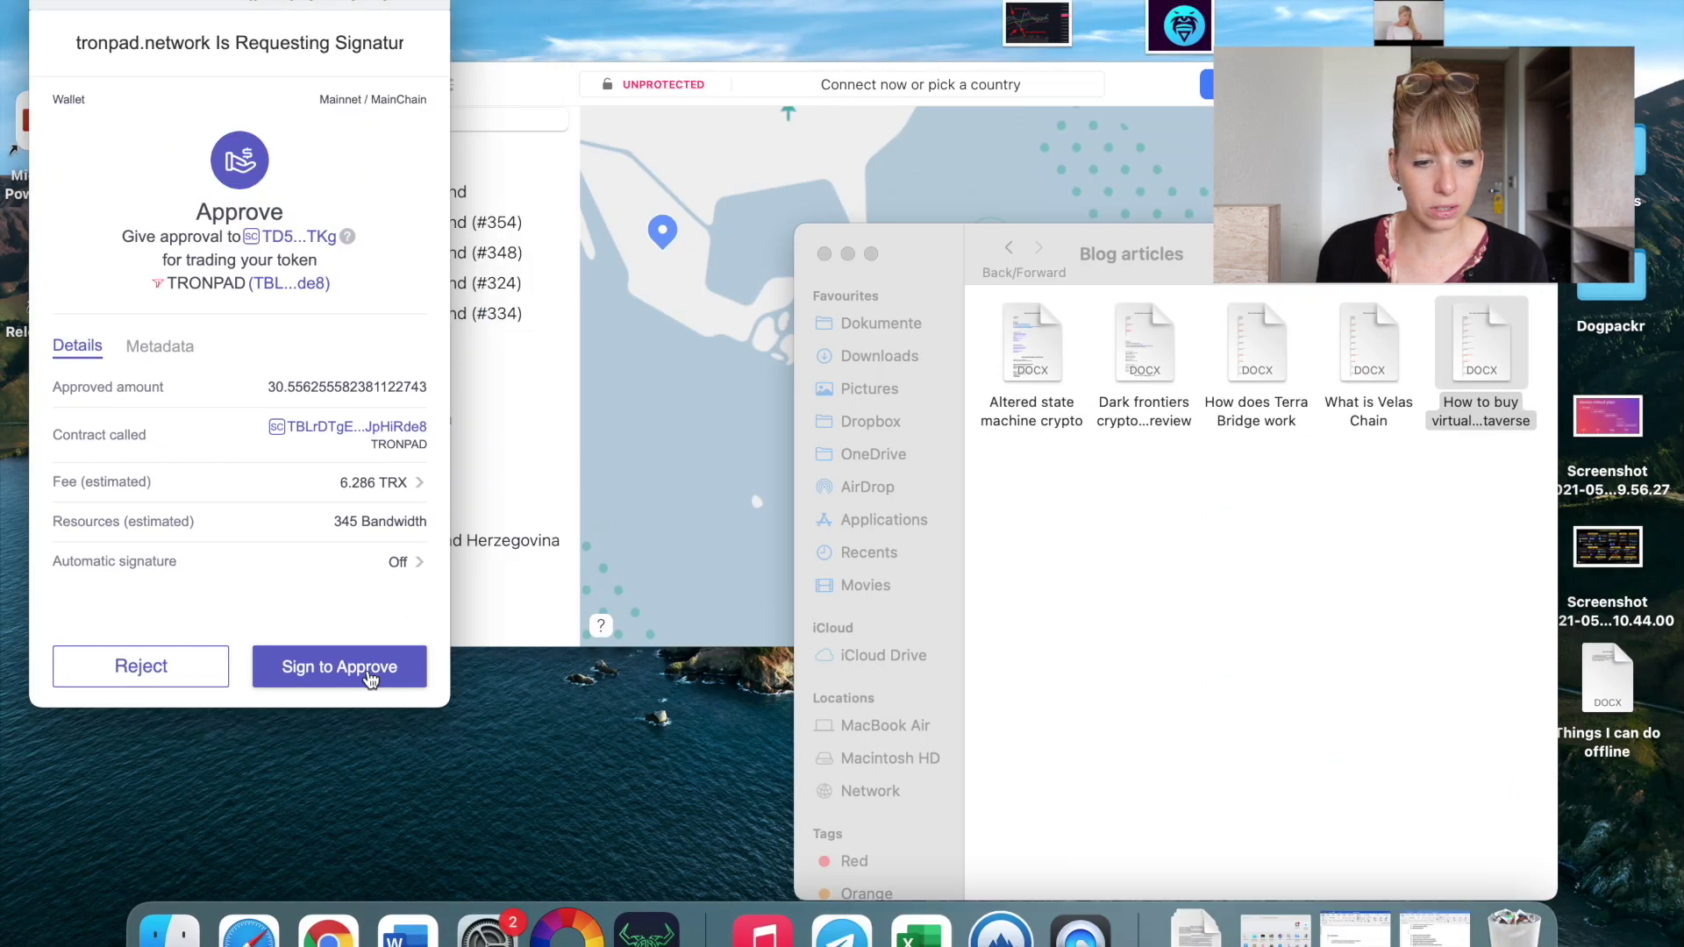
pyautogui.click(368, 675)
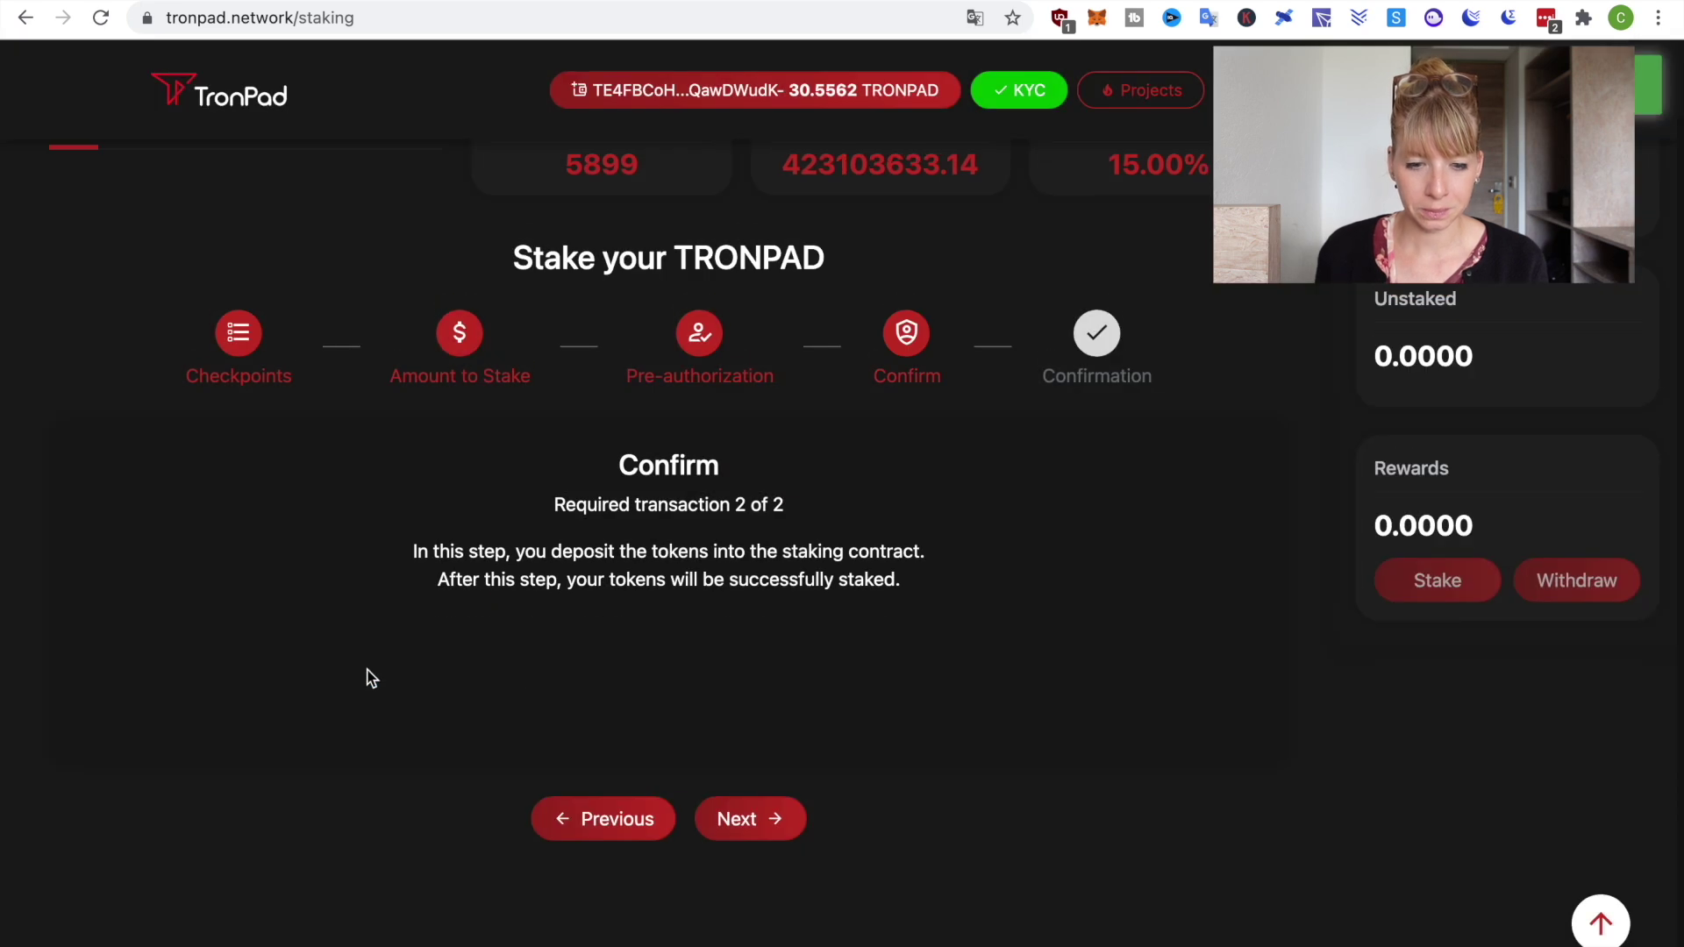
pyautogui.click(776, 822)
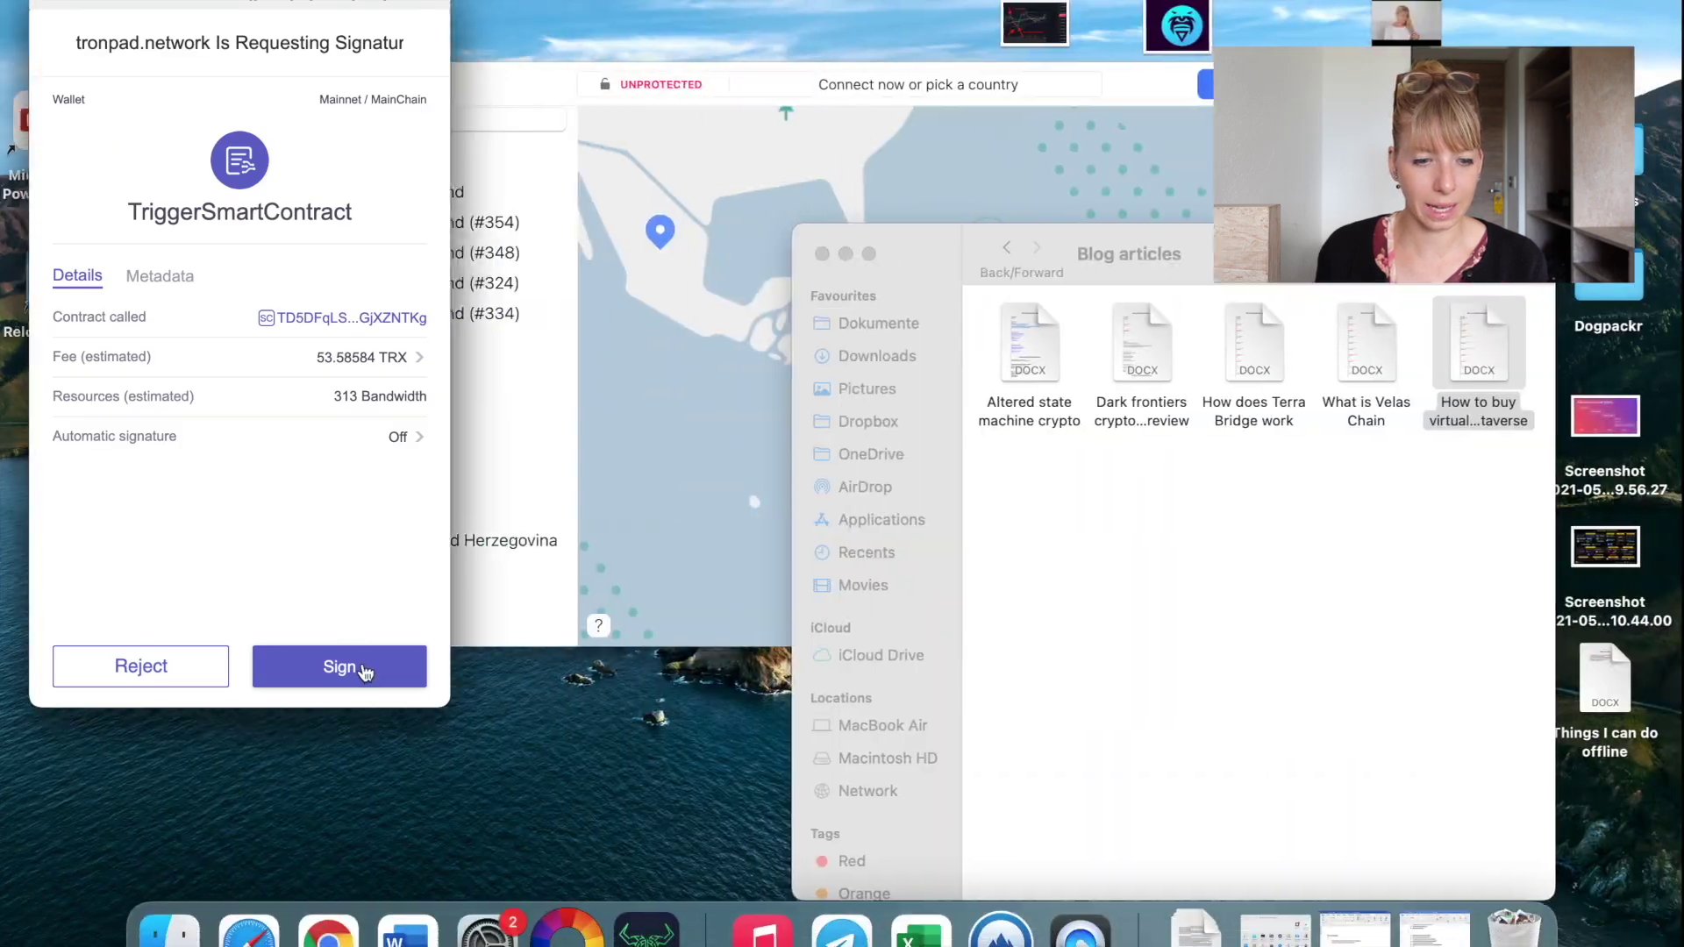
pyautogui.click(368, 614)
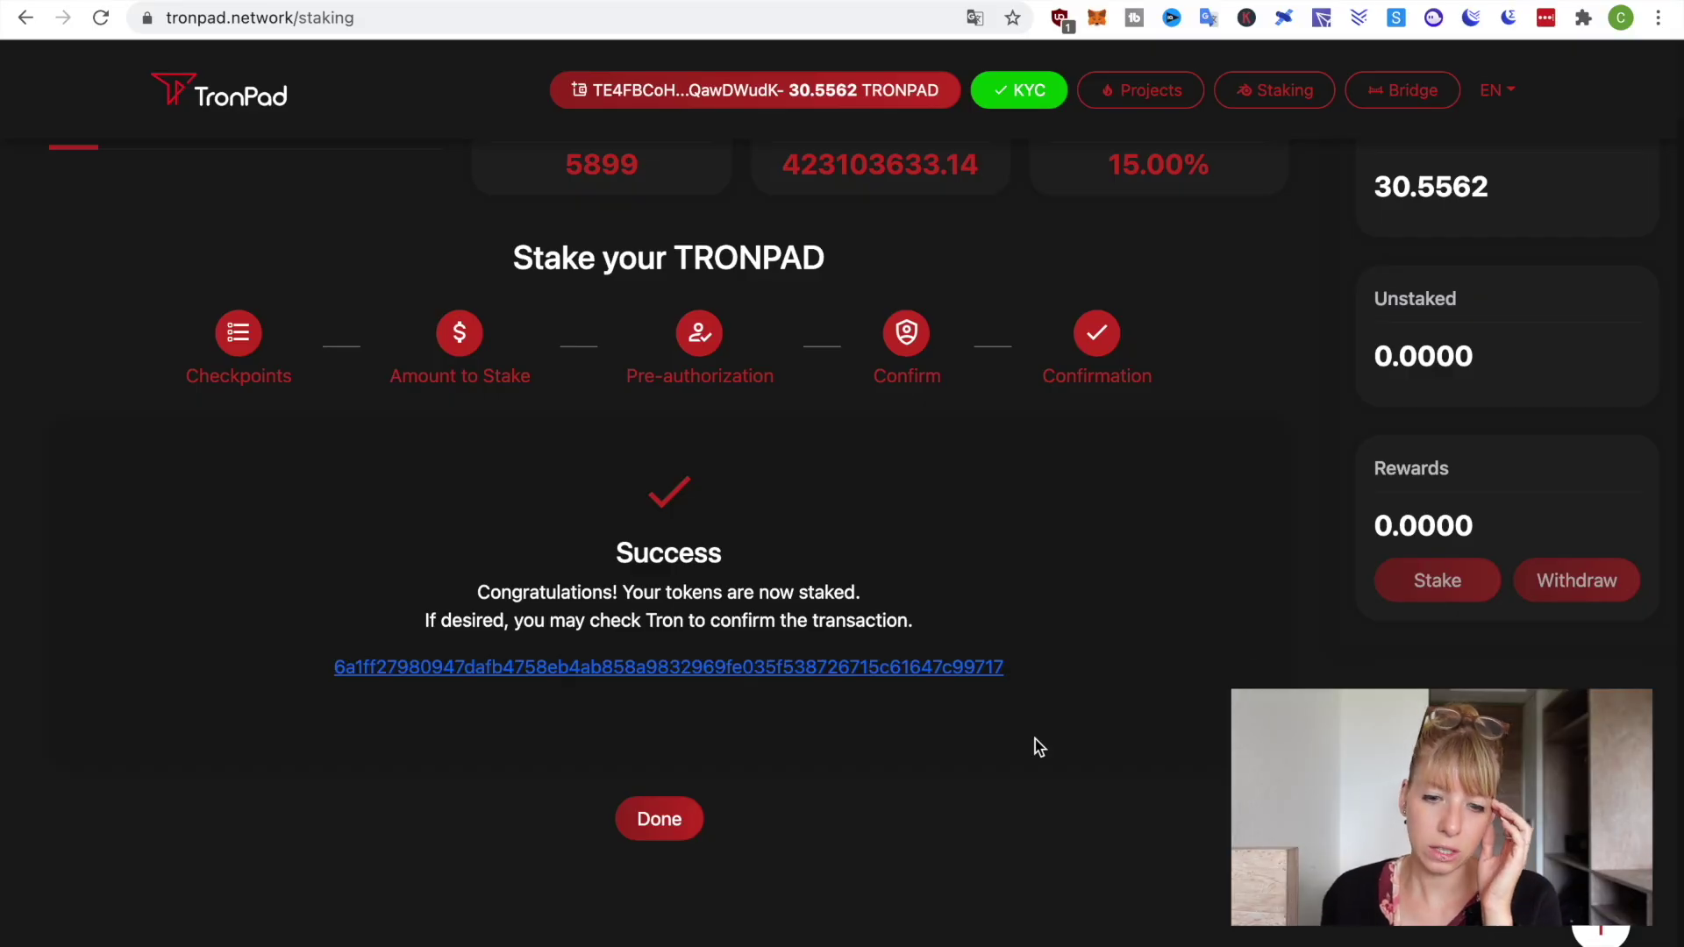
# Review TronPad's unstaking process and its warning about withdrawal waiting time and tier level
pyautogui.scroll(2, 1263, 631)
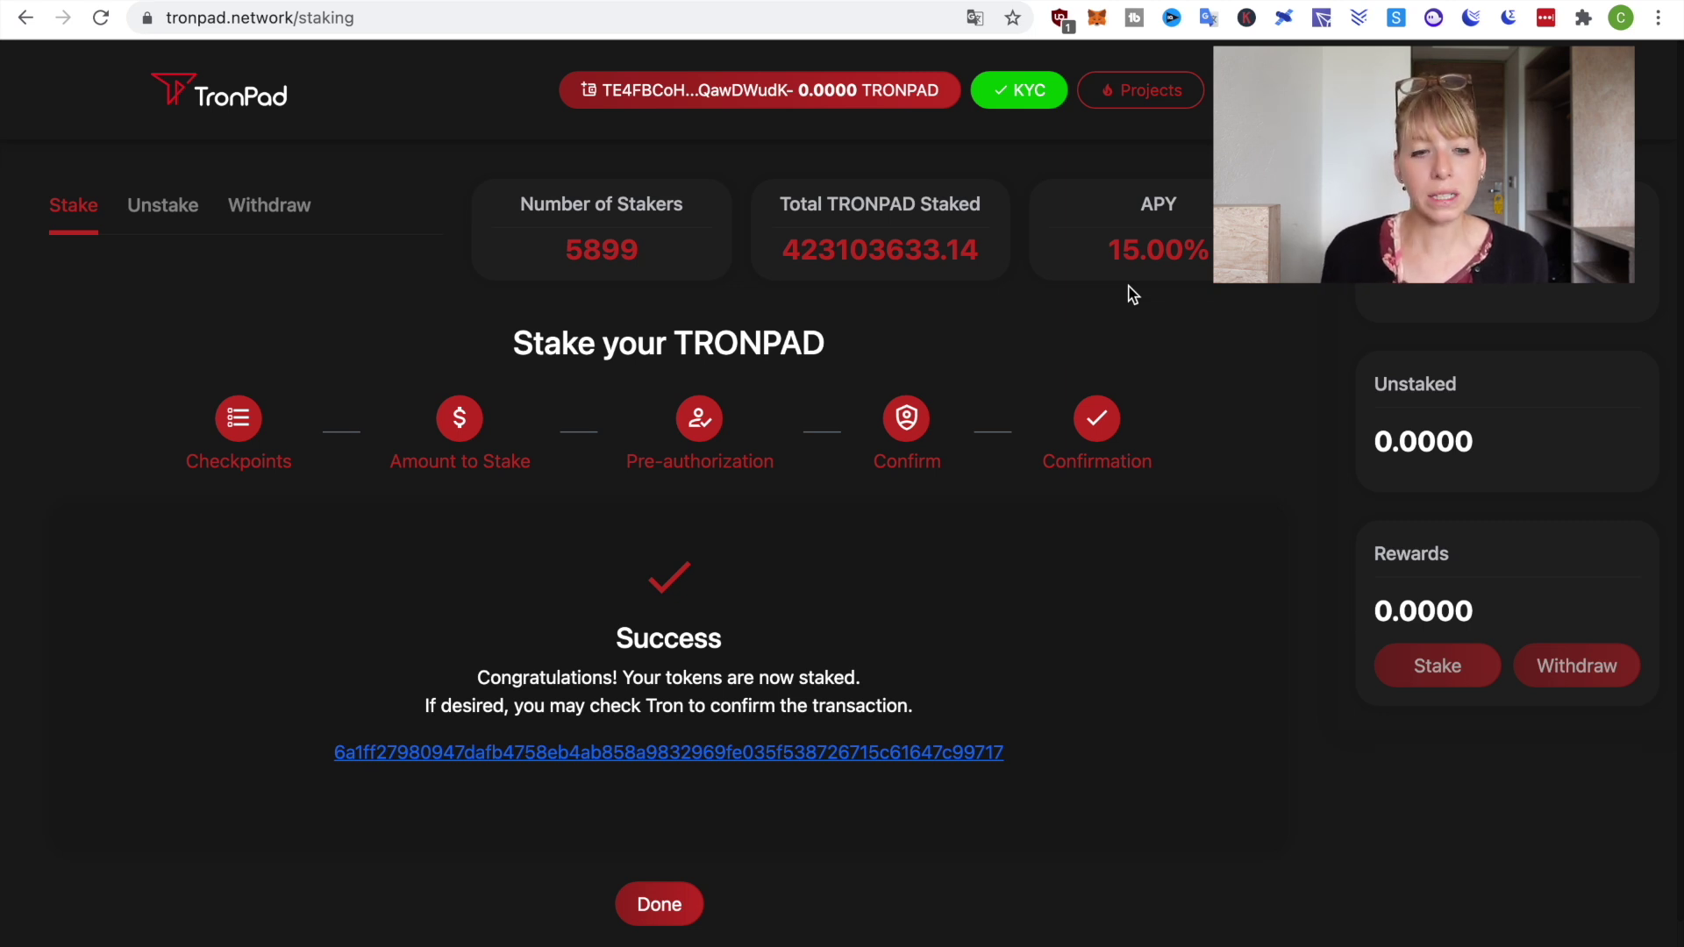
pyautogui.click(178, 221)
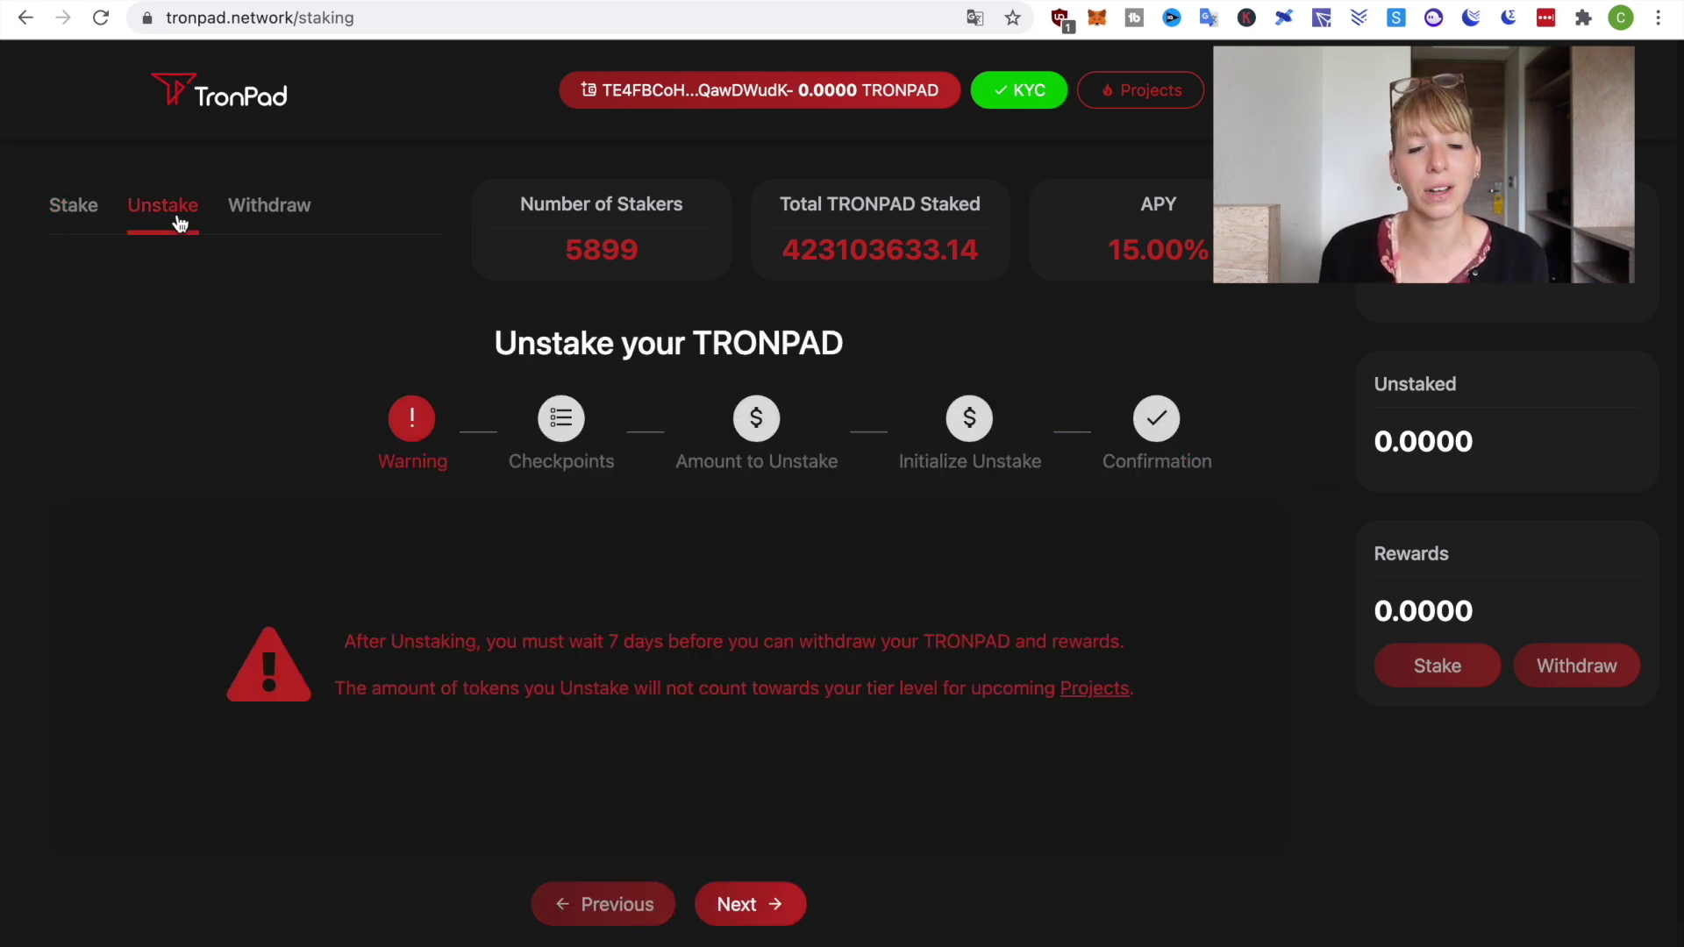
pyautogui.scroll(-2, 423, 527)
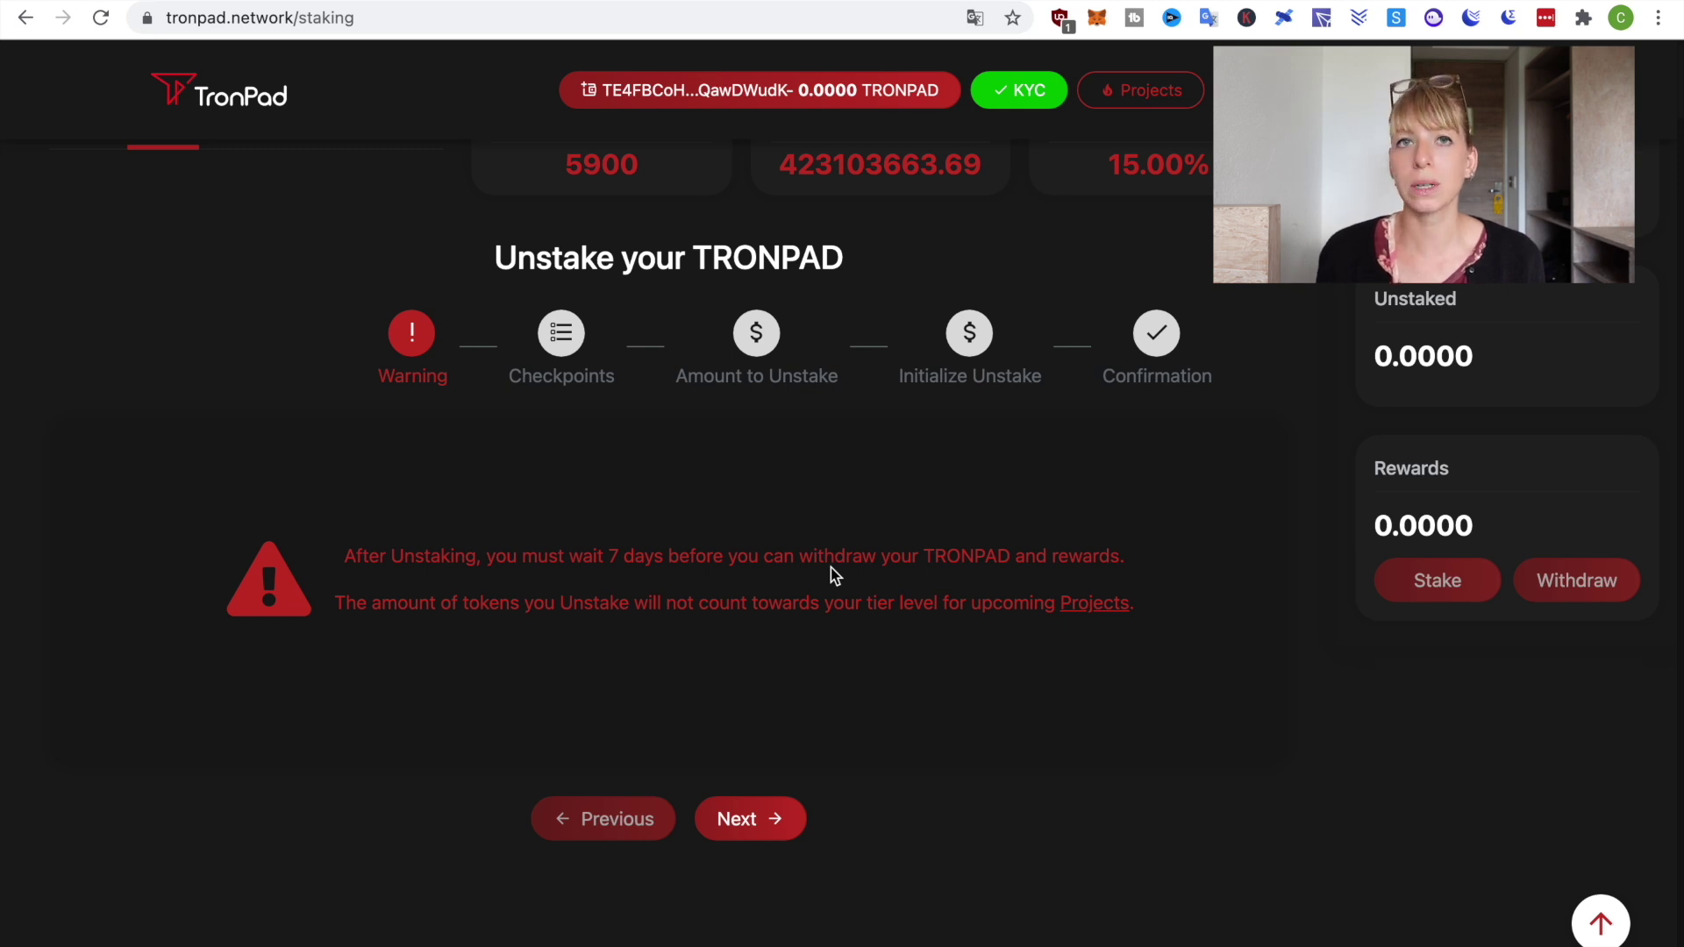
pyautogui.scroll(2, 831, 567)
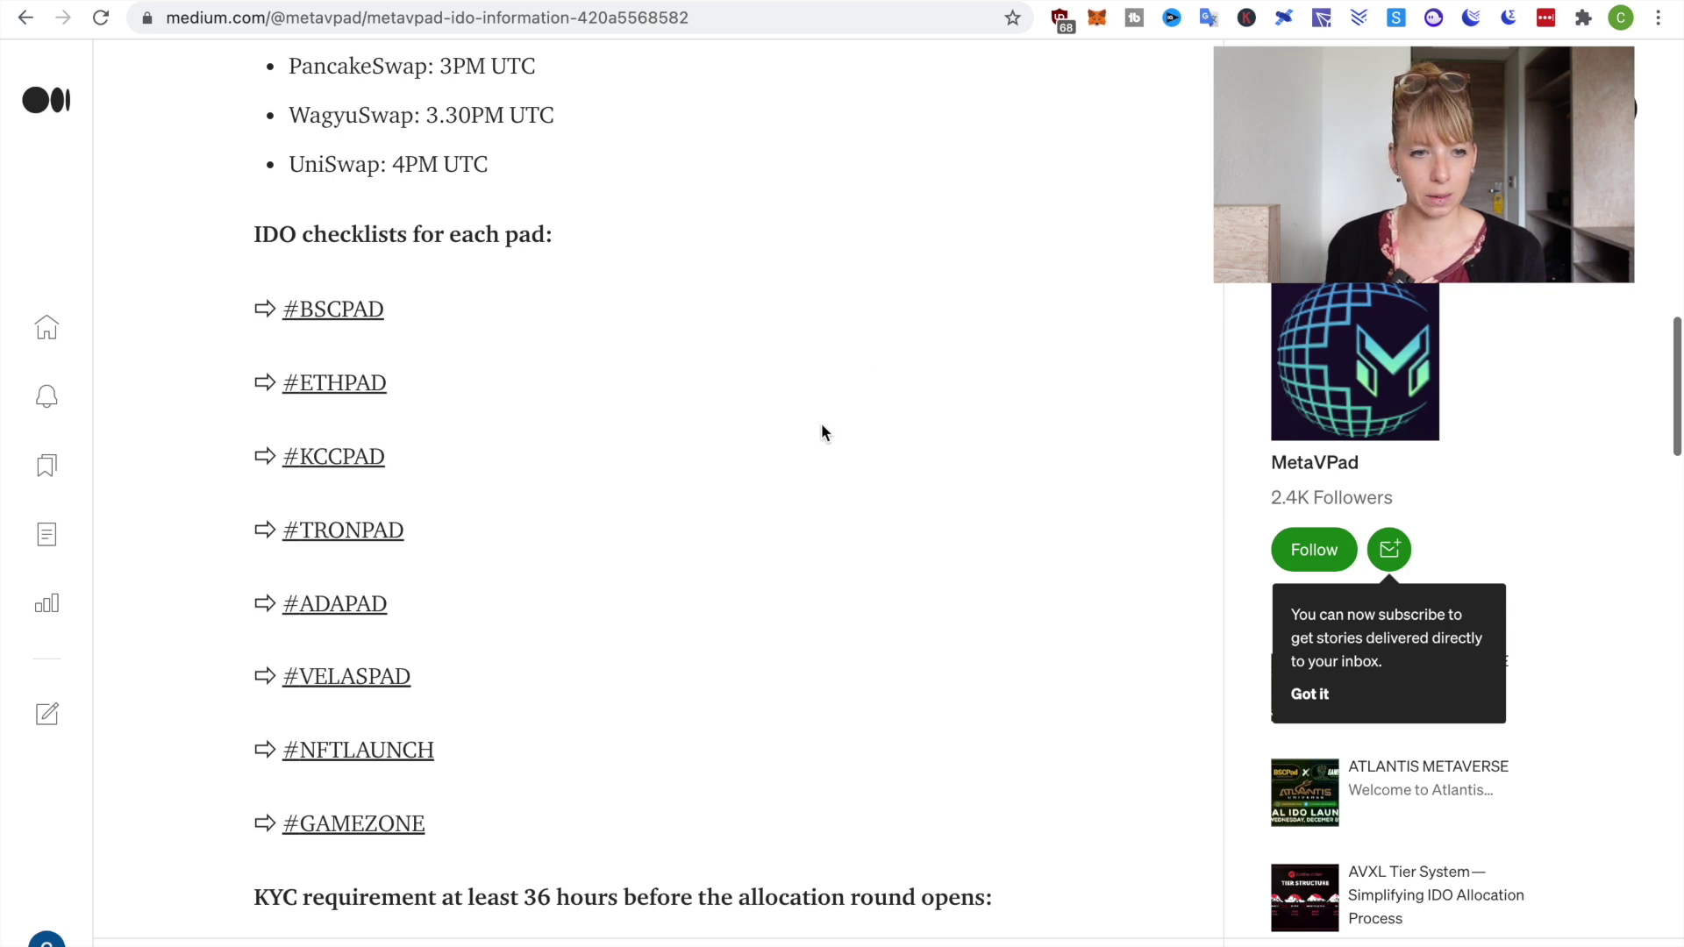
# Examine the launchpad checklists and KYC requirements in the MetaVPad IDO article, and open the TRONPAD KYC guide to read its instructions
pyautogui.scroll(2, 823, 430)
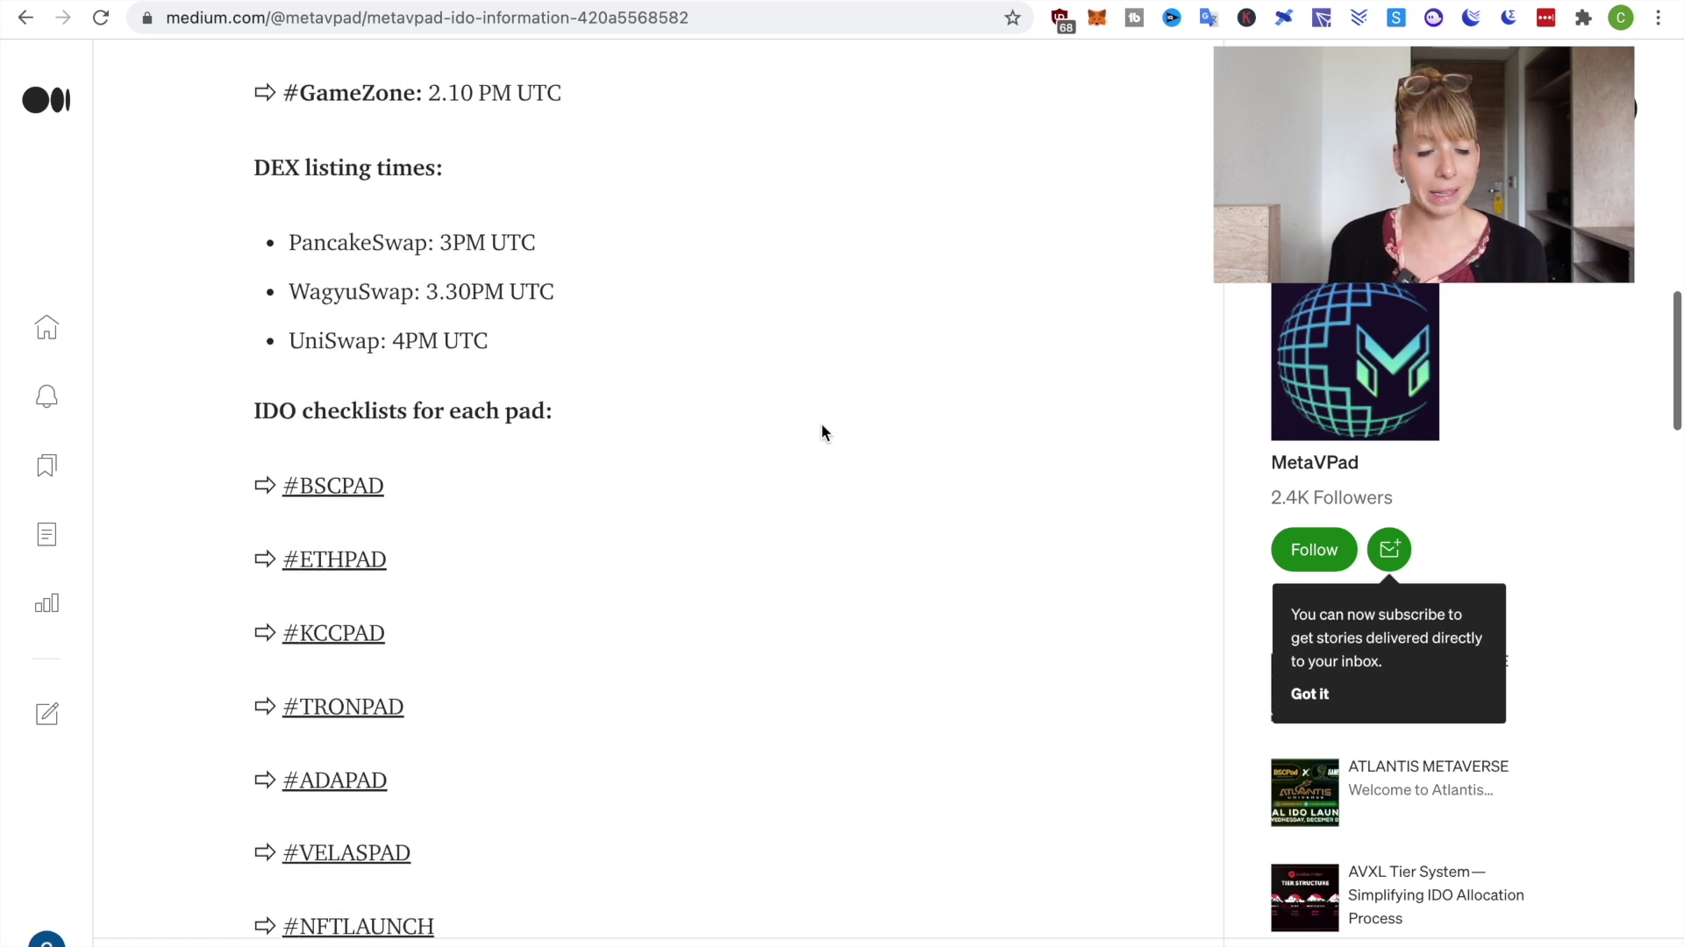
pyautogui.scroll(-1, 813, 397)
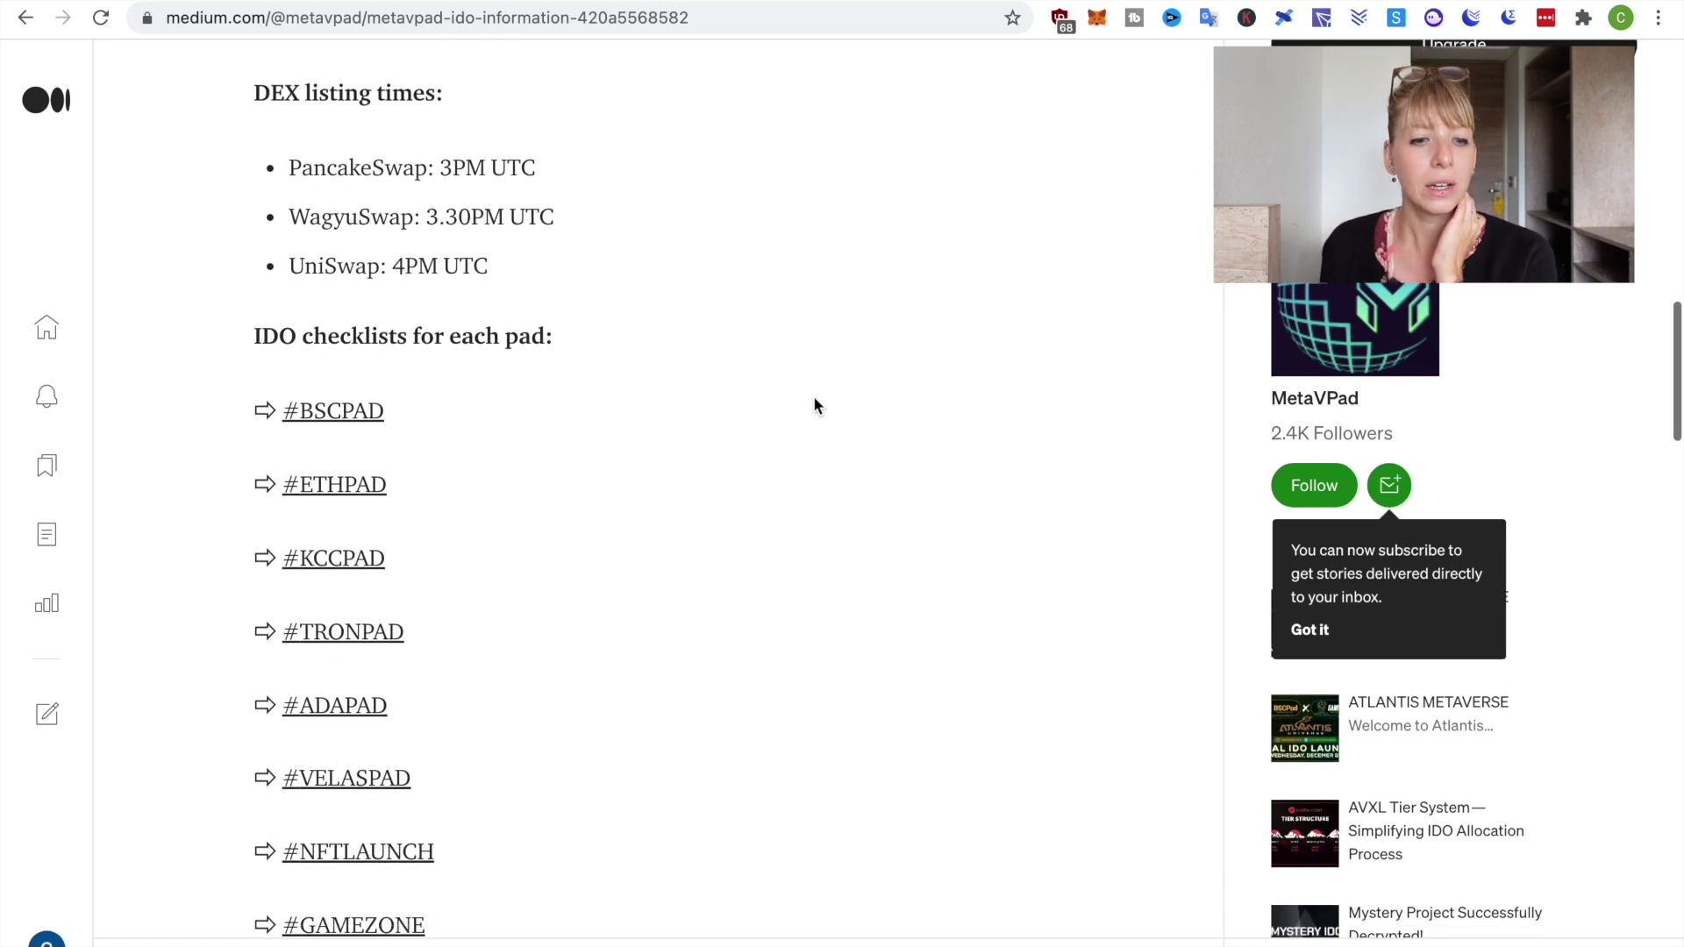
pyautogui.scroll(-2, 555, 507)
pyautogui.scroll(-7, 555, 507)
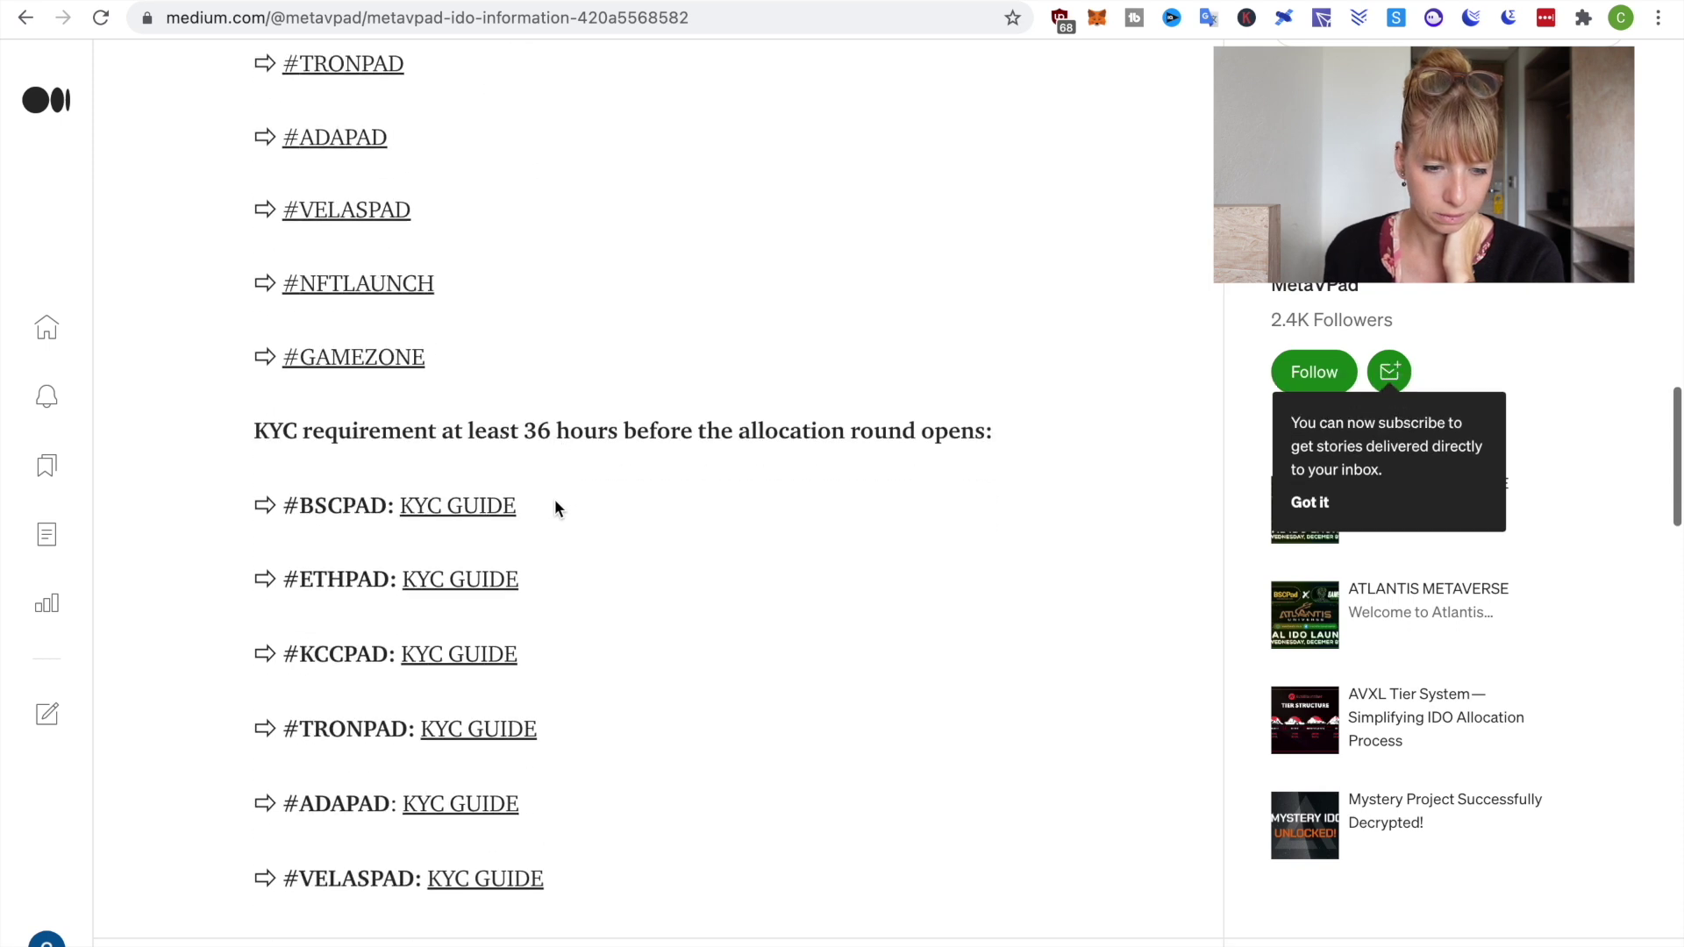
pyautogui.scroll(-4, 614, 474)
pyautogui.scroll(2, 696, 425)
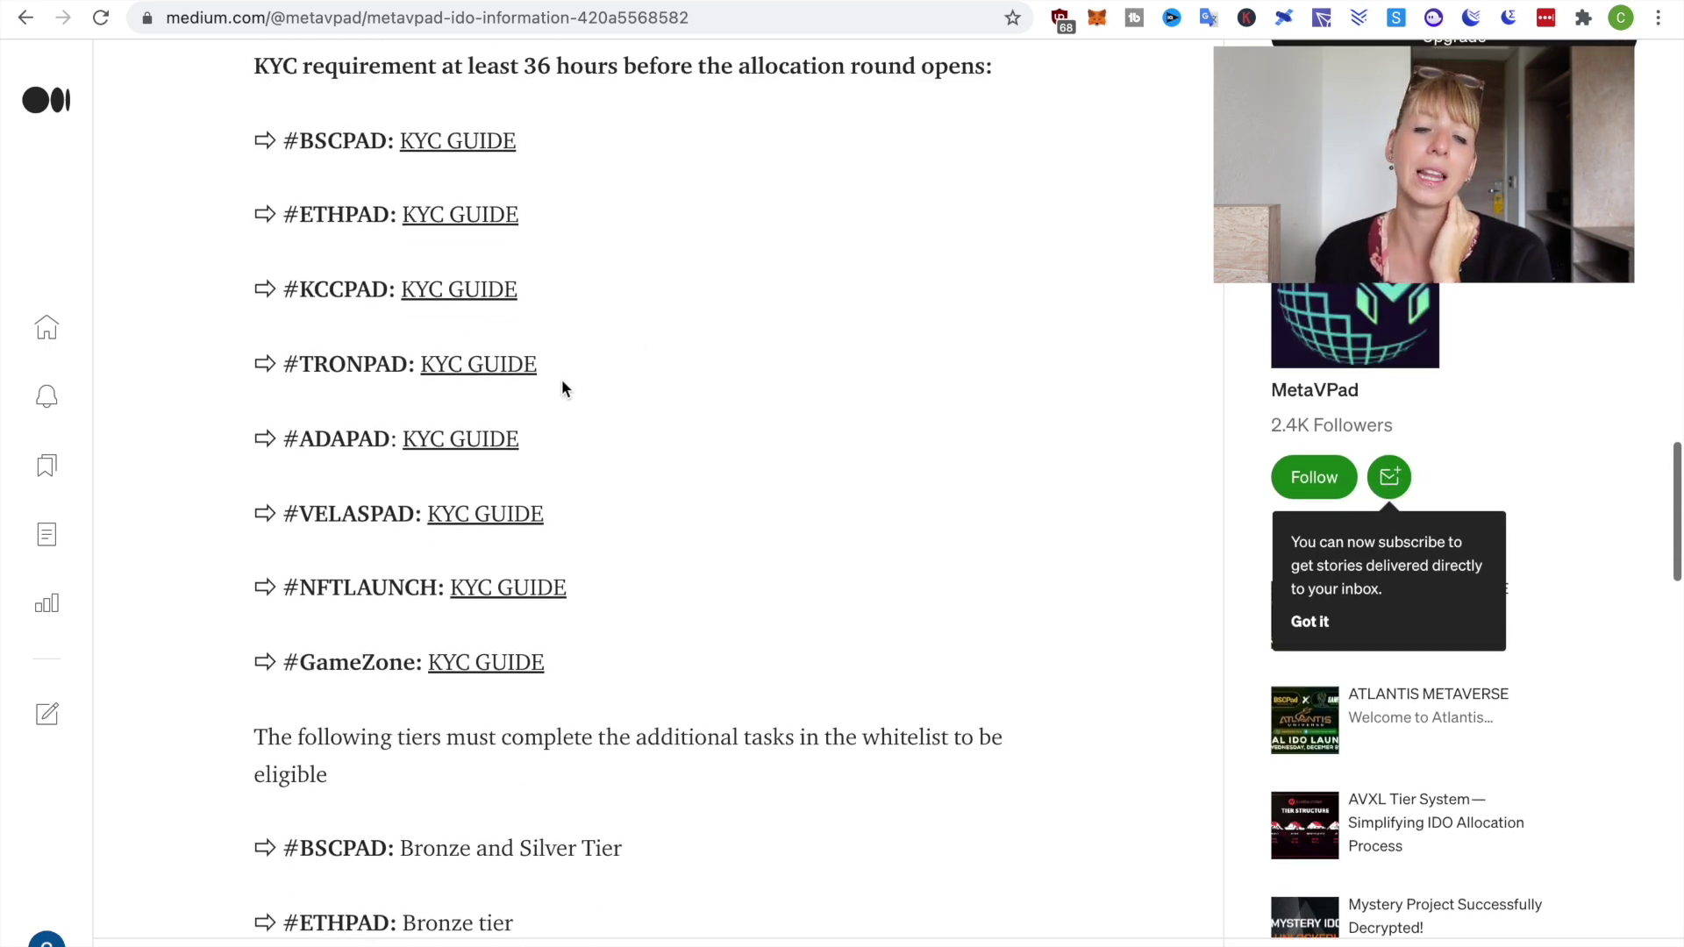
pyautogui.click(464, 368)
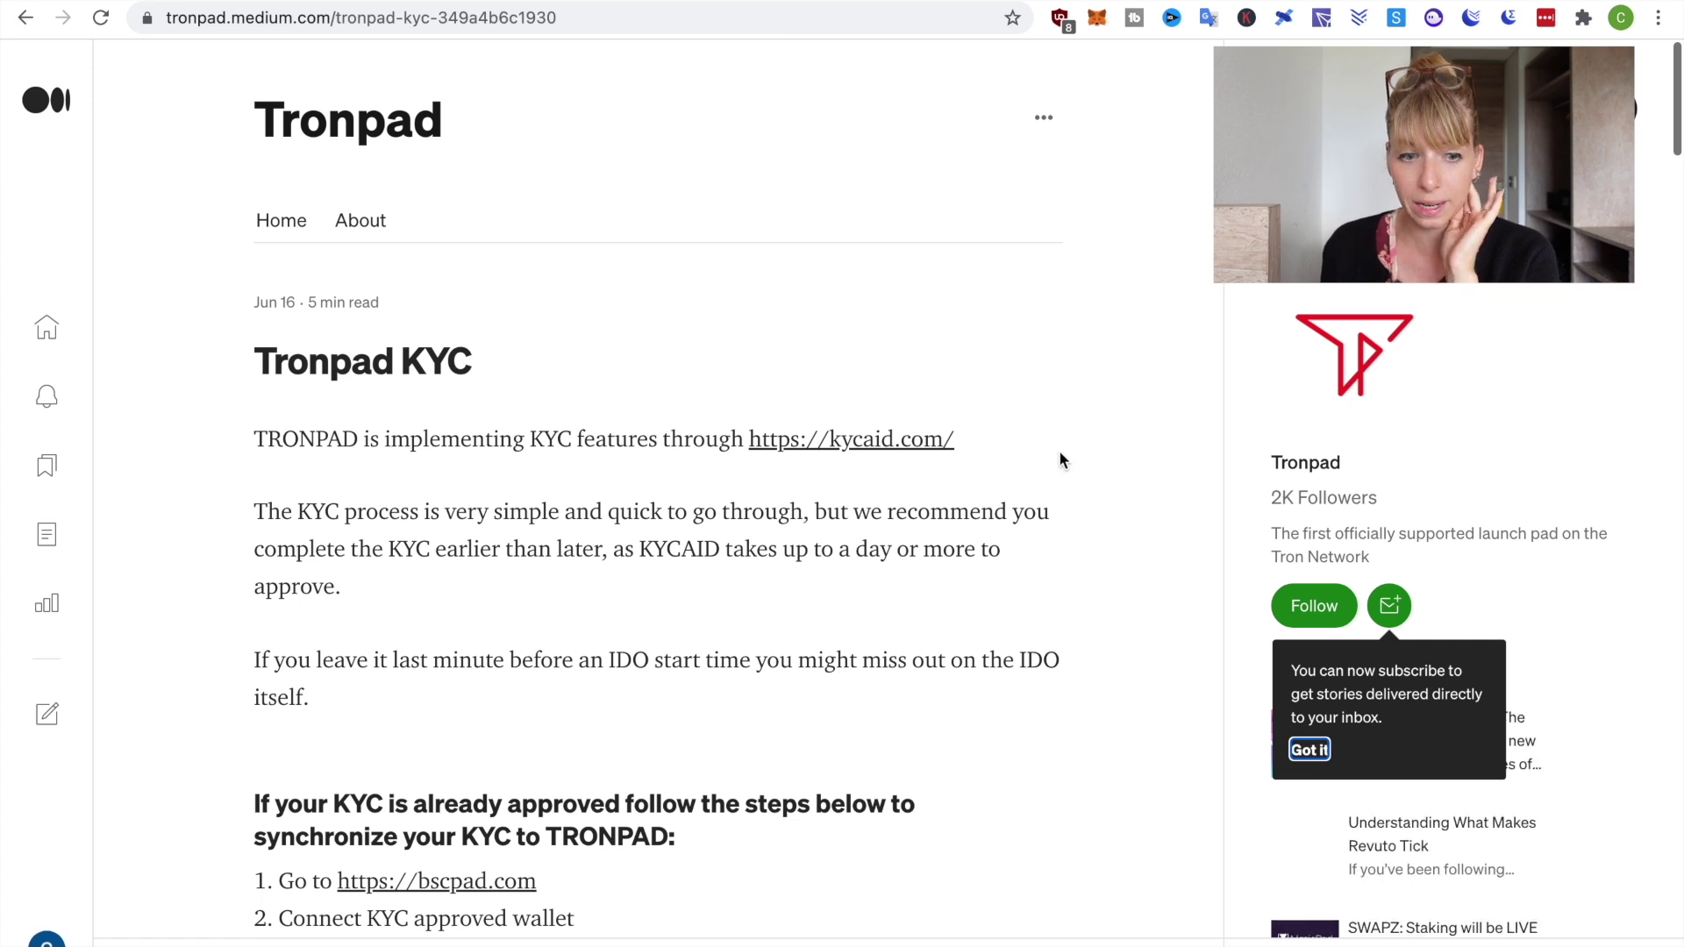
pyautogui.scroll(-2, 1060, 453)
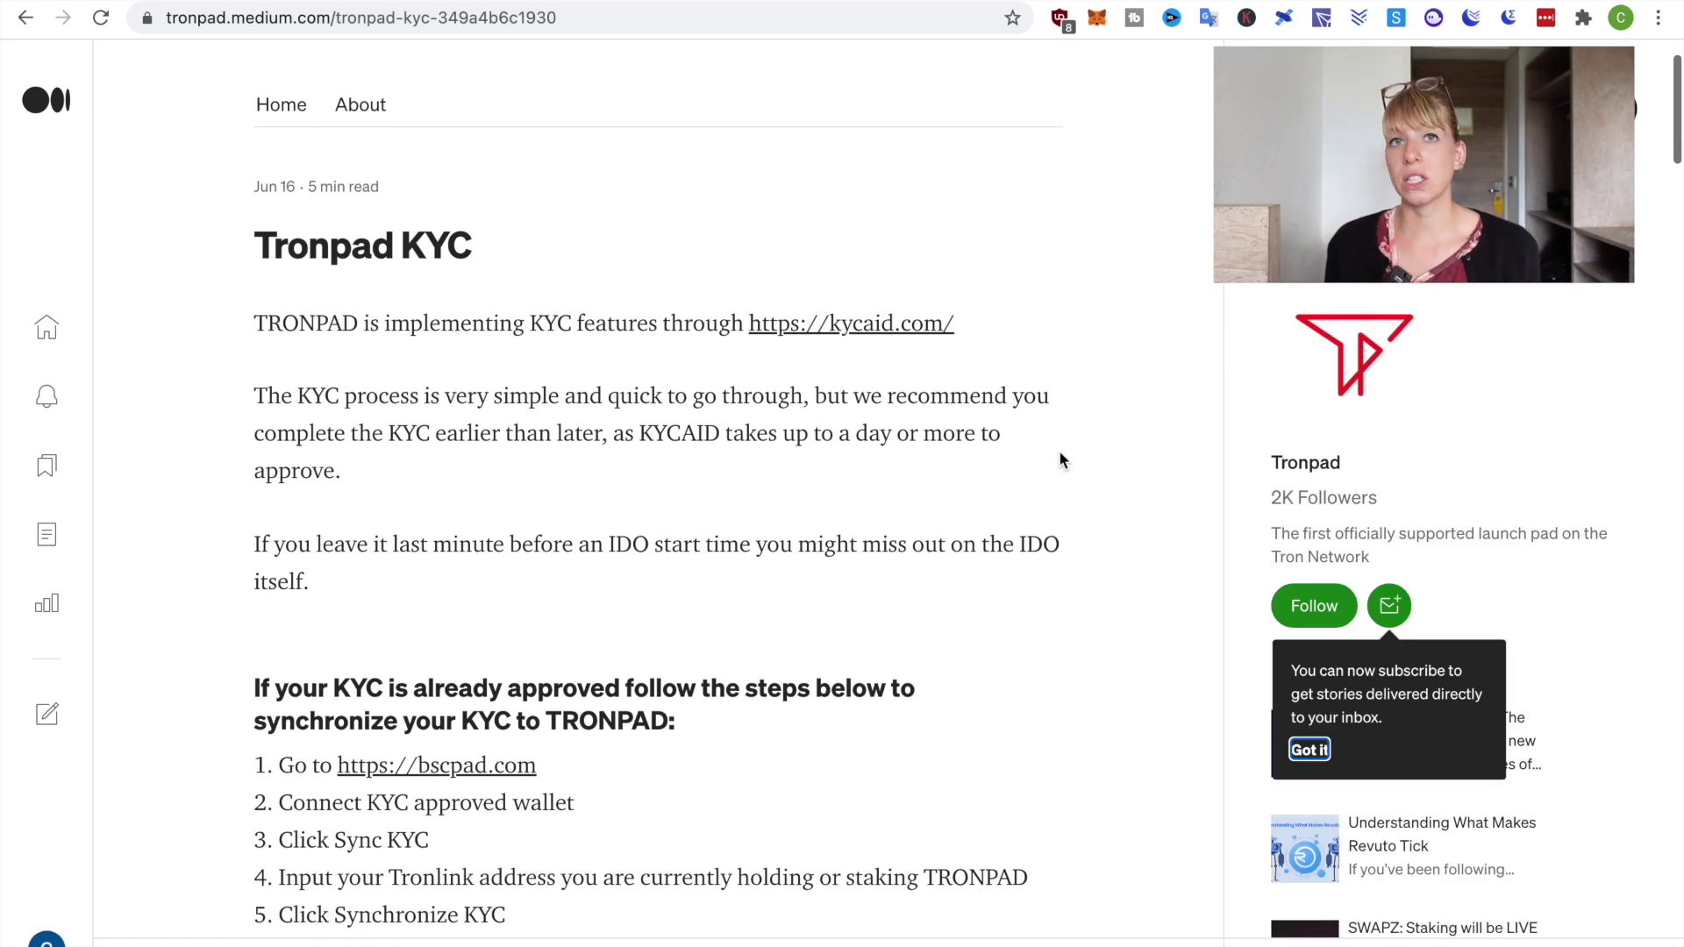
pyautogui.scroll(-2, 1060, 452)
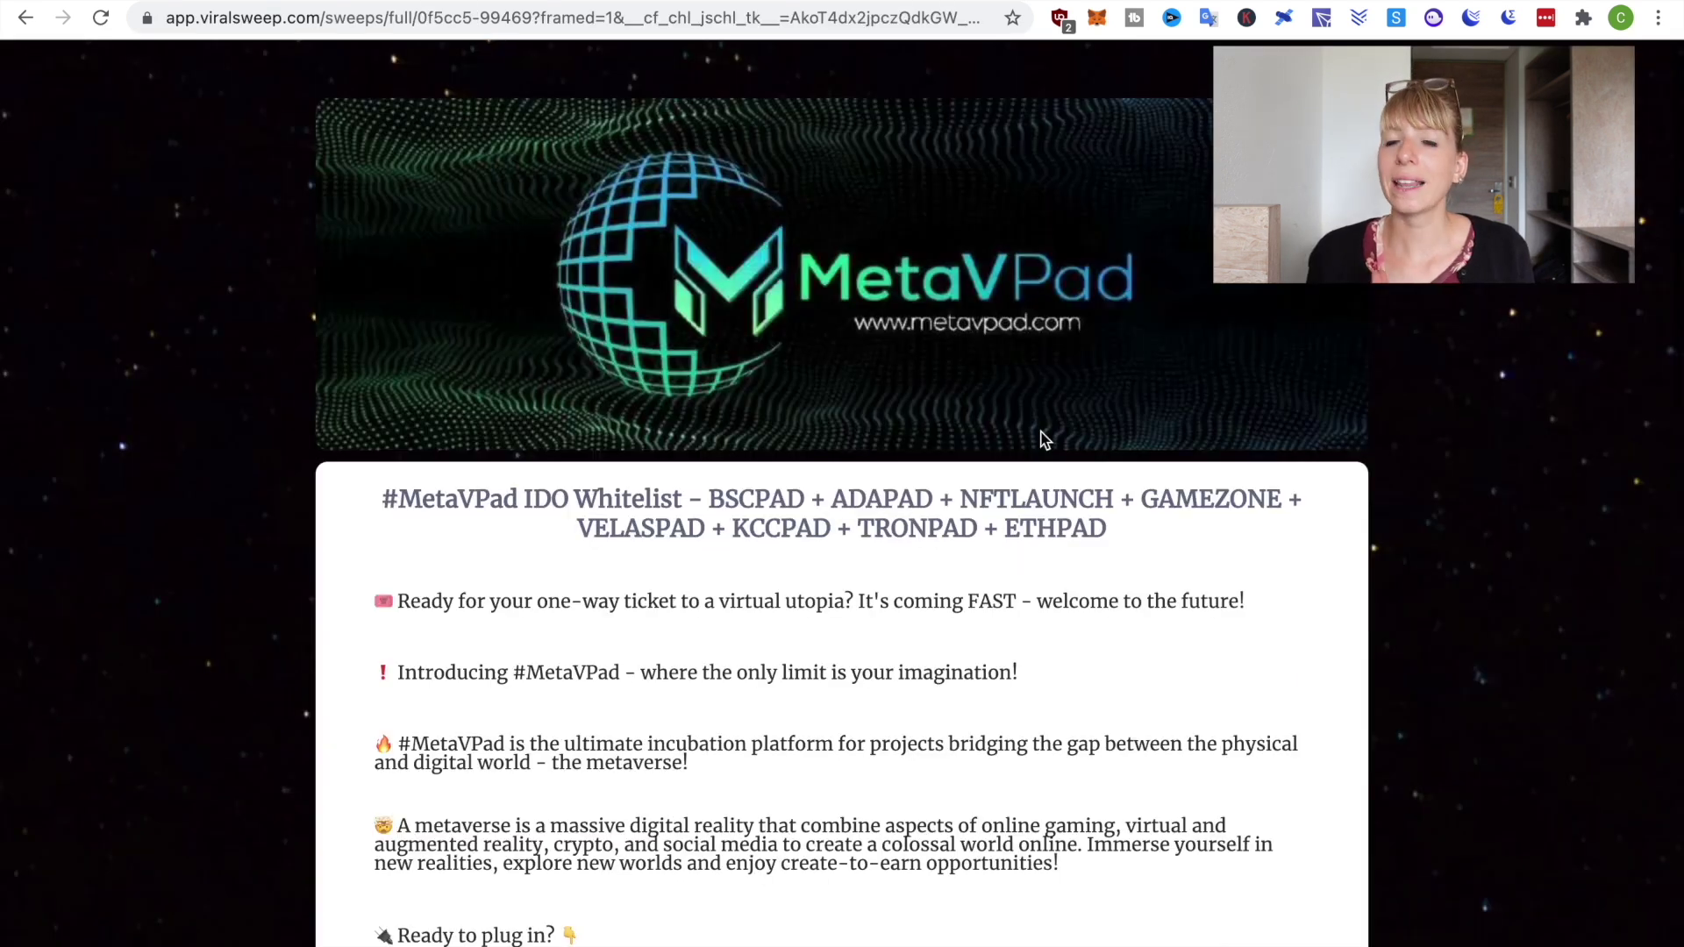
# Examine the MetaVPad IDO whitelist page, including the launchpad list, official links and the email and wallet address fields of its entry form
pyautogui.scroll(-3, 1264, 353)
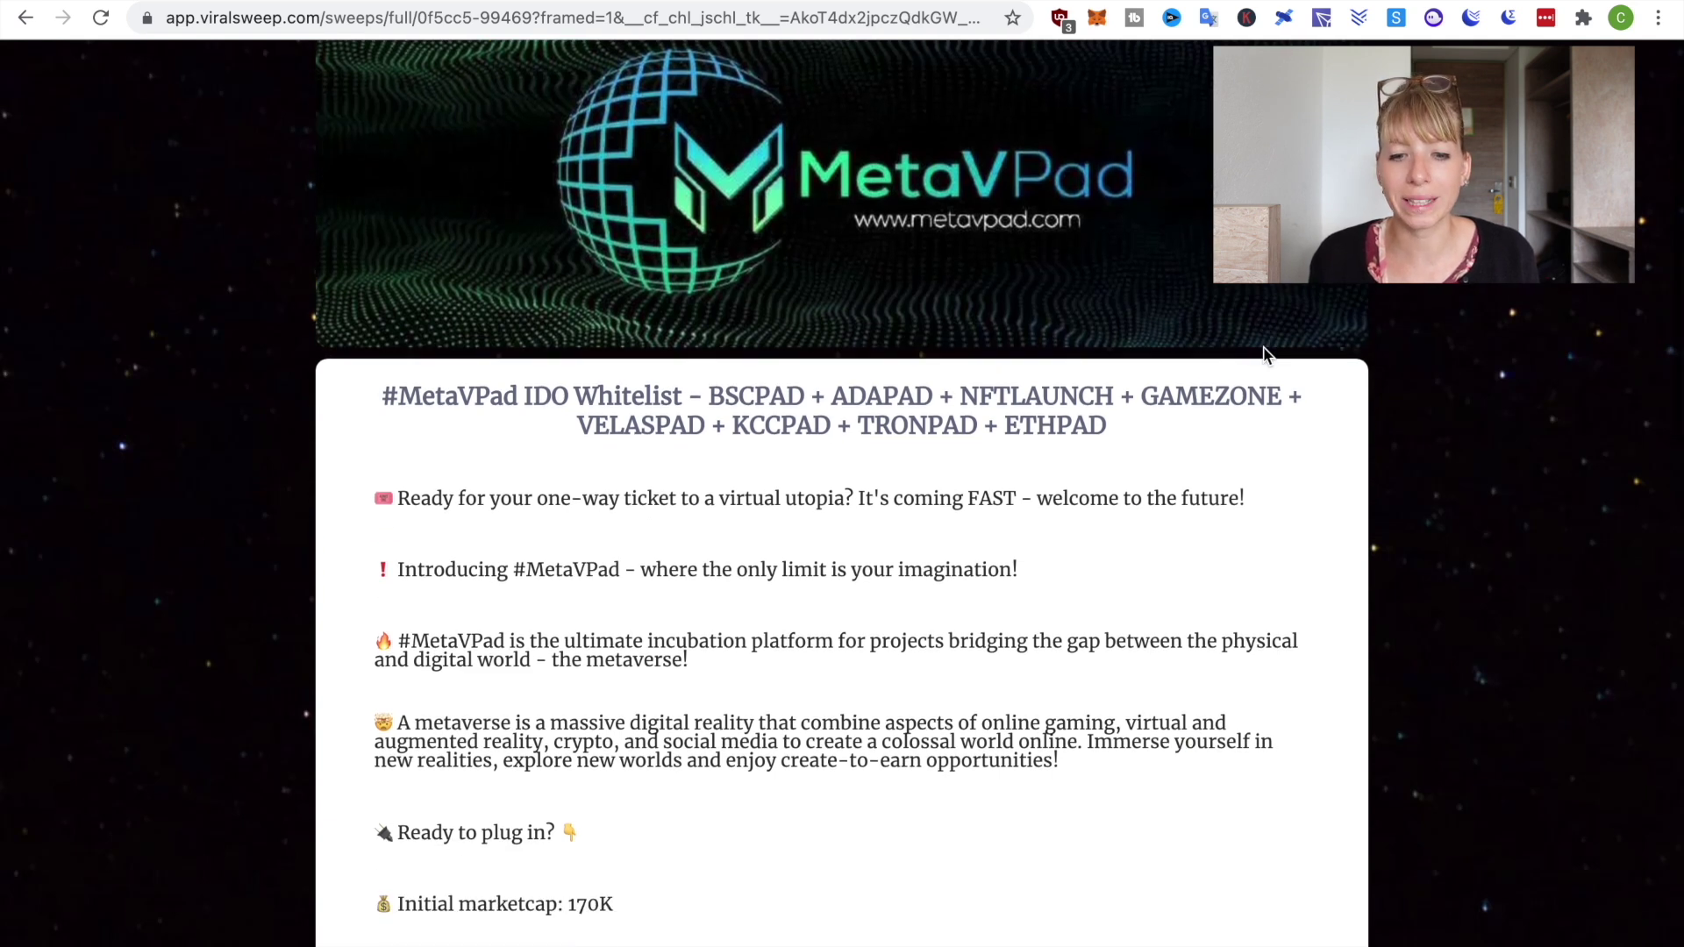
pyautogui.scroll(-1, 1264, 354)
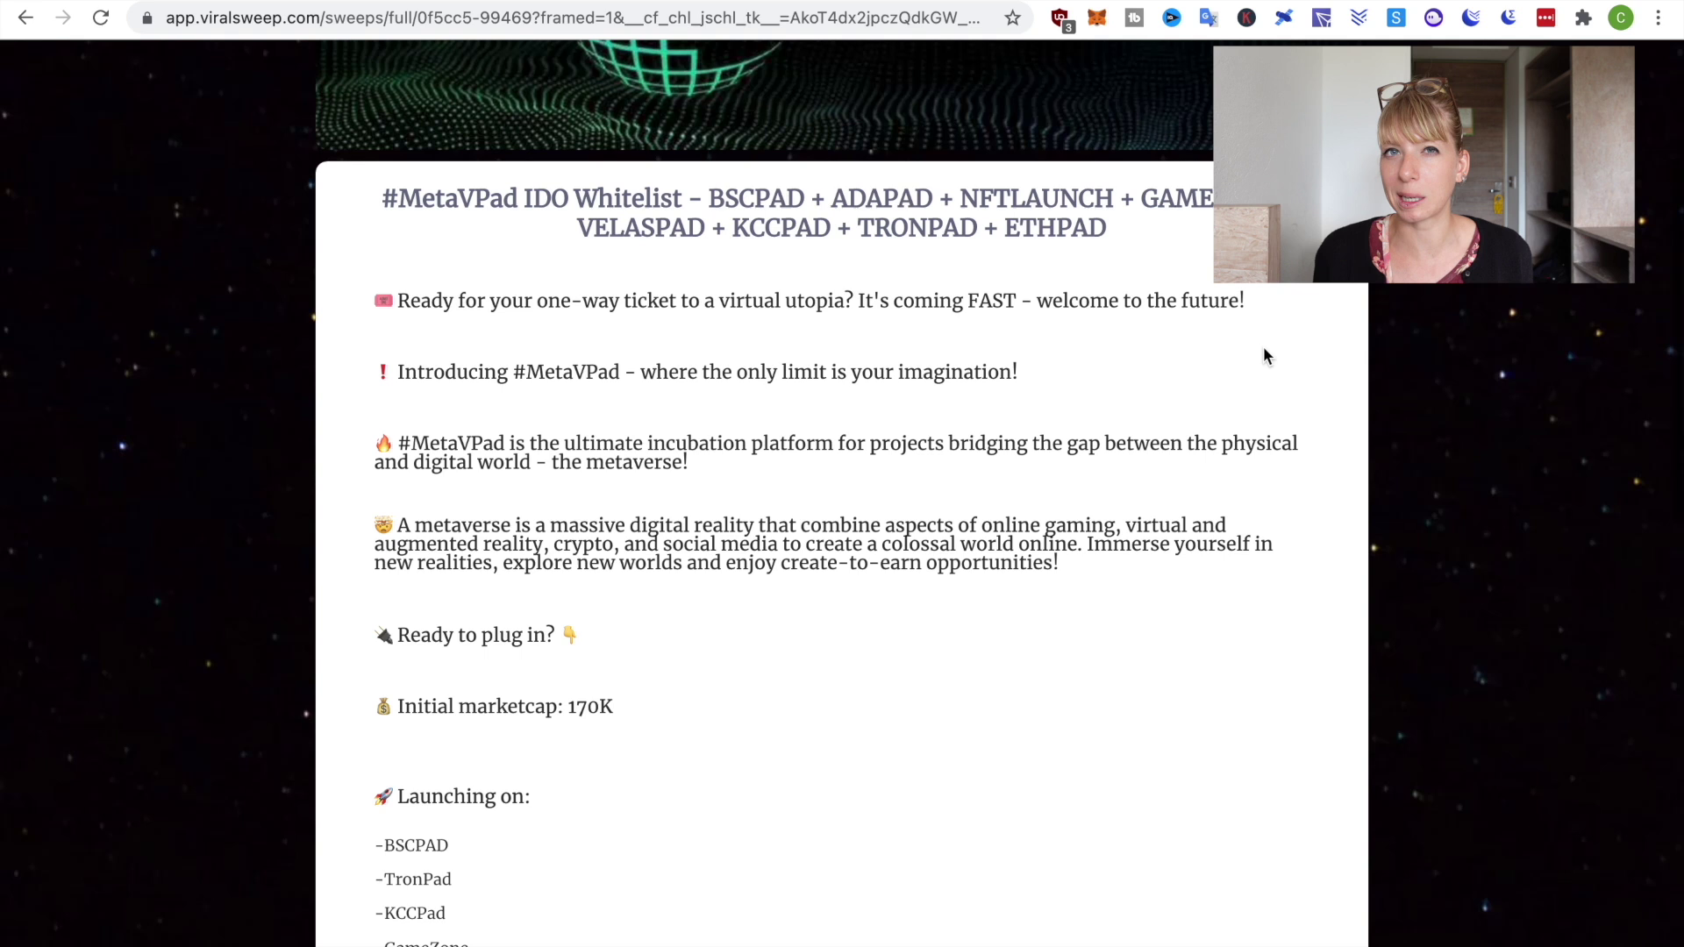
pyautogui.scroll(1, 1264, 354)
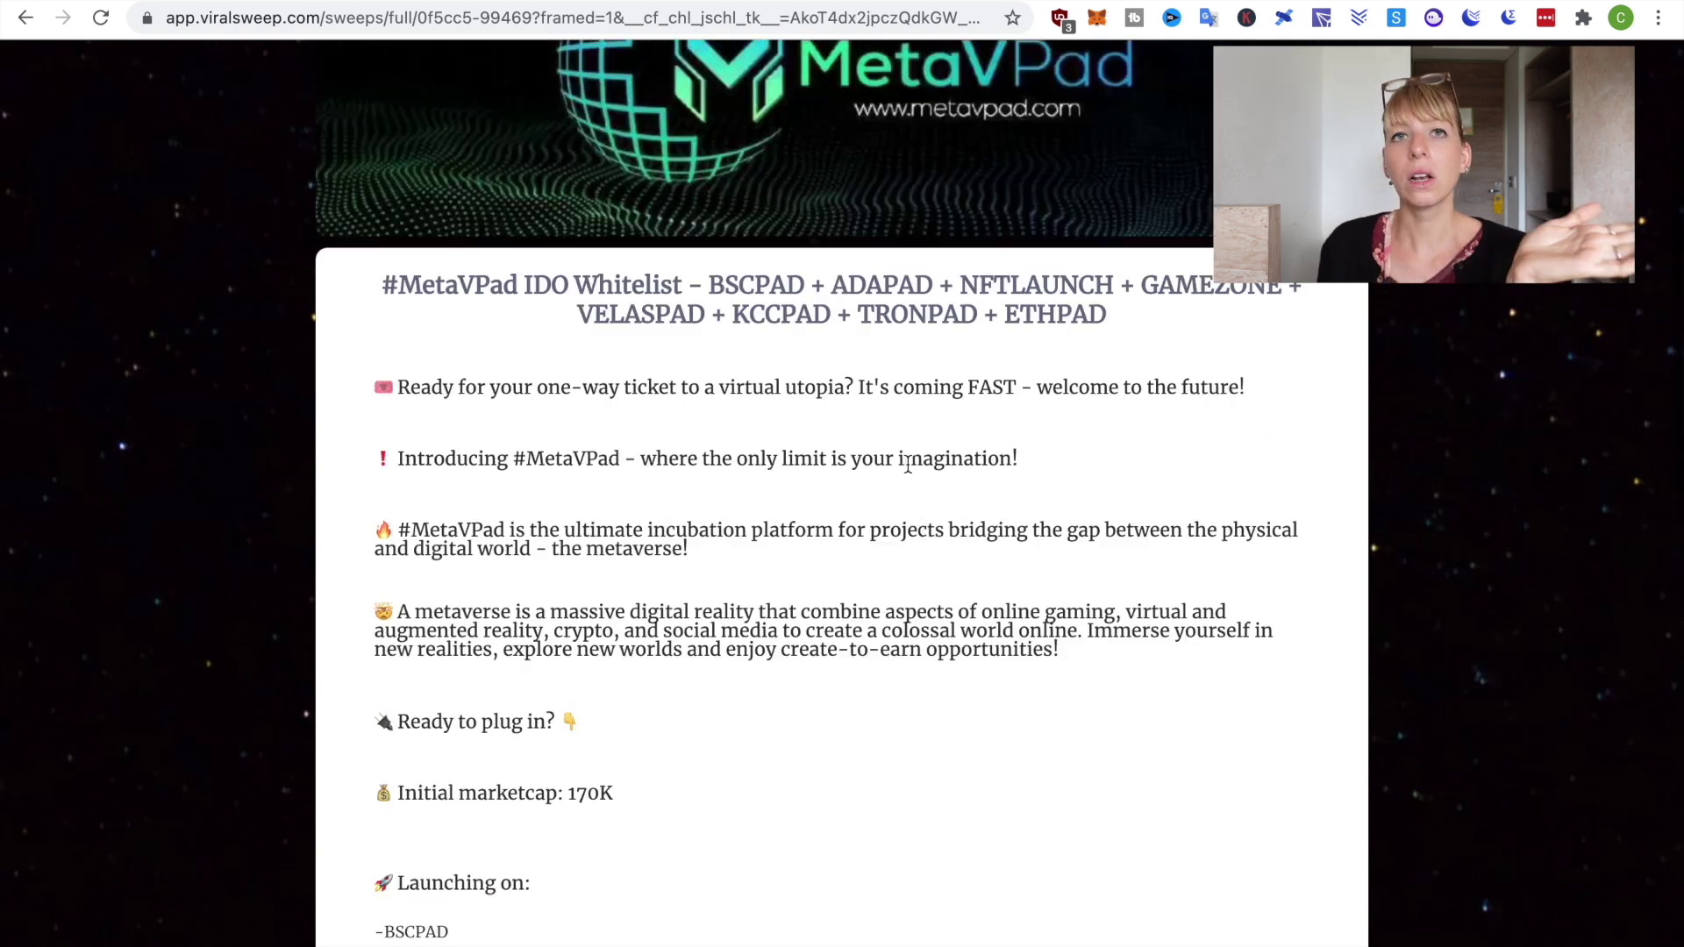
pyautogui.scroll(-5, 908, 465)
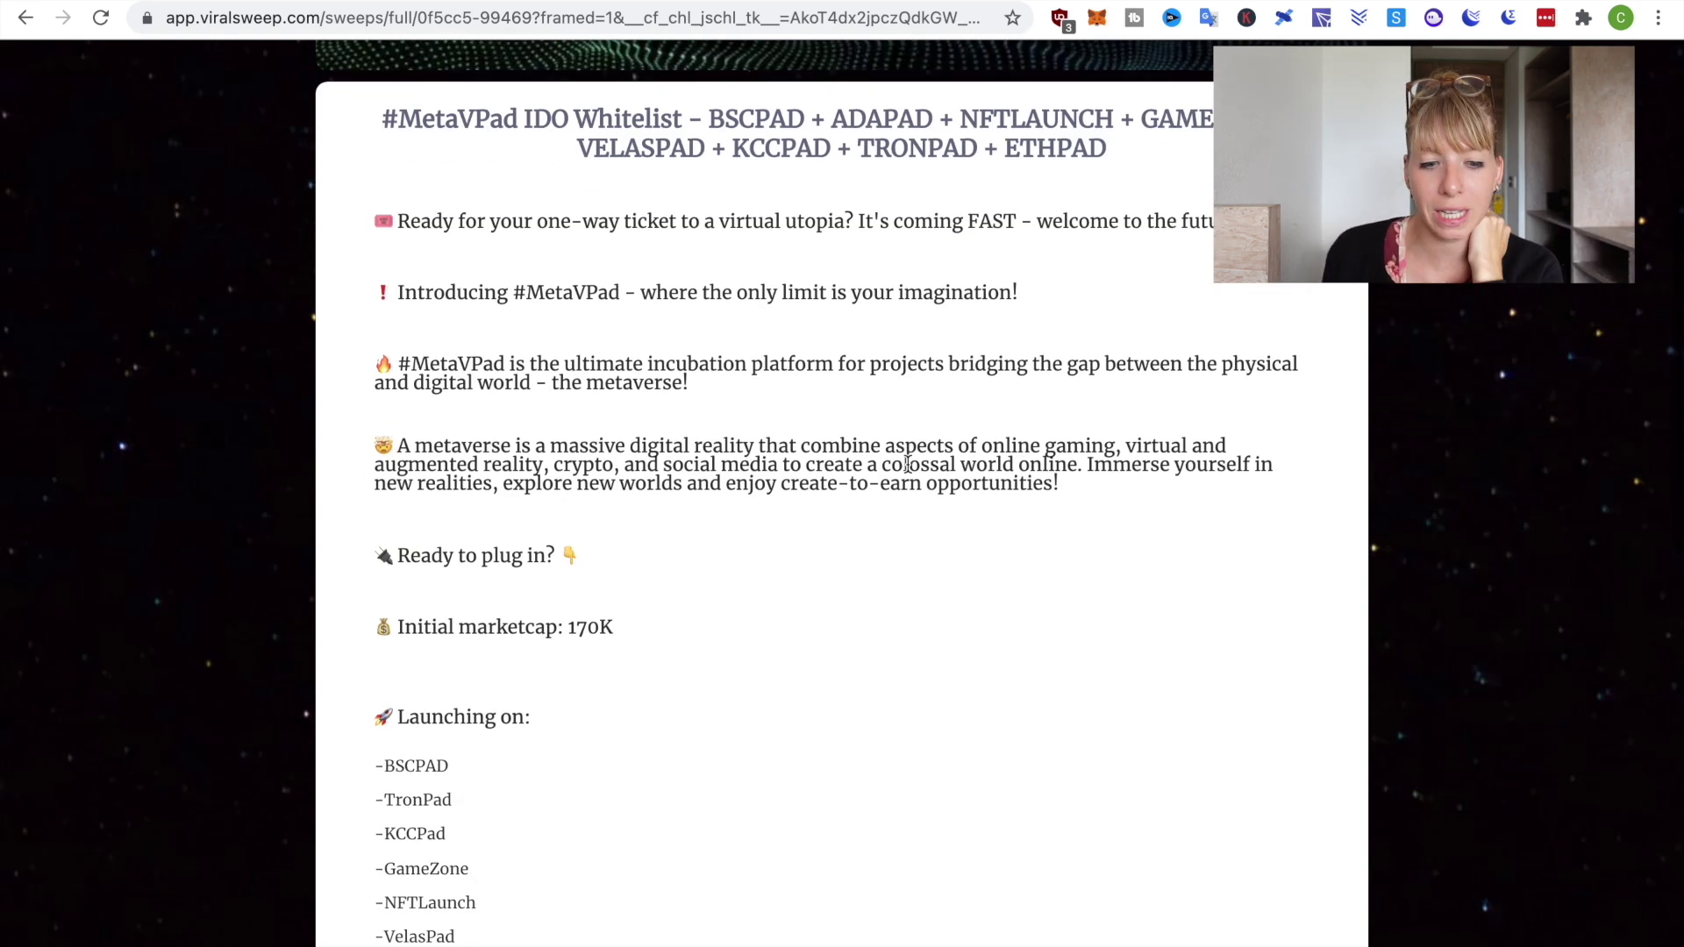
pyautogui.scroll(-7, 746, 525)
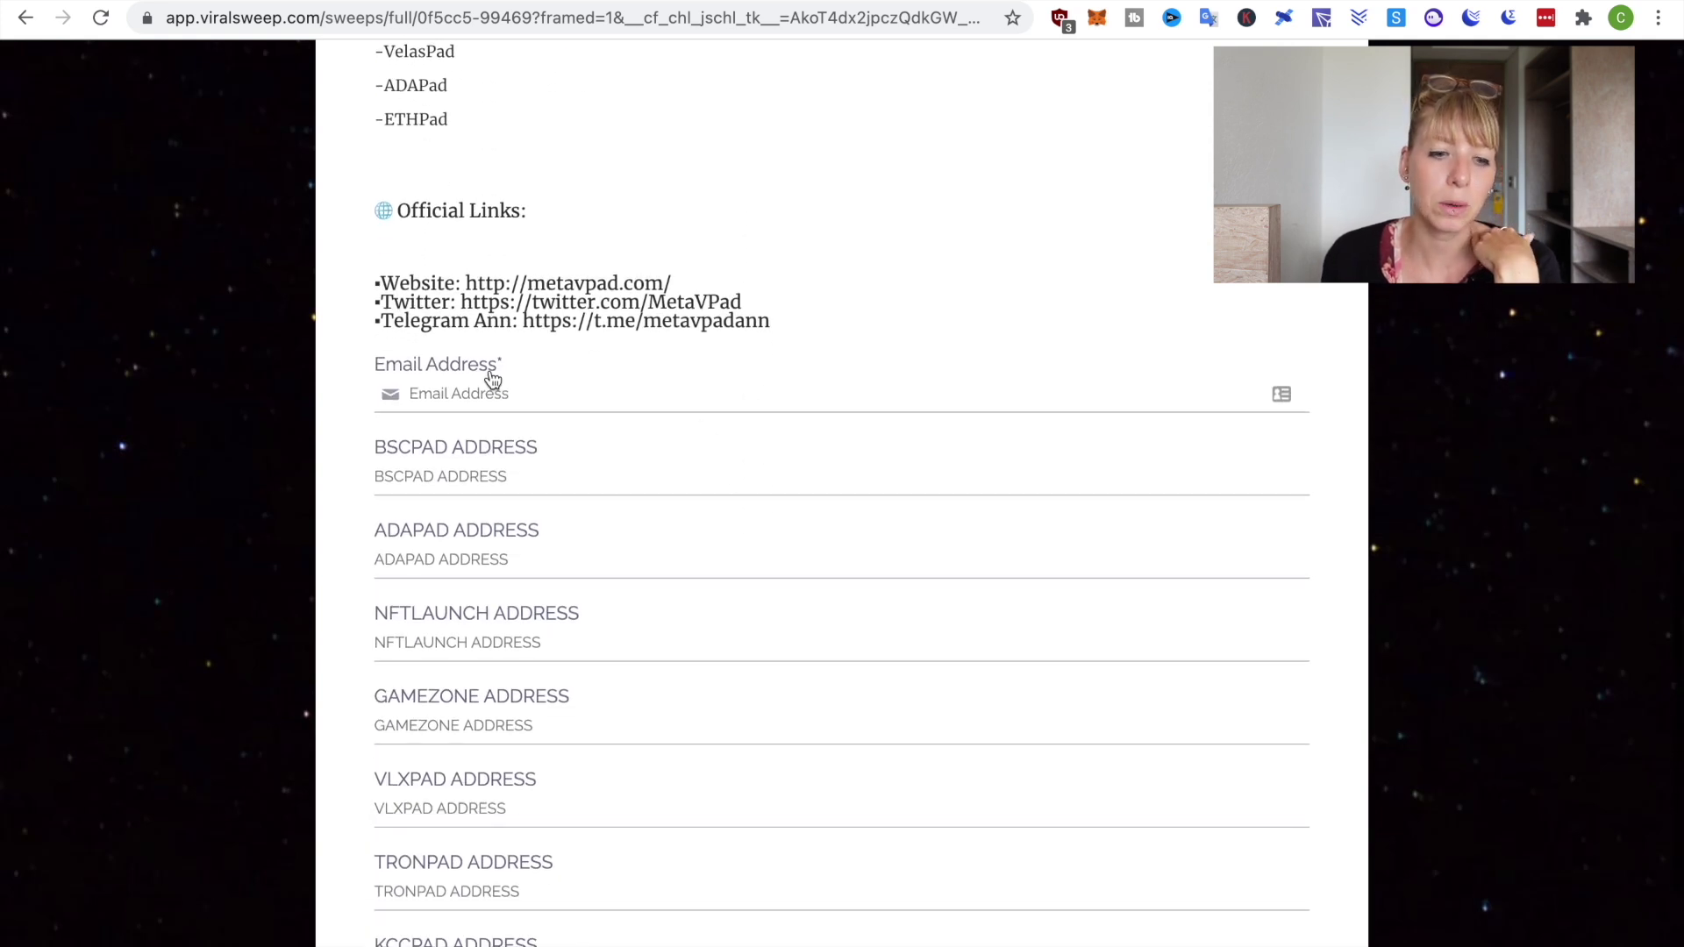
pyautogui.scroll(-2, 526, 502)
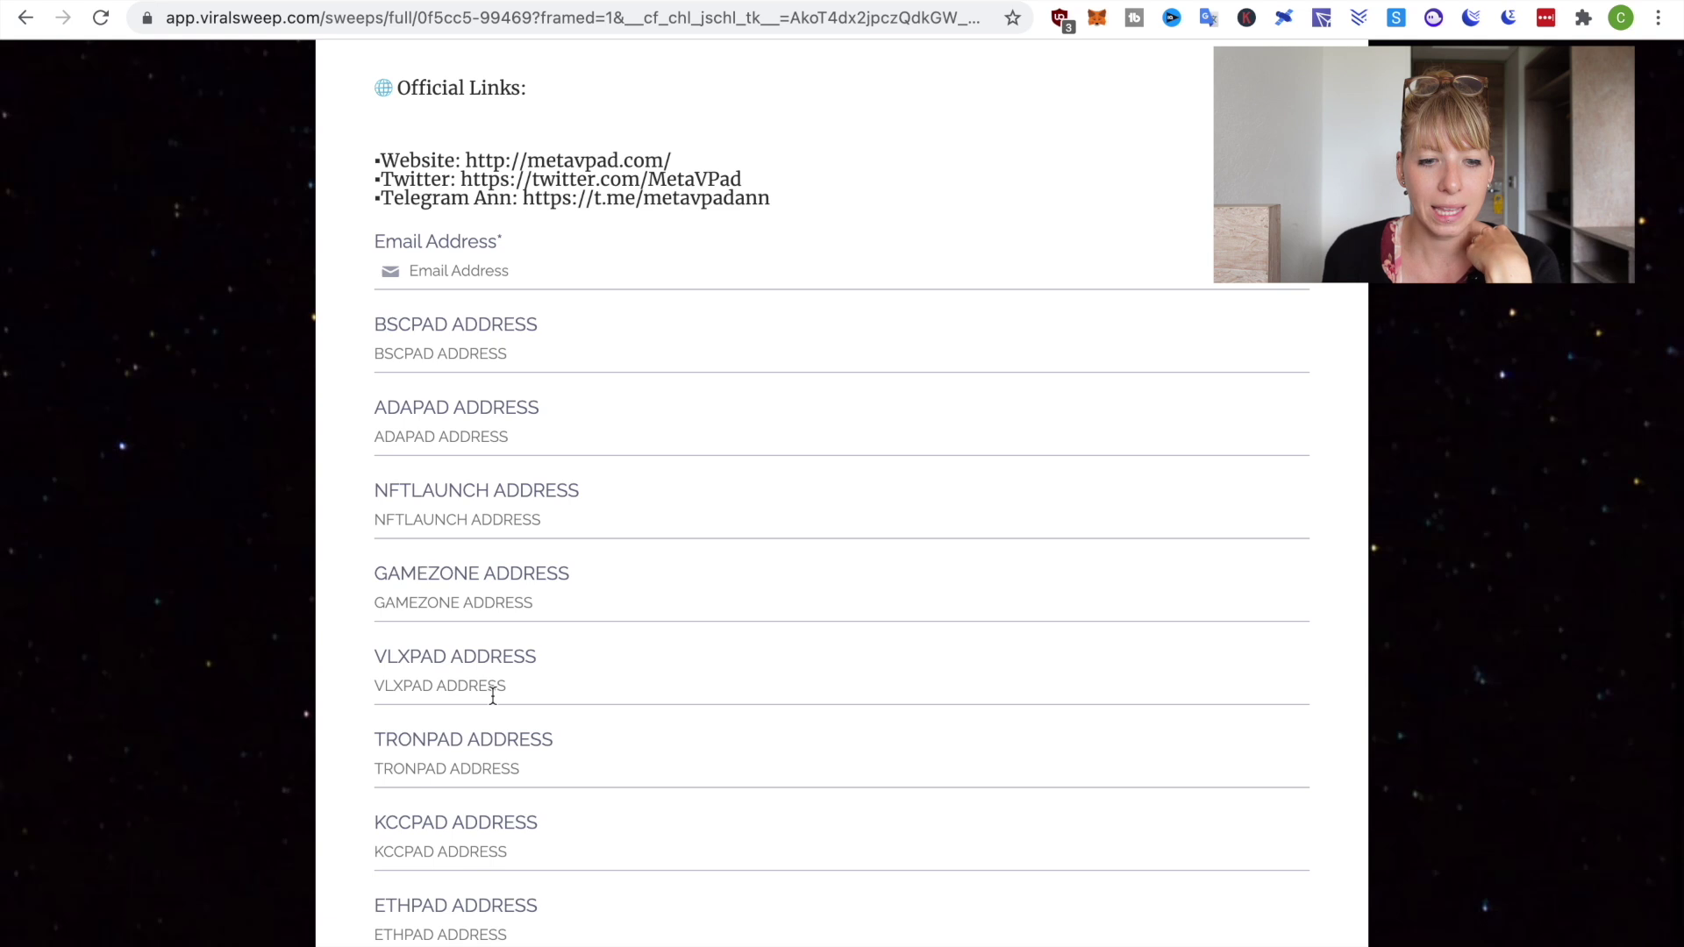
pyautogui.scroll(-2, 493, 692)
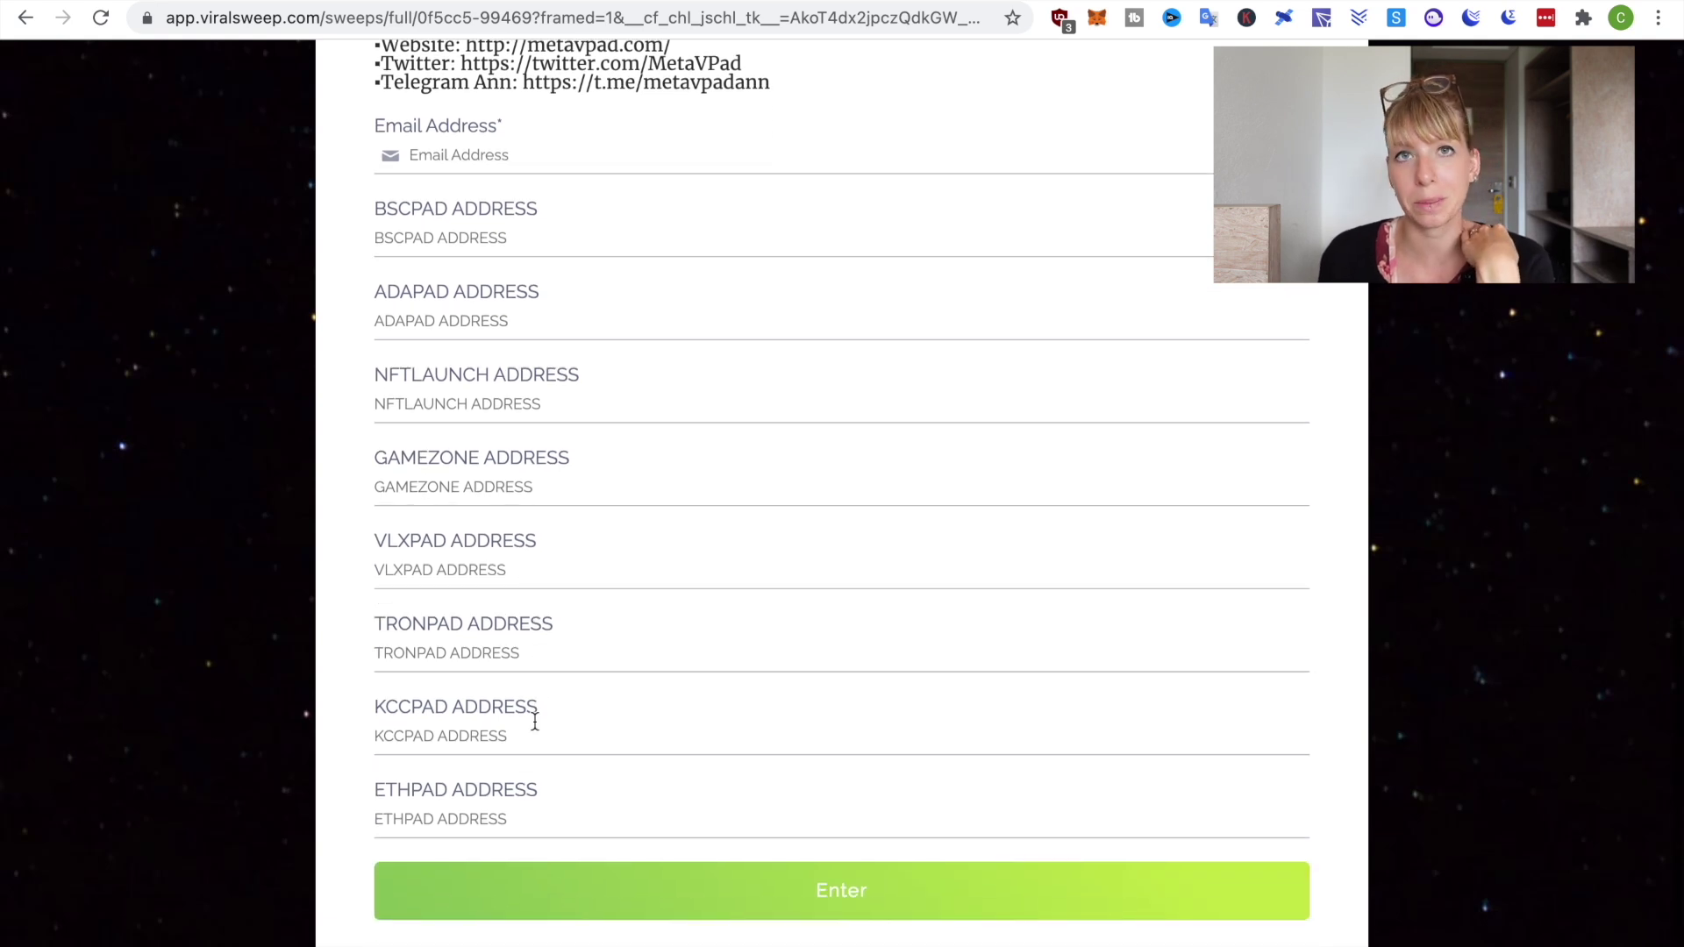
# Review the launchpad address fields and the final entry submission on the MetaVPad whitelist form
pyautogui.scroll(9, 535, 721)
pyautogui.scroll(-10, 535, 722)
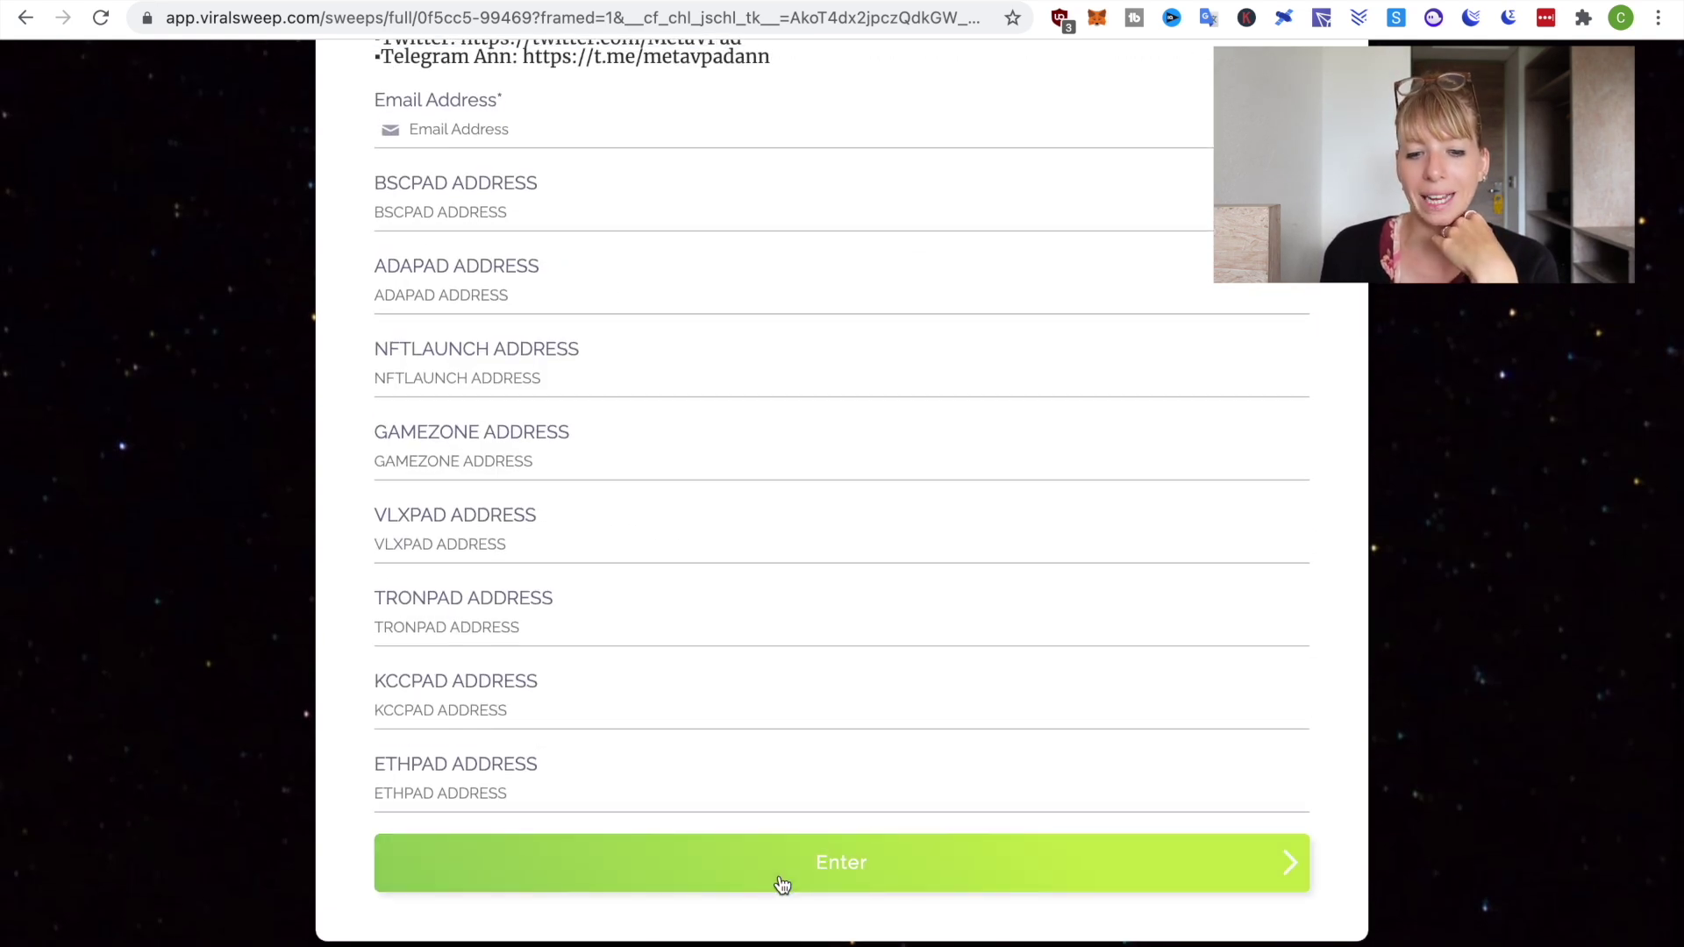
pyautogui.scroll(12, 816, 387)
pyautogui.scroll(3, 818, 387)
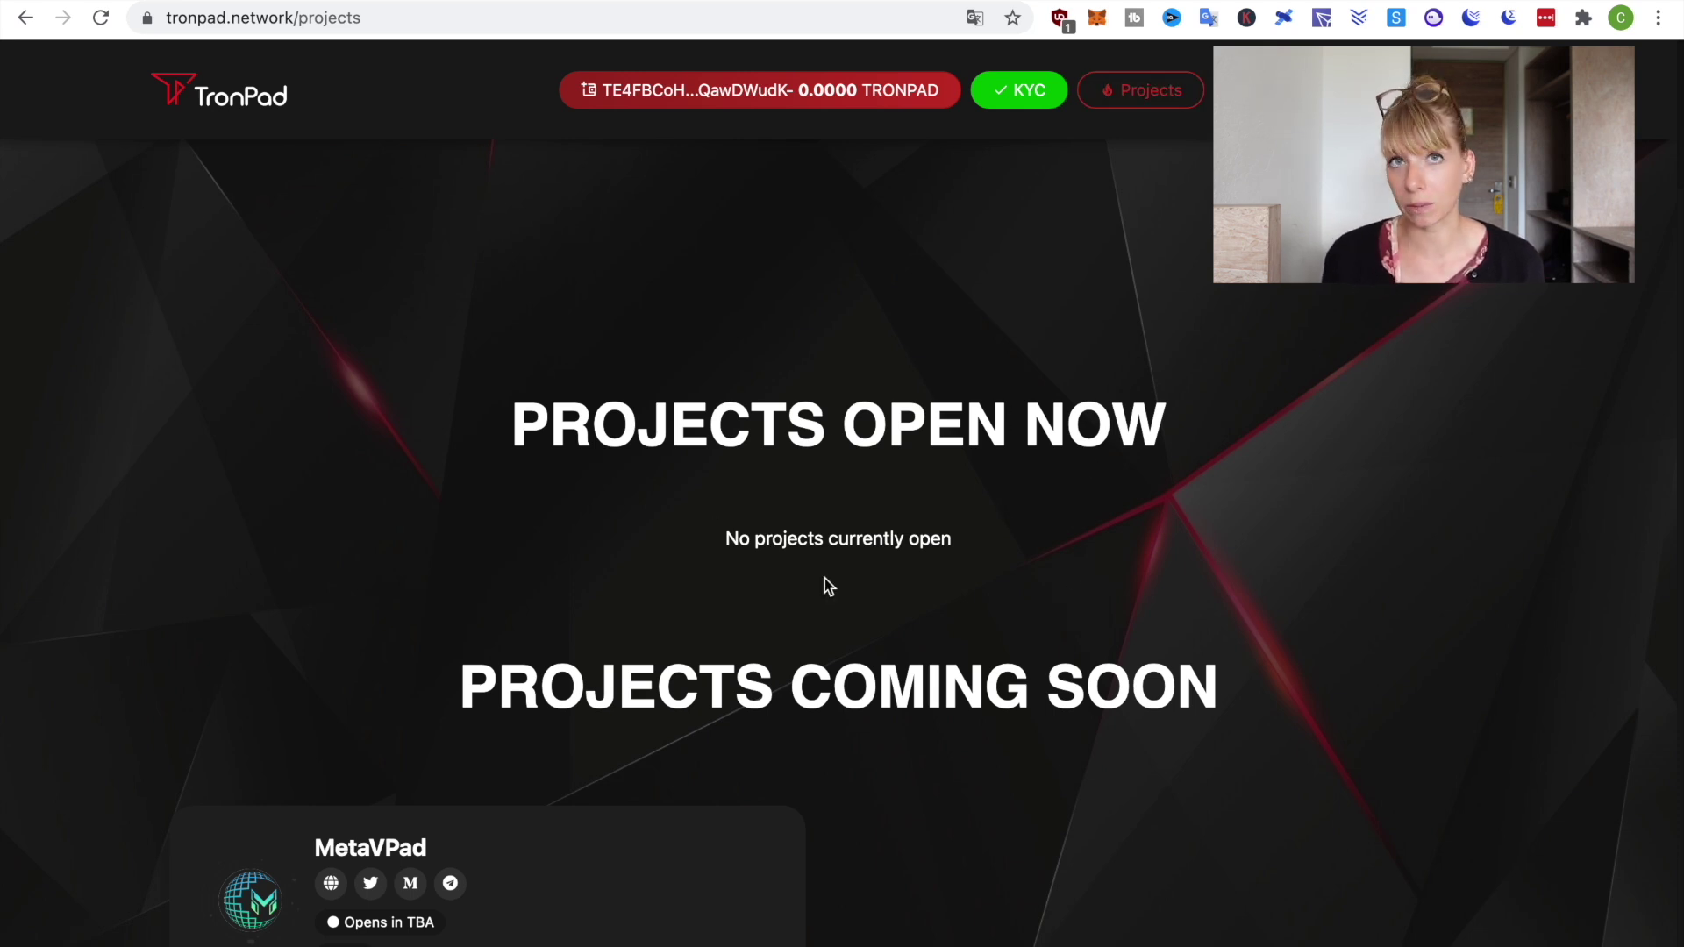
# Check the upcoming MetaVPad listing on TronPad's projects page and open the closed NFTLaunch project as an example
pyautogui.scroll(-5, 825, 586)
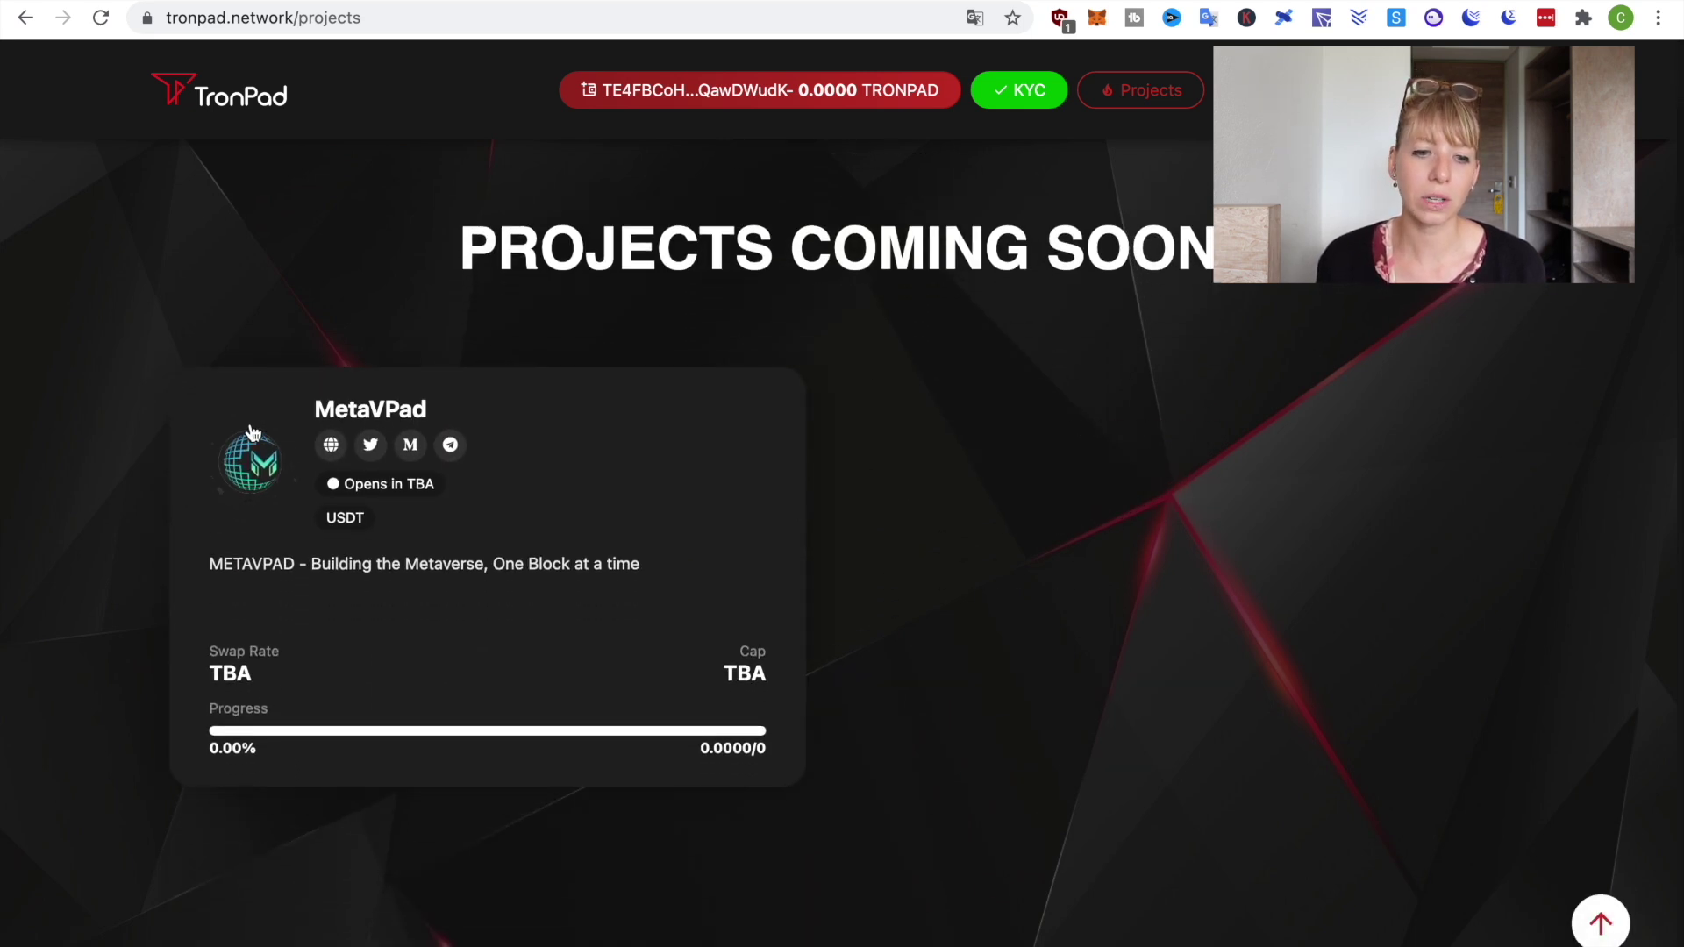
pyautogui.scroll(-1, 253, 484)
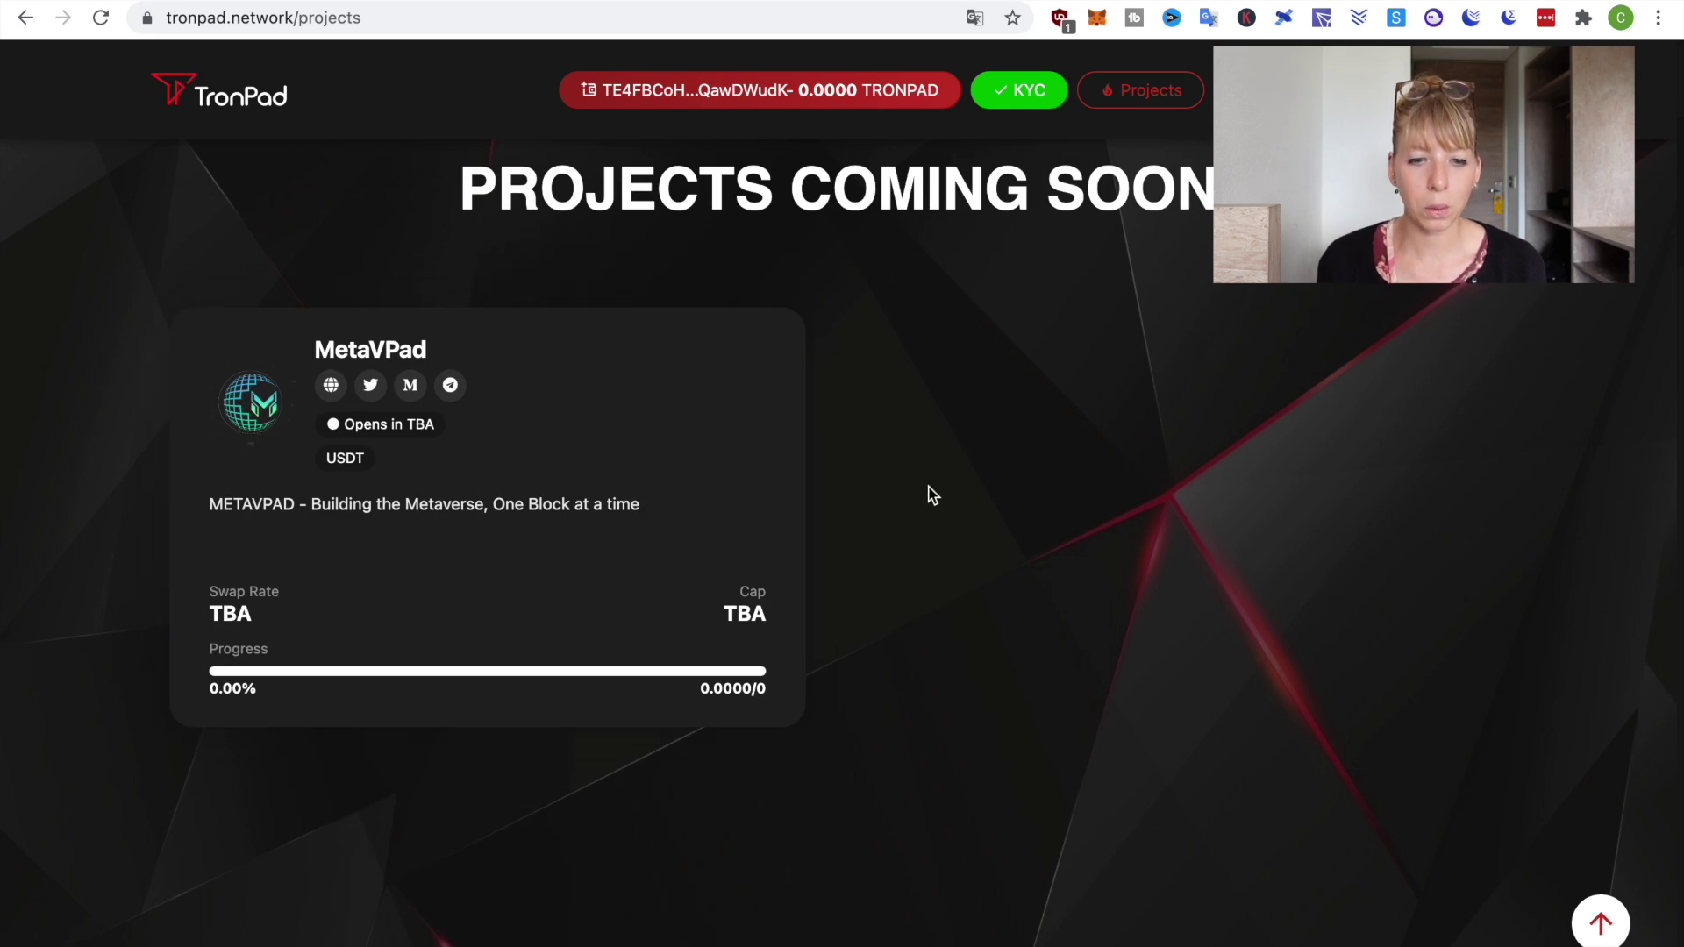
pyautogui.scroll(-1, 928, 492)
pyautogui.scroll(2, 929, 492)
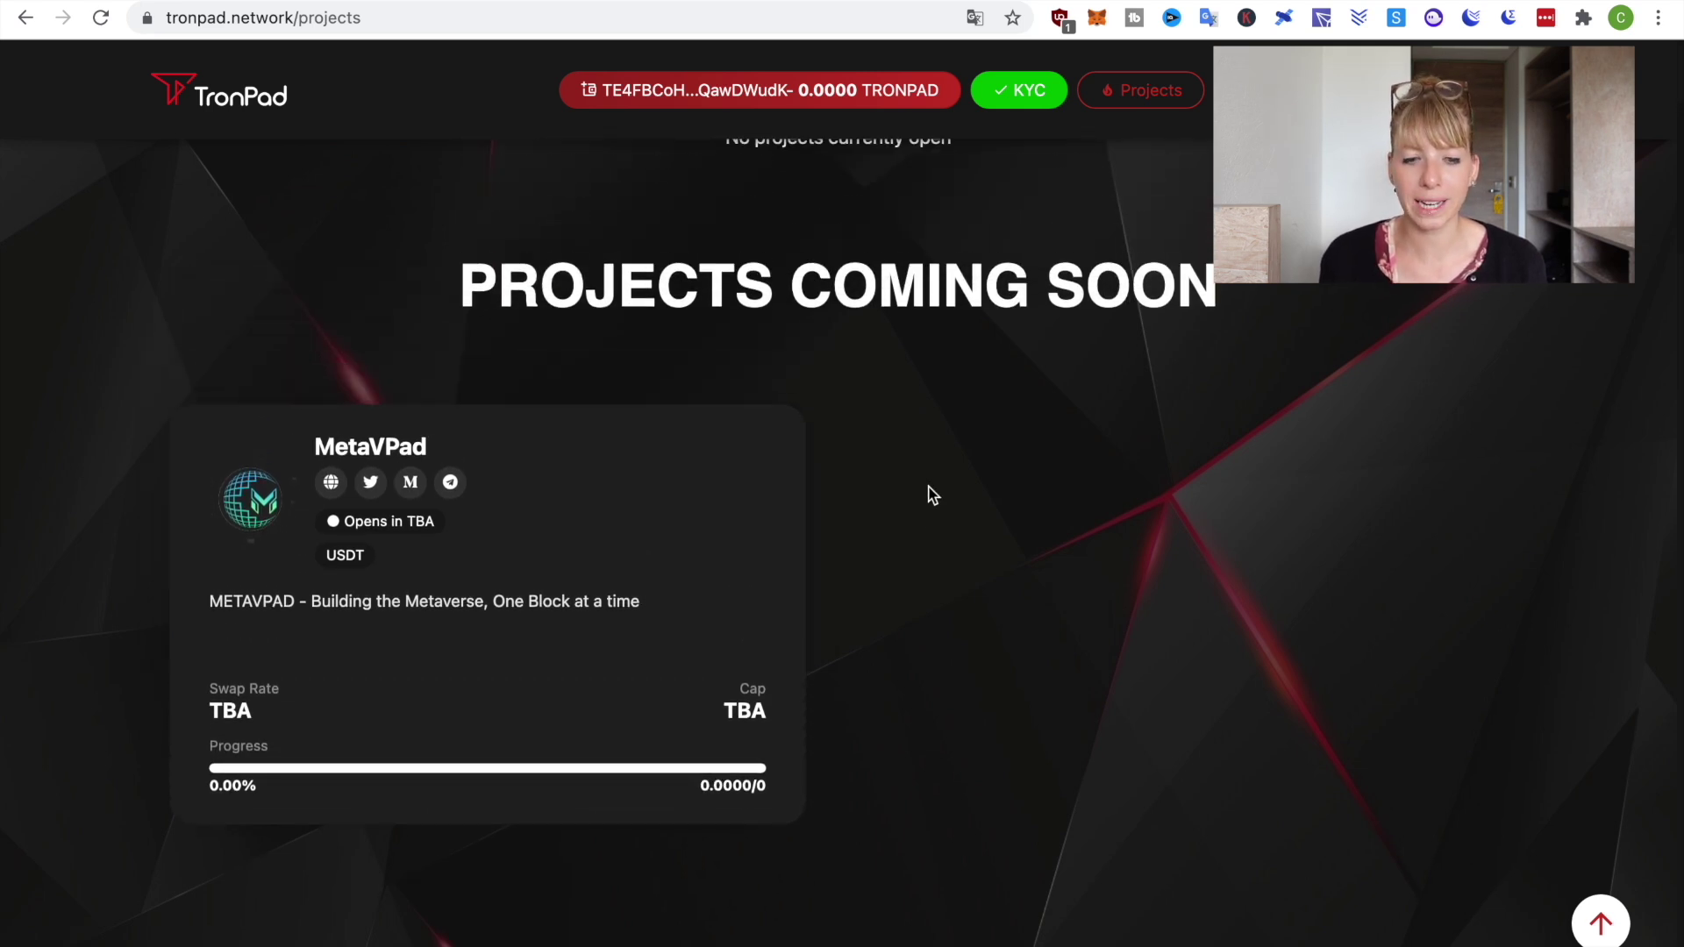
pyautogui.scroll(-3, 930, 494)
pyautogui.click(785, 512)
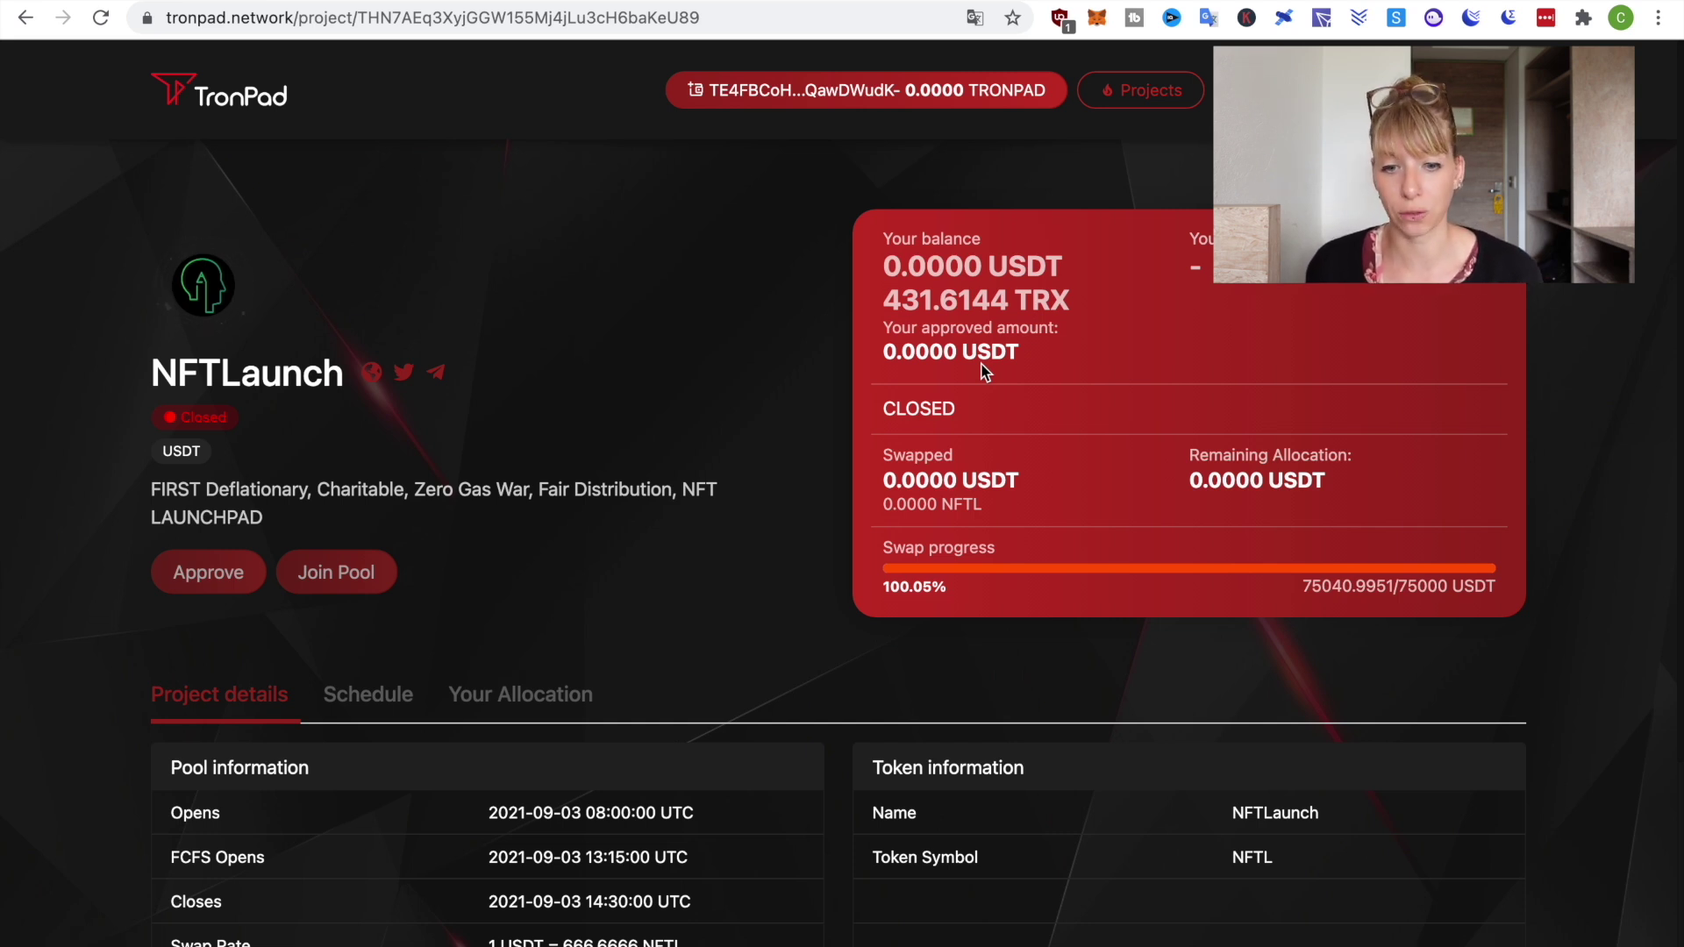
# Review NFTLaunch's wallet balance and swap panel, its Approve and Join Pool options, and the pool information
pyautogui.scroll(-1, 984, 372)
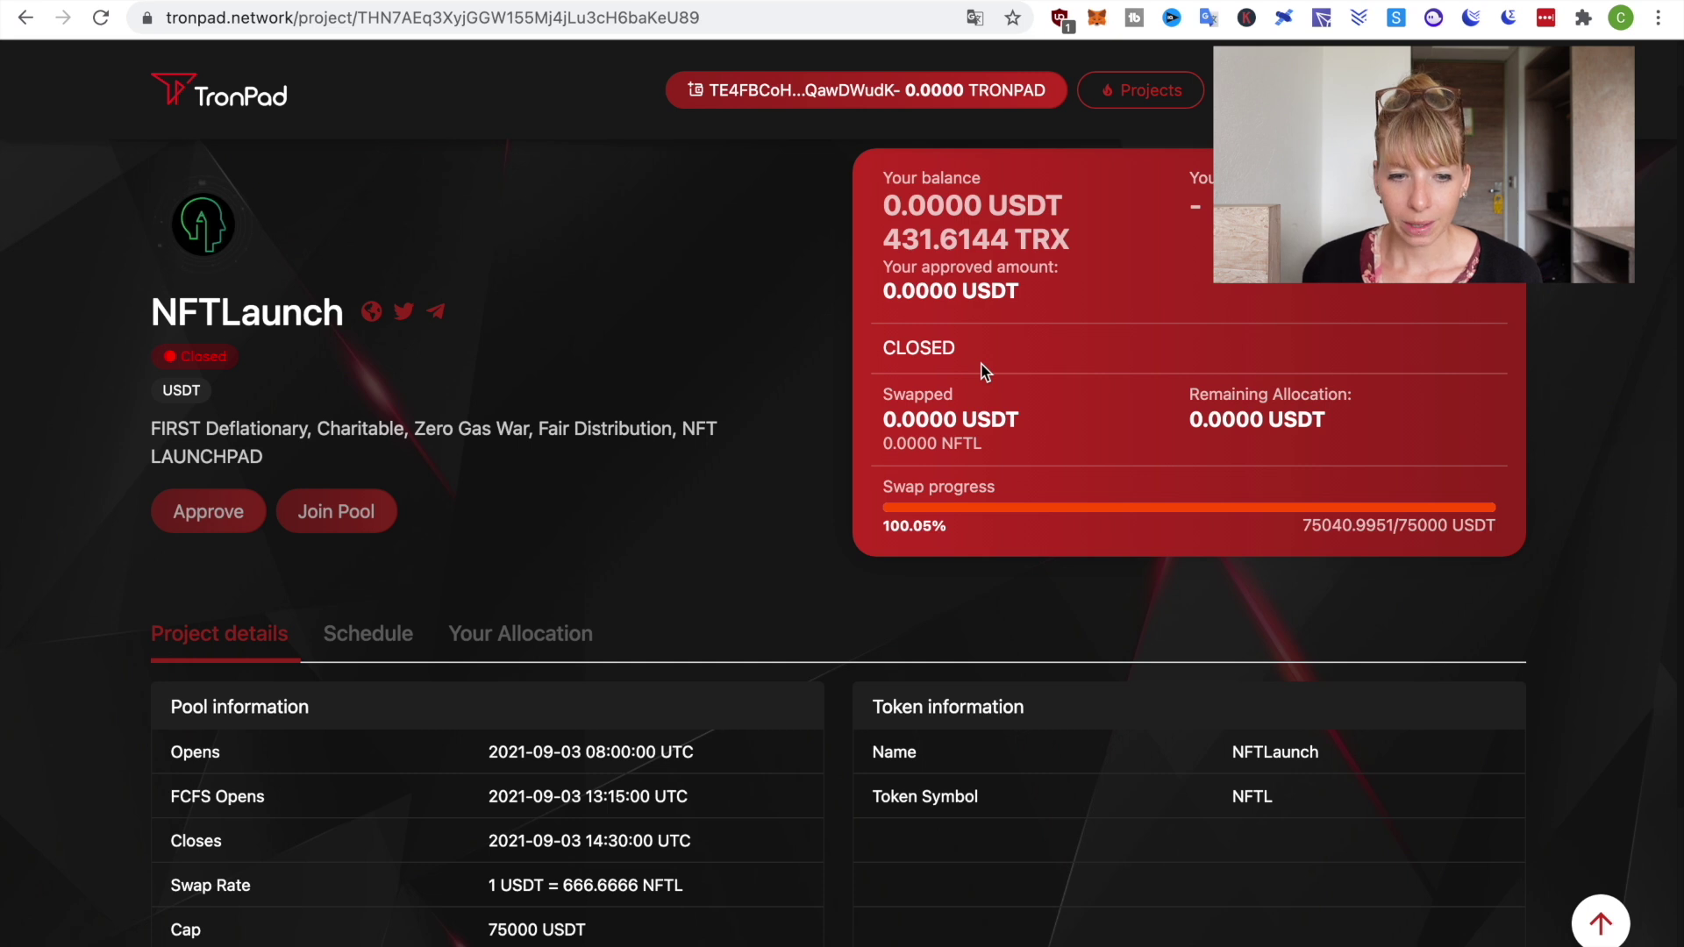
pyautogui.scroll(1, 984, 372)
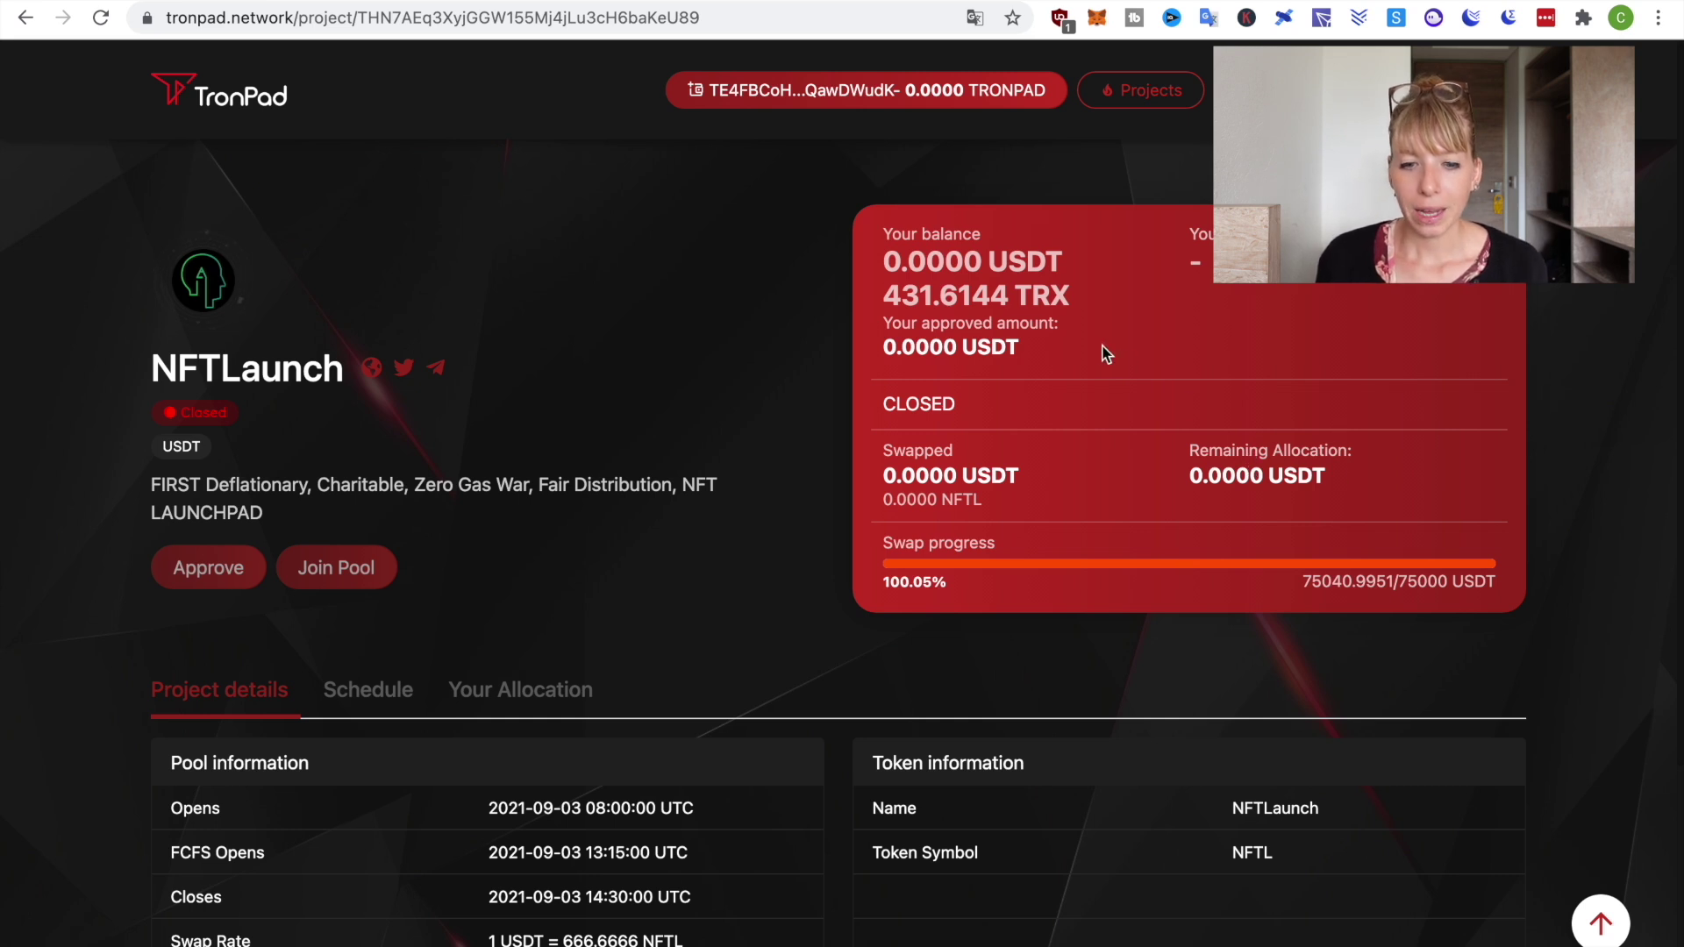
pyautogui.scroll(-2, 334, 485)
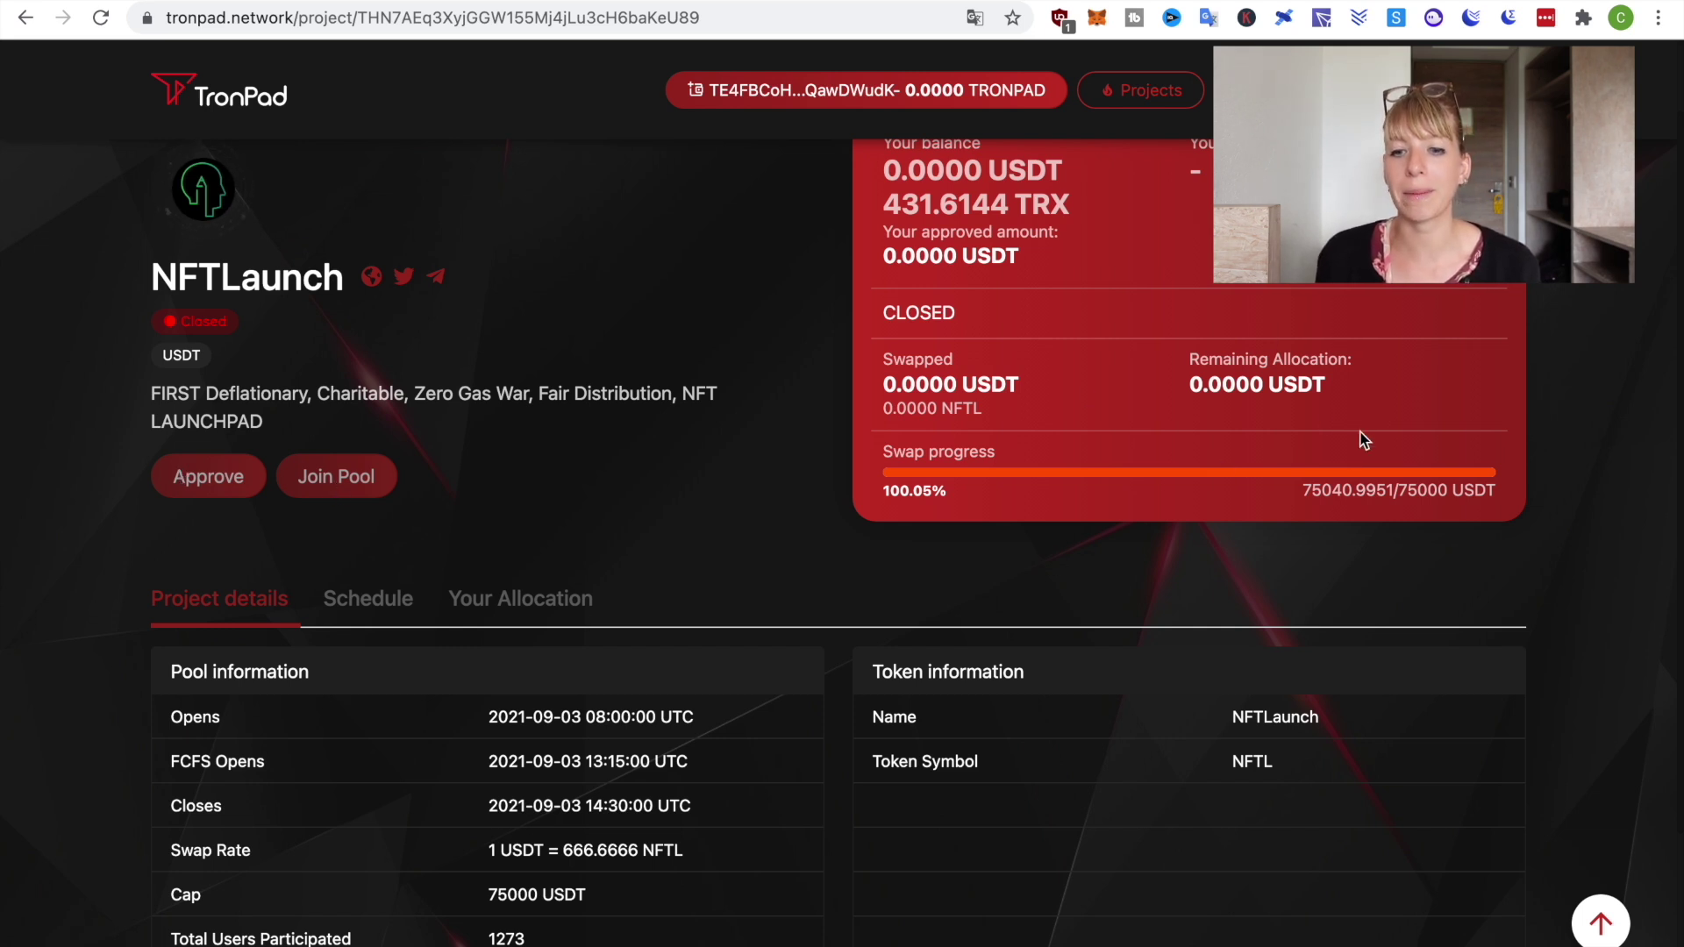
pyautogui.scroll(1, 1273, 425)
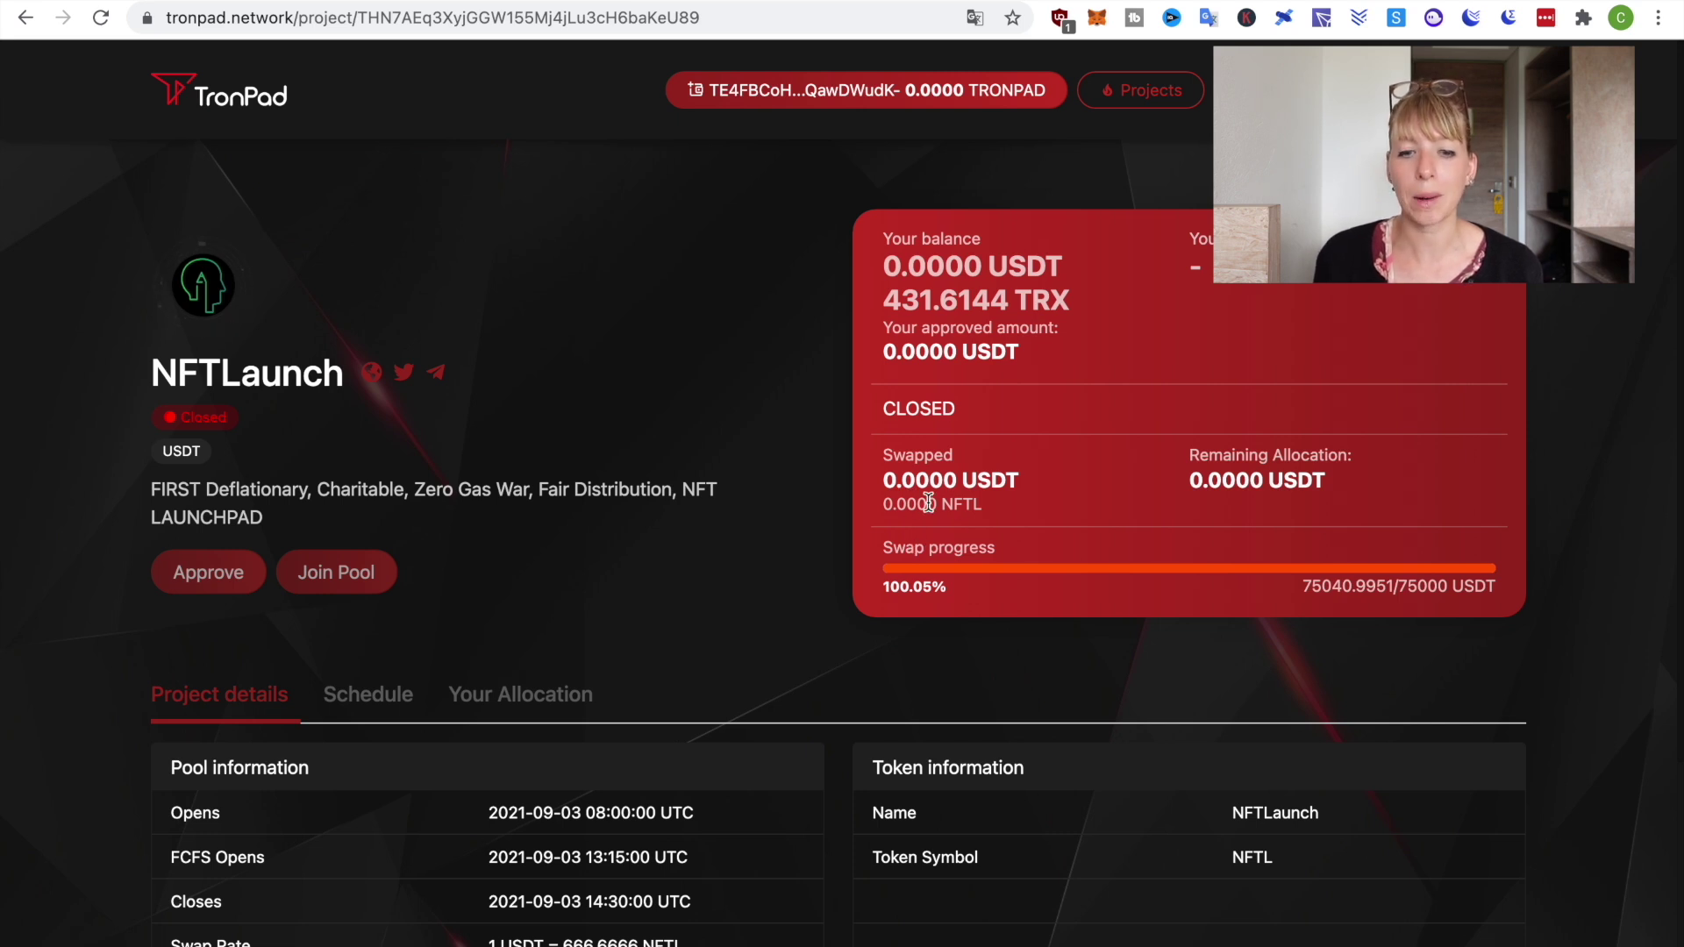
pyautogui.scroll(-3, 936, 538)
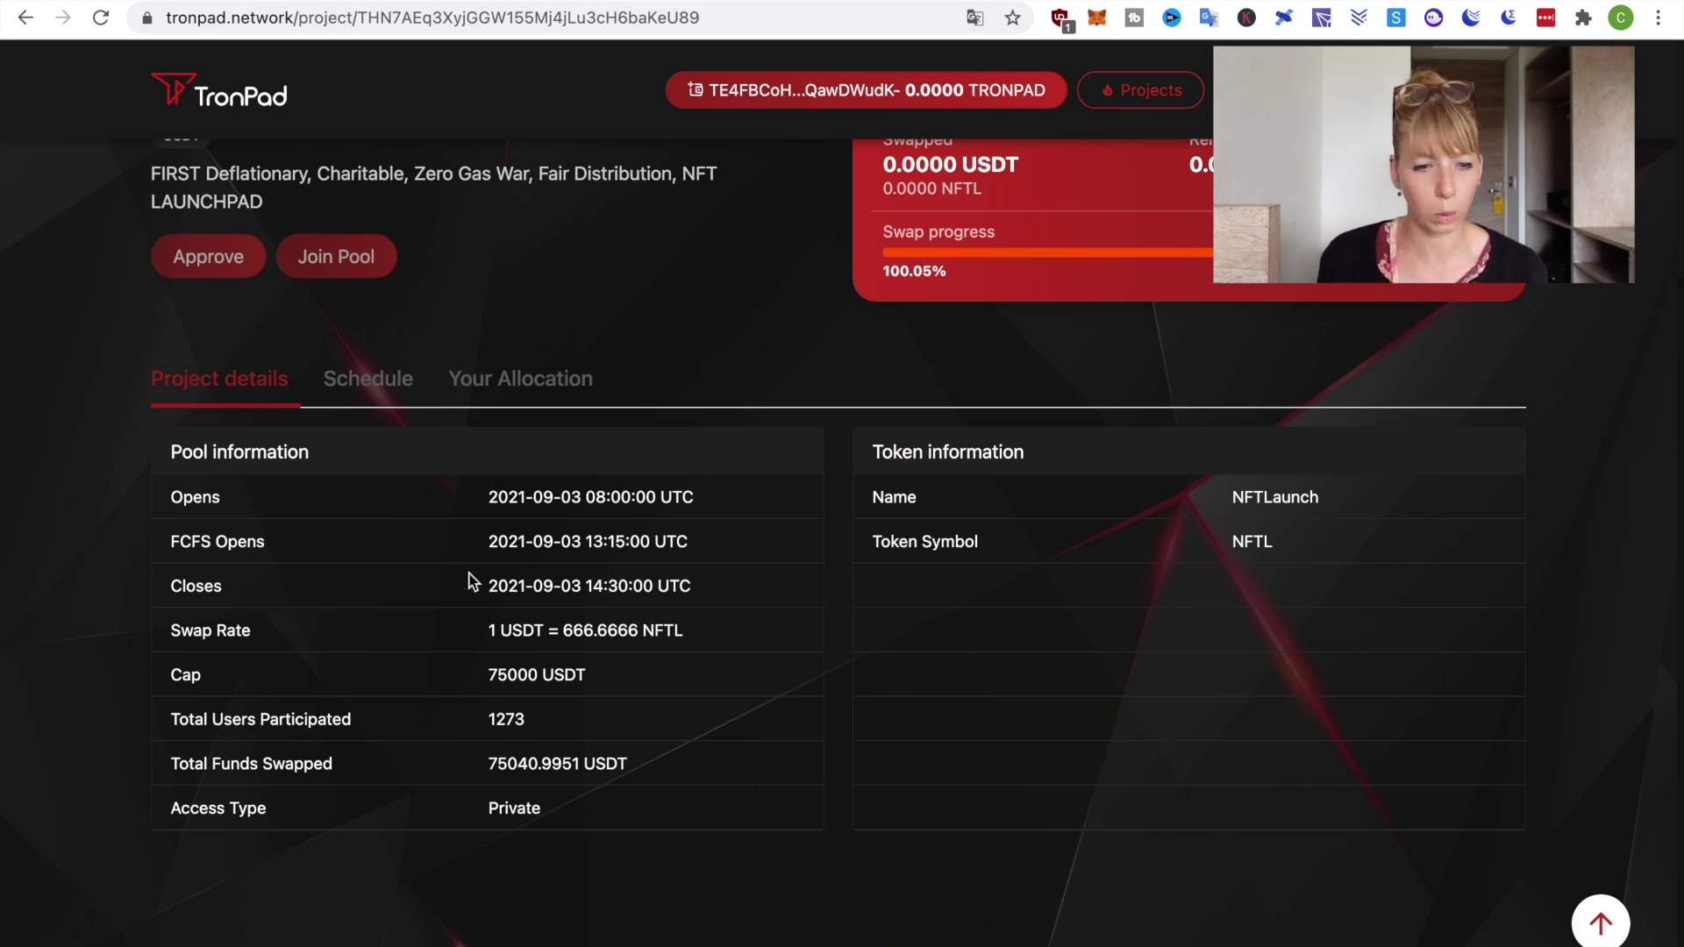
# Read NFTLaunch's round schedule and its allocation table with the token claim dates
pyautogui.click(365, 384)
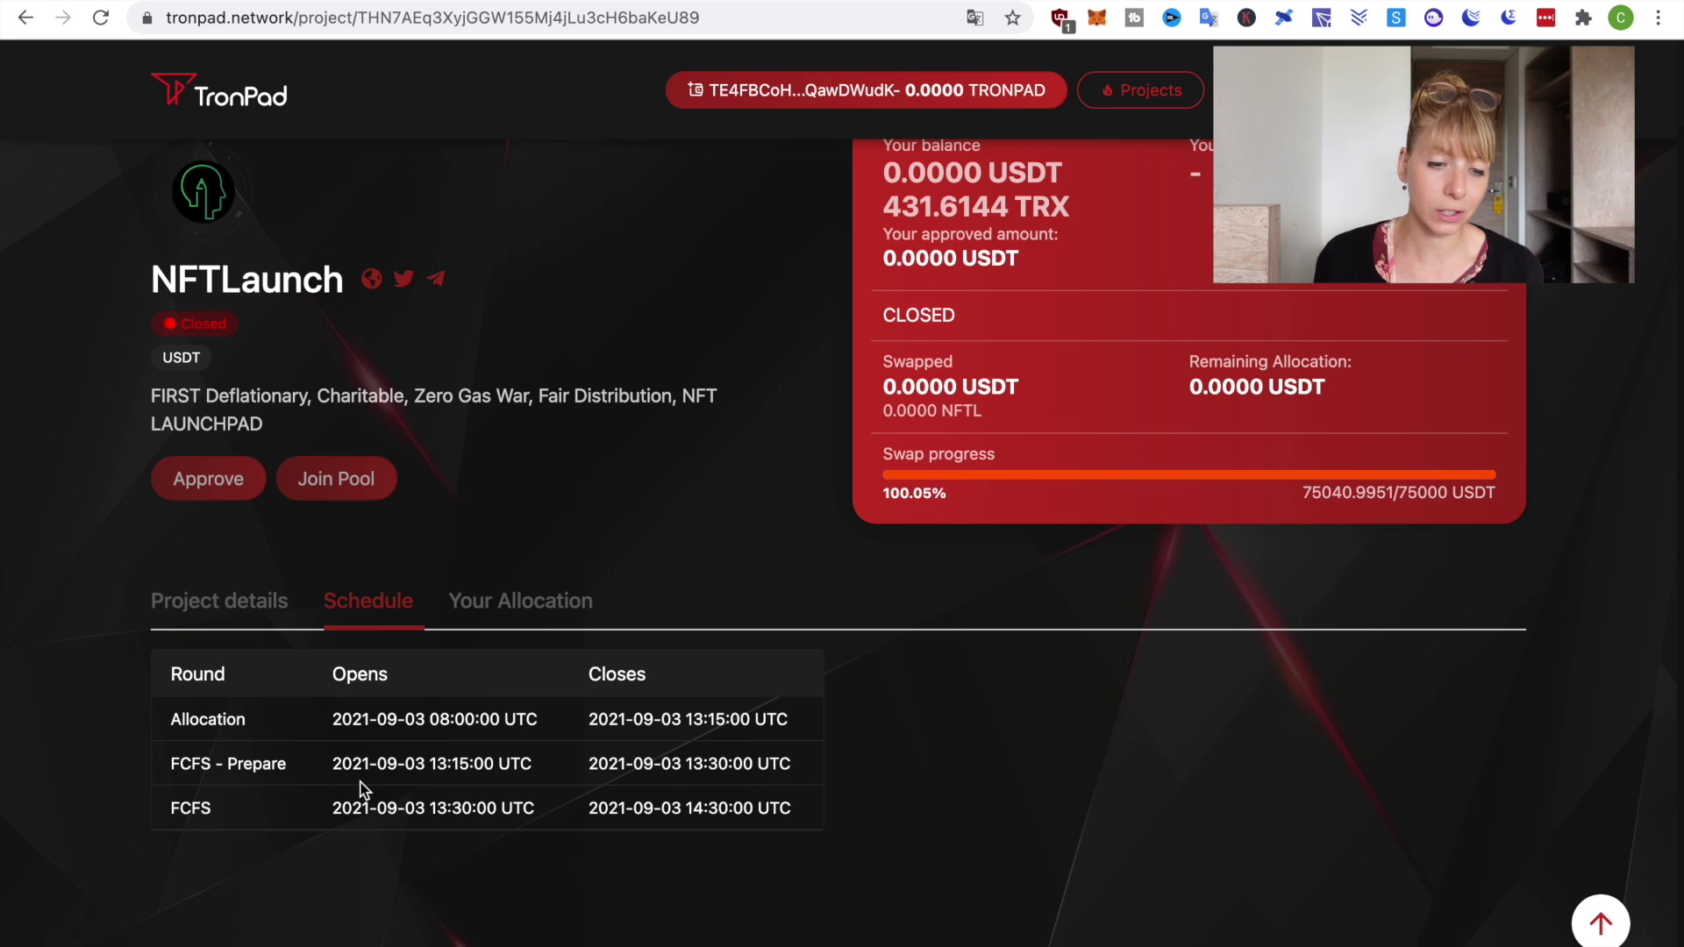
pyautogui.click(556, 607)
pyautogui.scroll(-2, 556, 608)
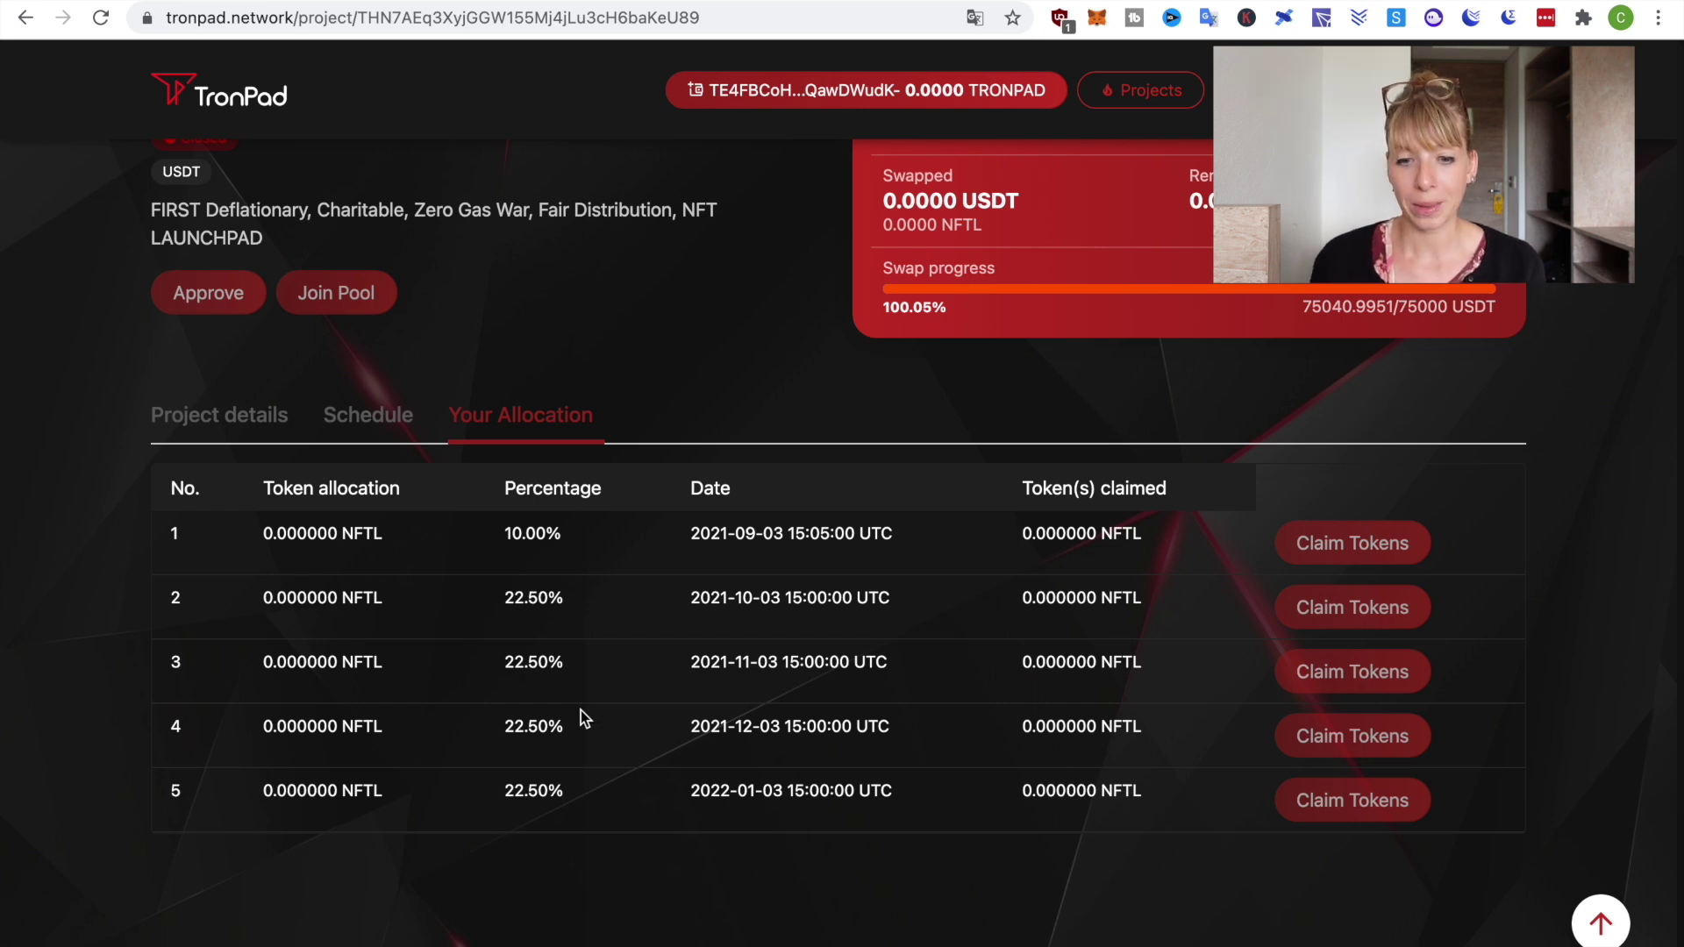
pyautogui.scroll(3, 581, 713)
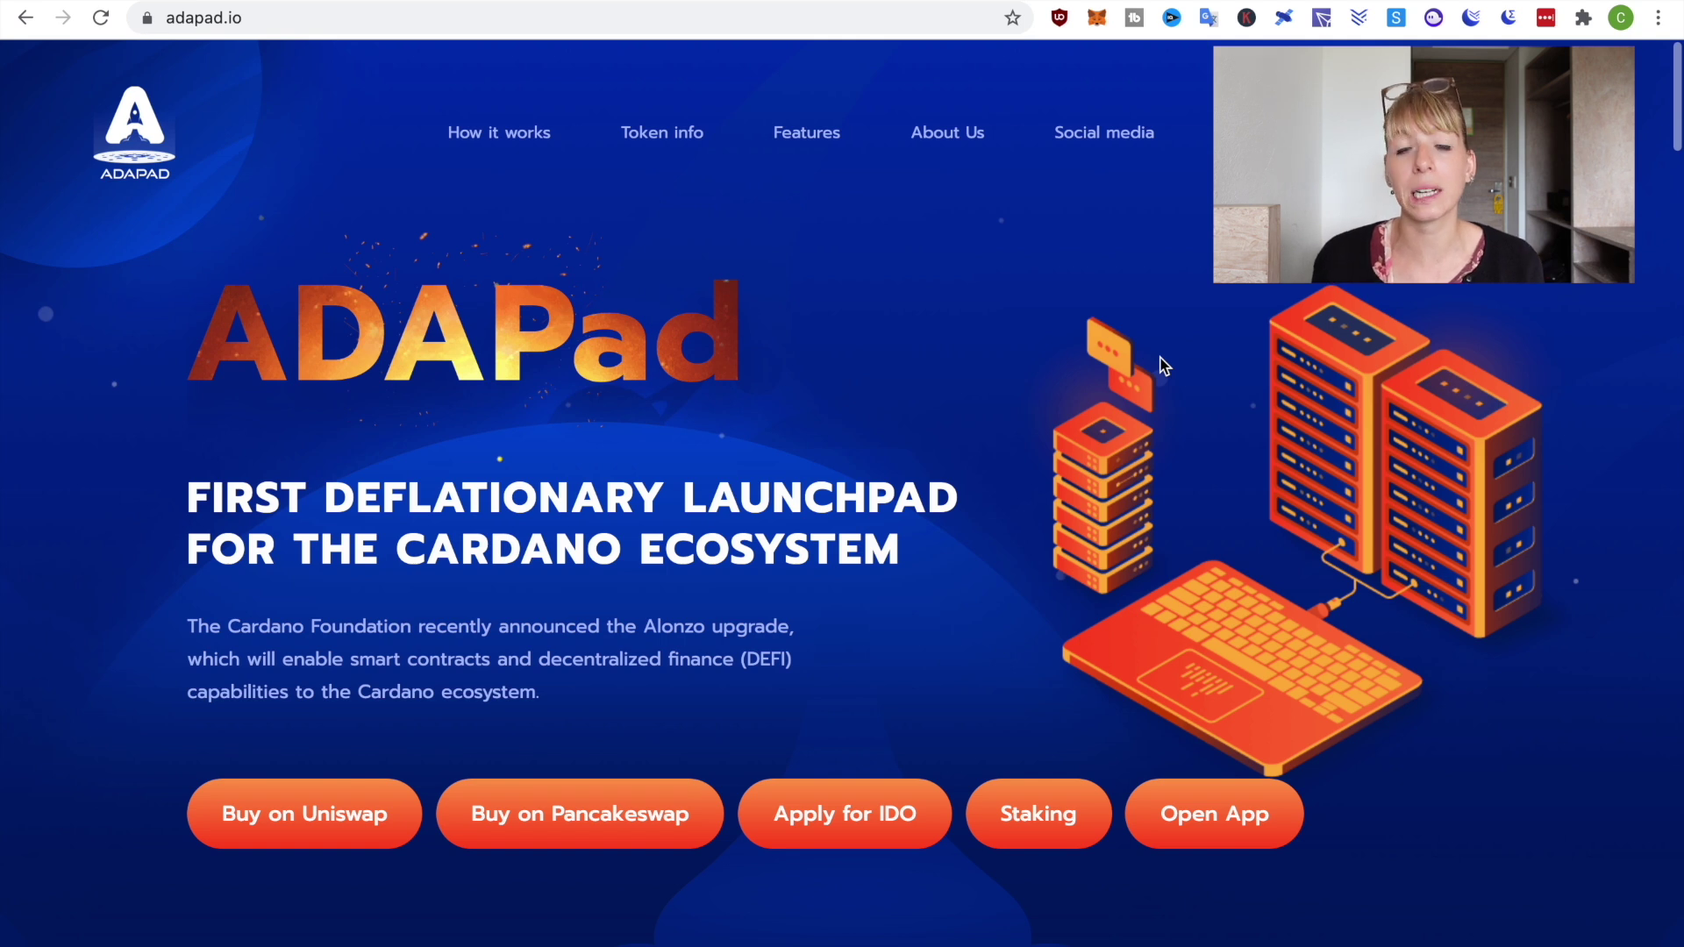
# Examine the ADAPad homepage from its introduction and tokenomics to the lottery, guaranteed allocation and staking tier rules
pyautogui.scroll(-3, 1163, 365)
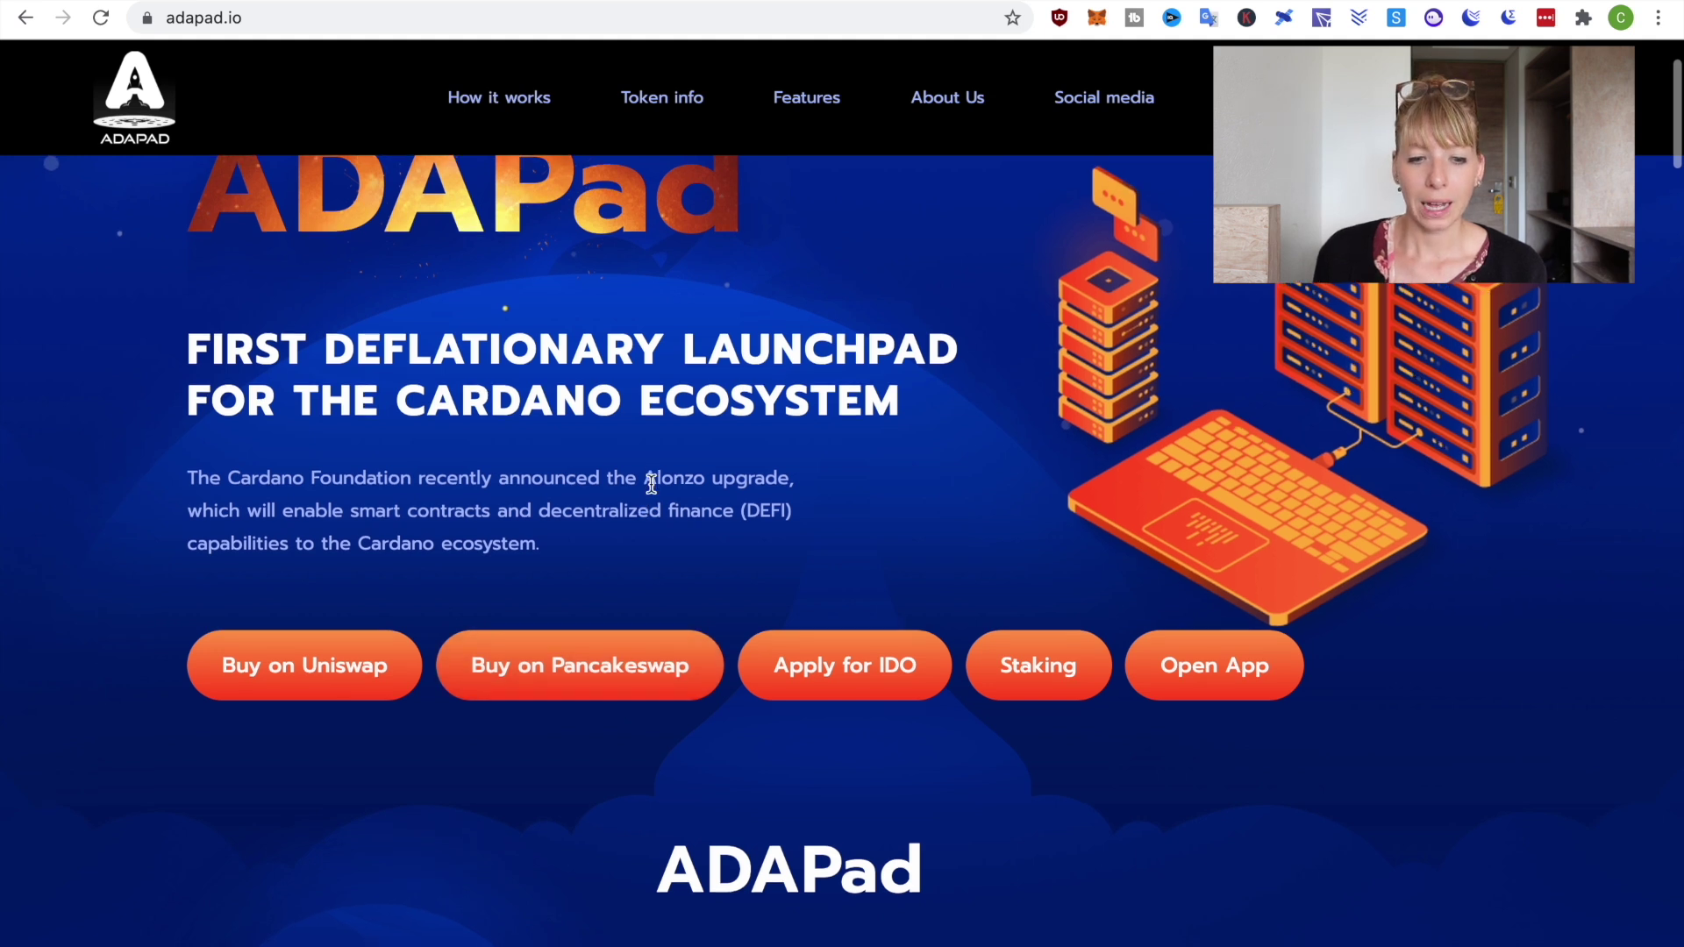
pyautogui.scroll(-2, 651, 484)
pyautogui.scroll(-15, 651, 484)
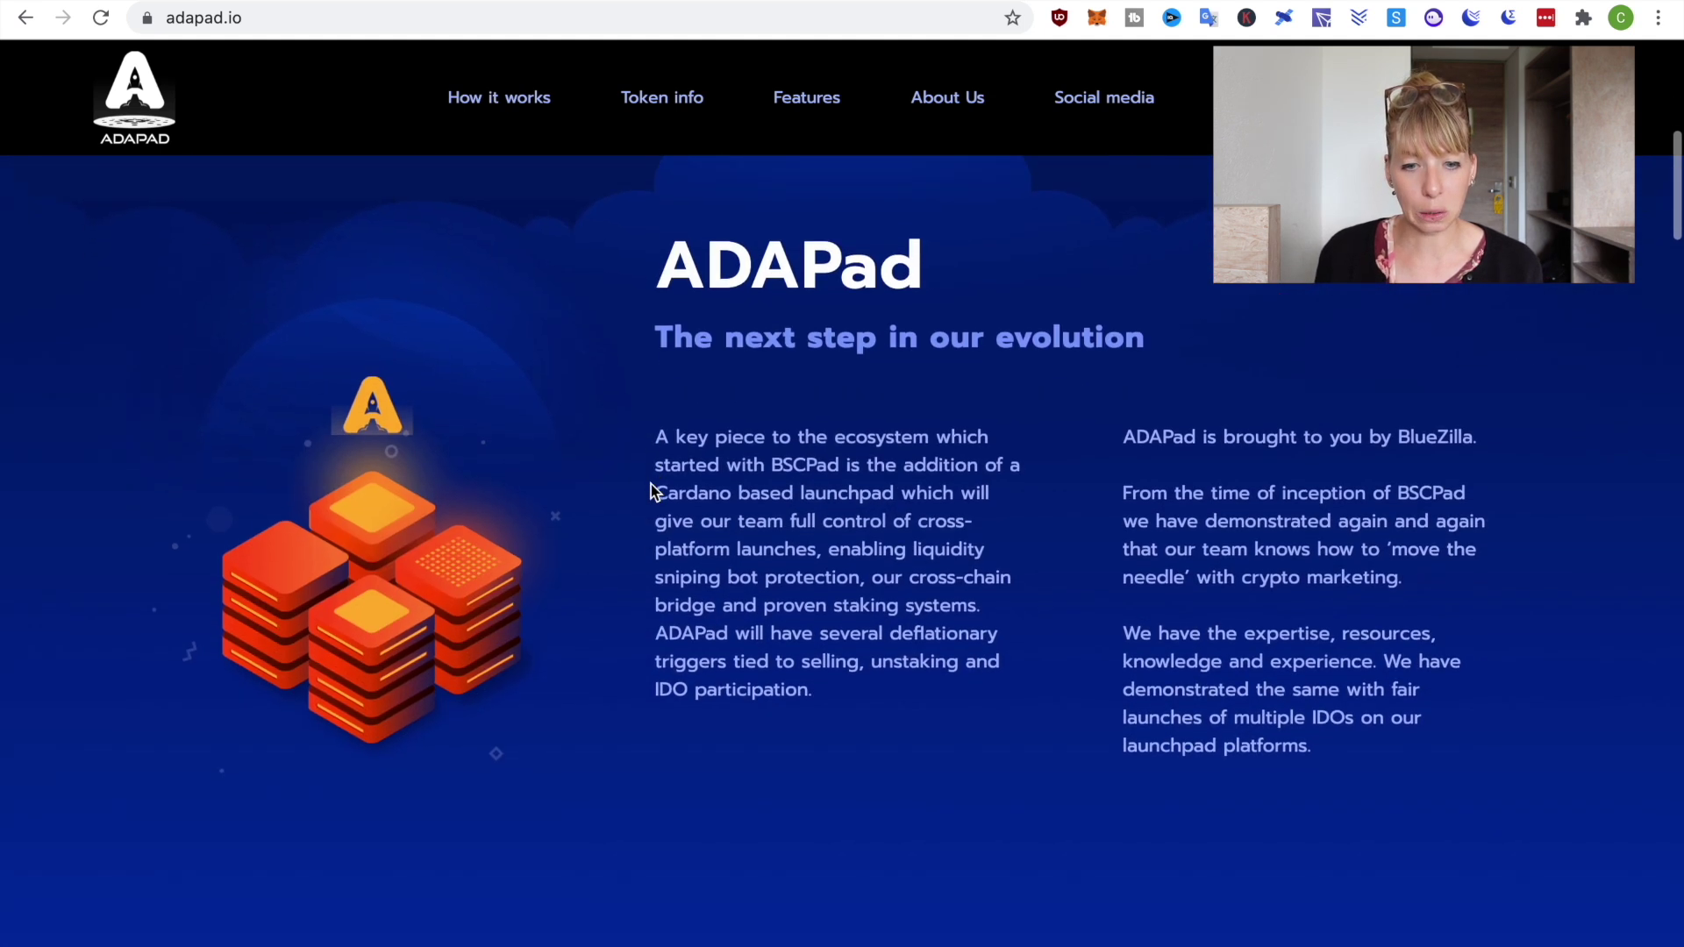
pyautogui.scroll(-15, 651, 485)
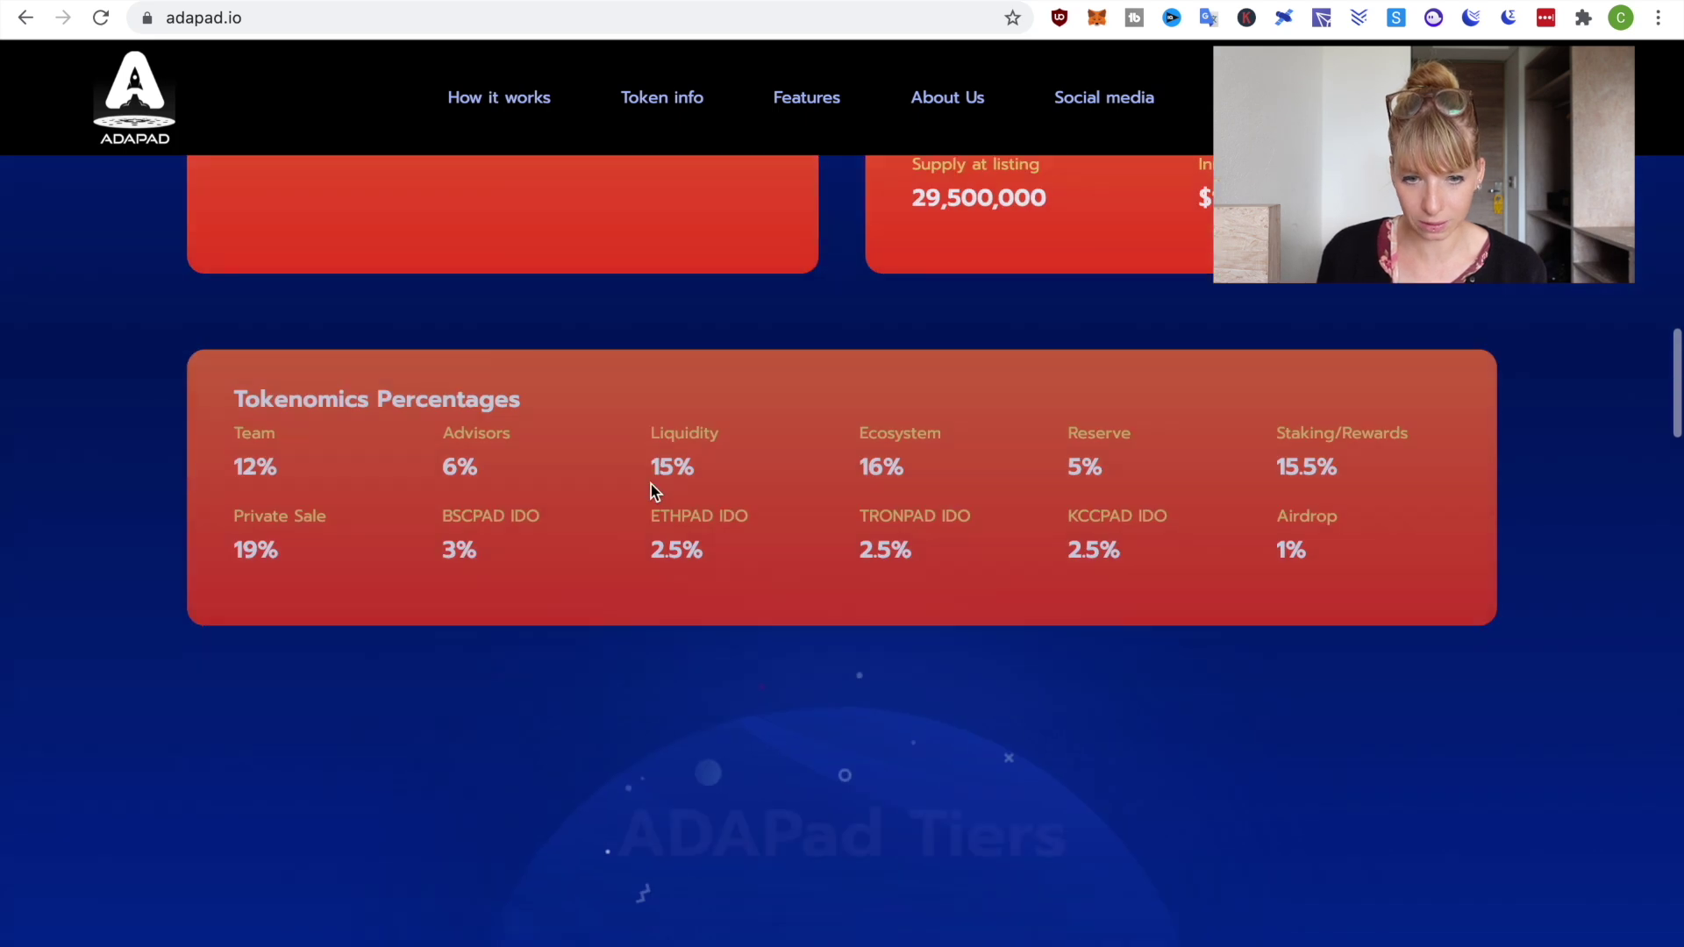
pyautogui.scroll(-1, 651, 484)
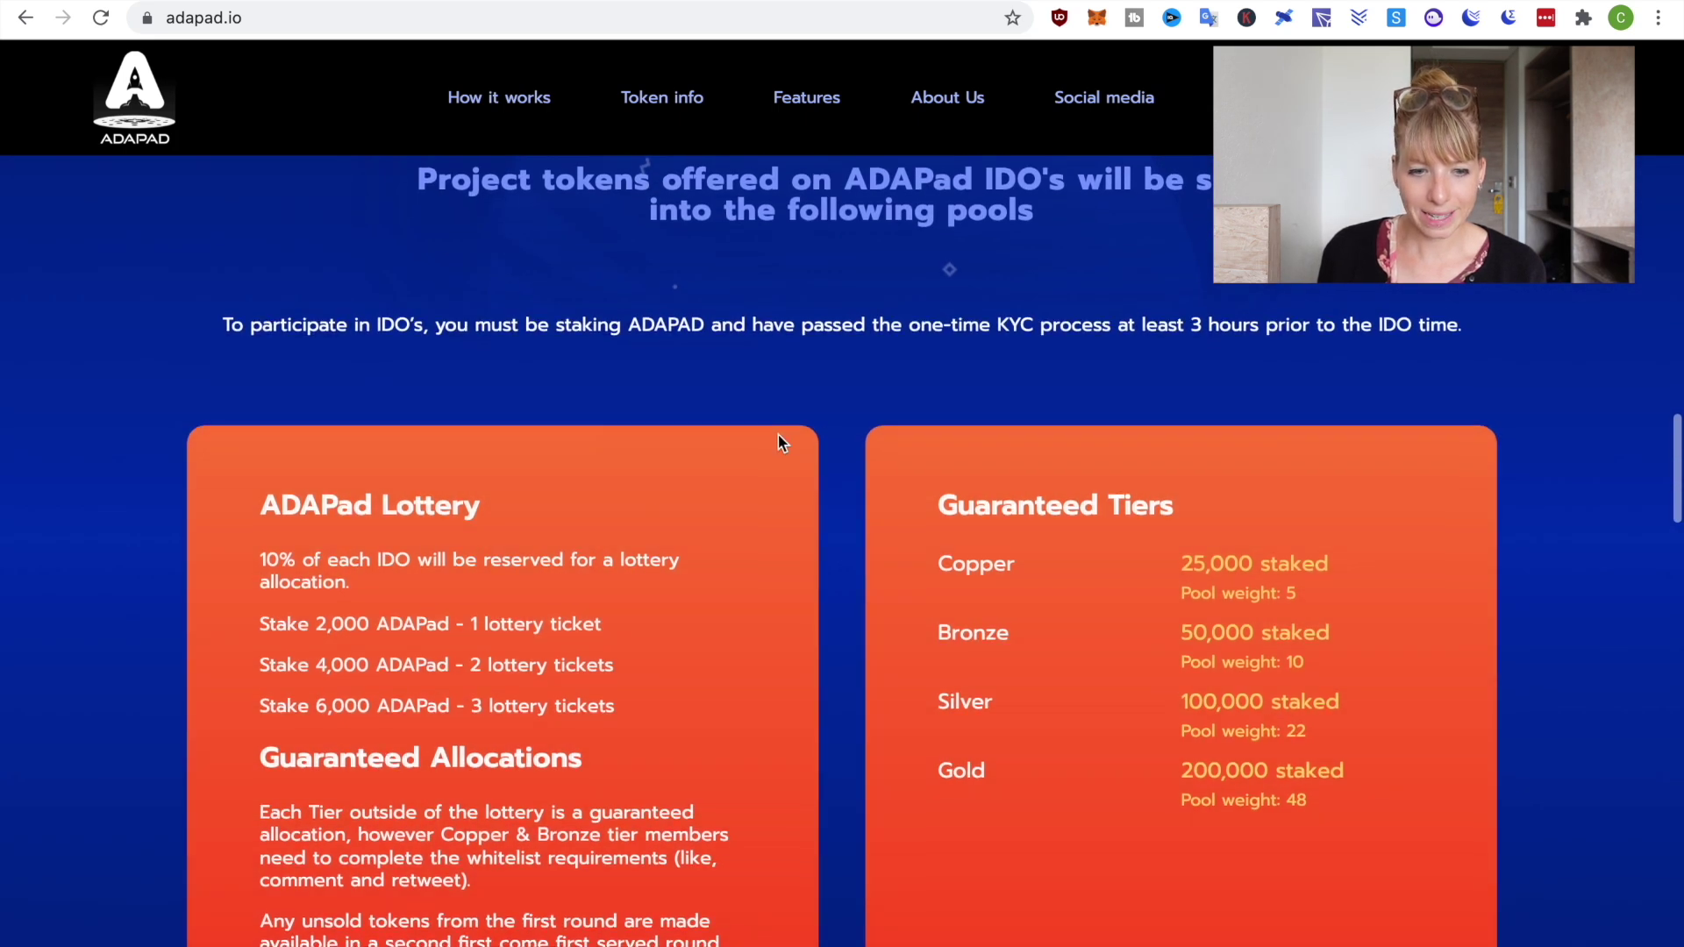
pyautogui.scroll(-2, 777, 435)
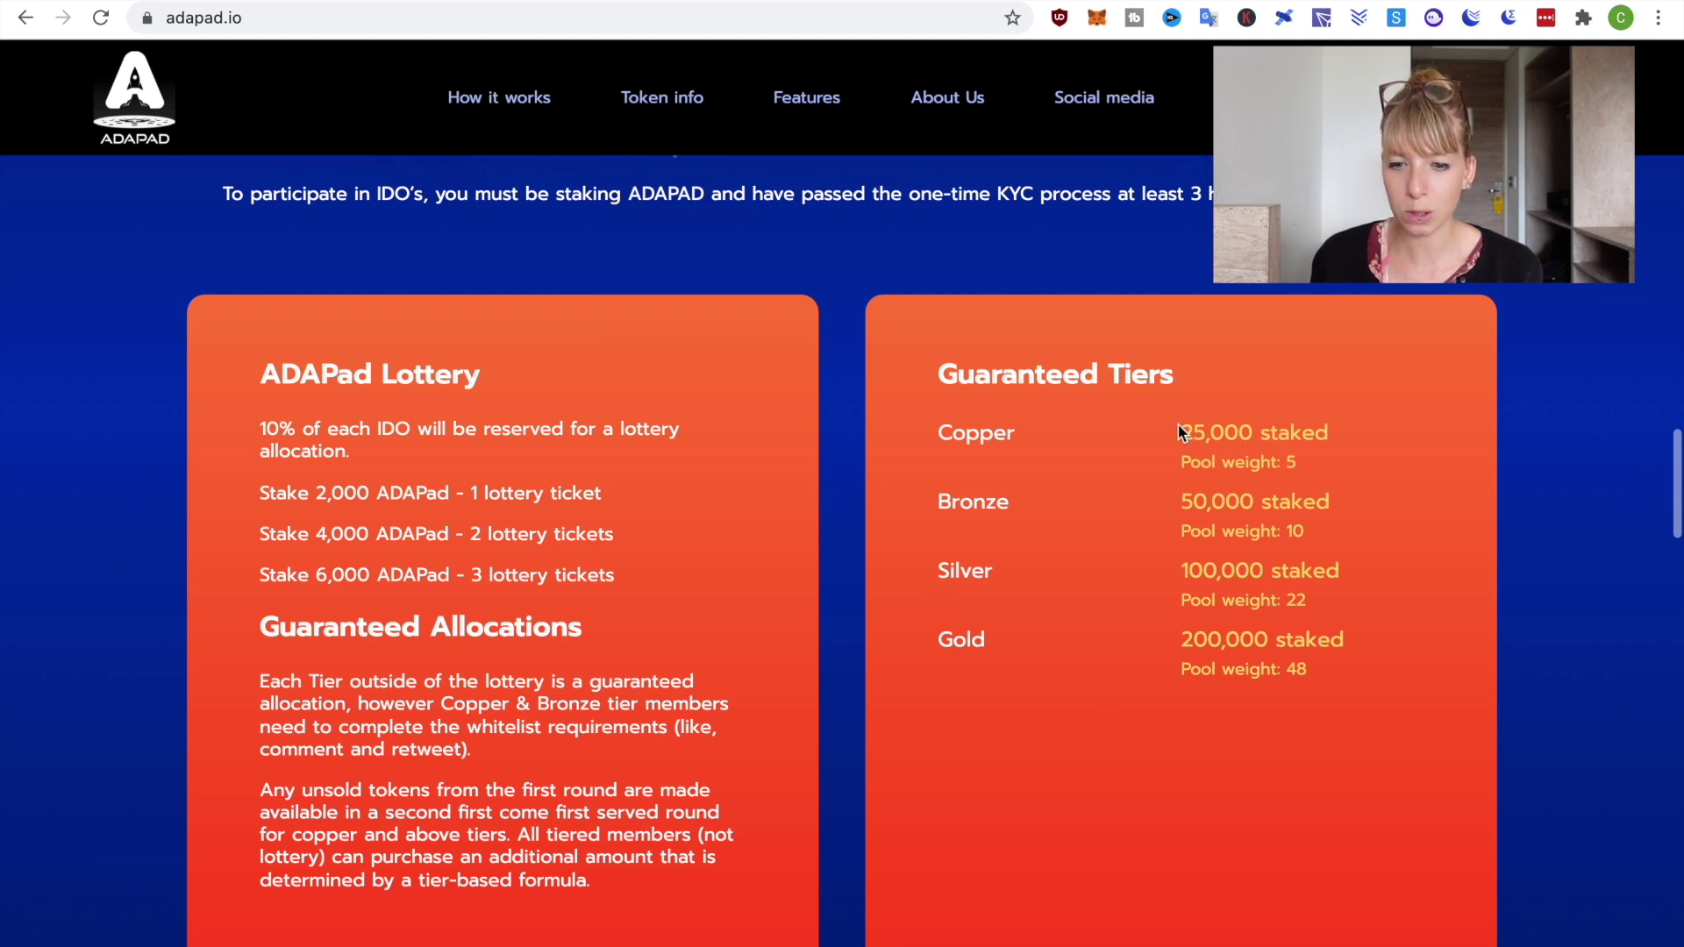
pyautogui.scroll(-2, 1434, 517)
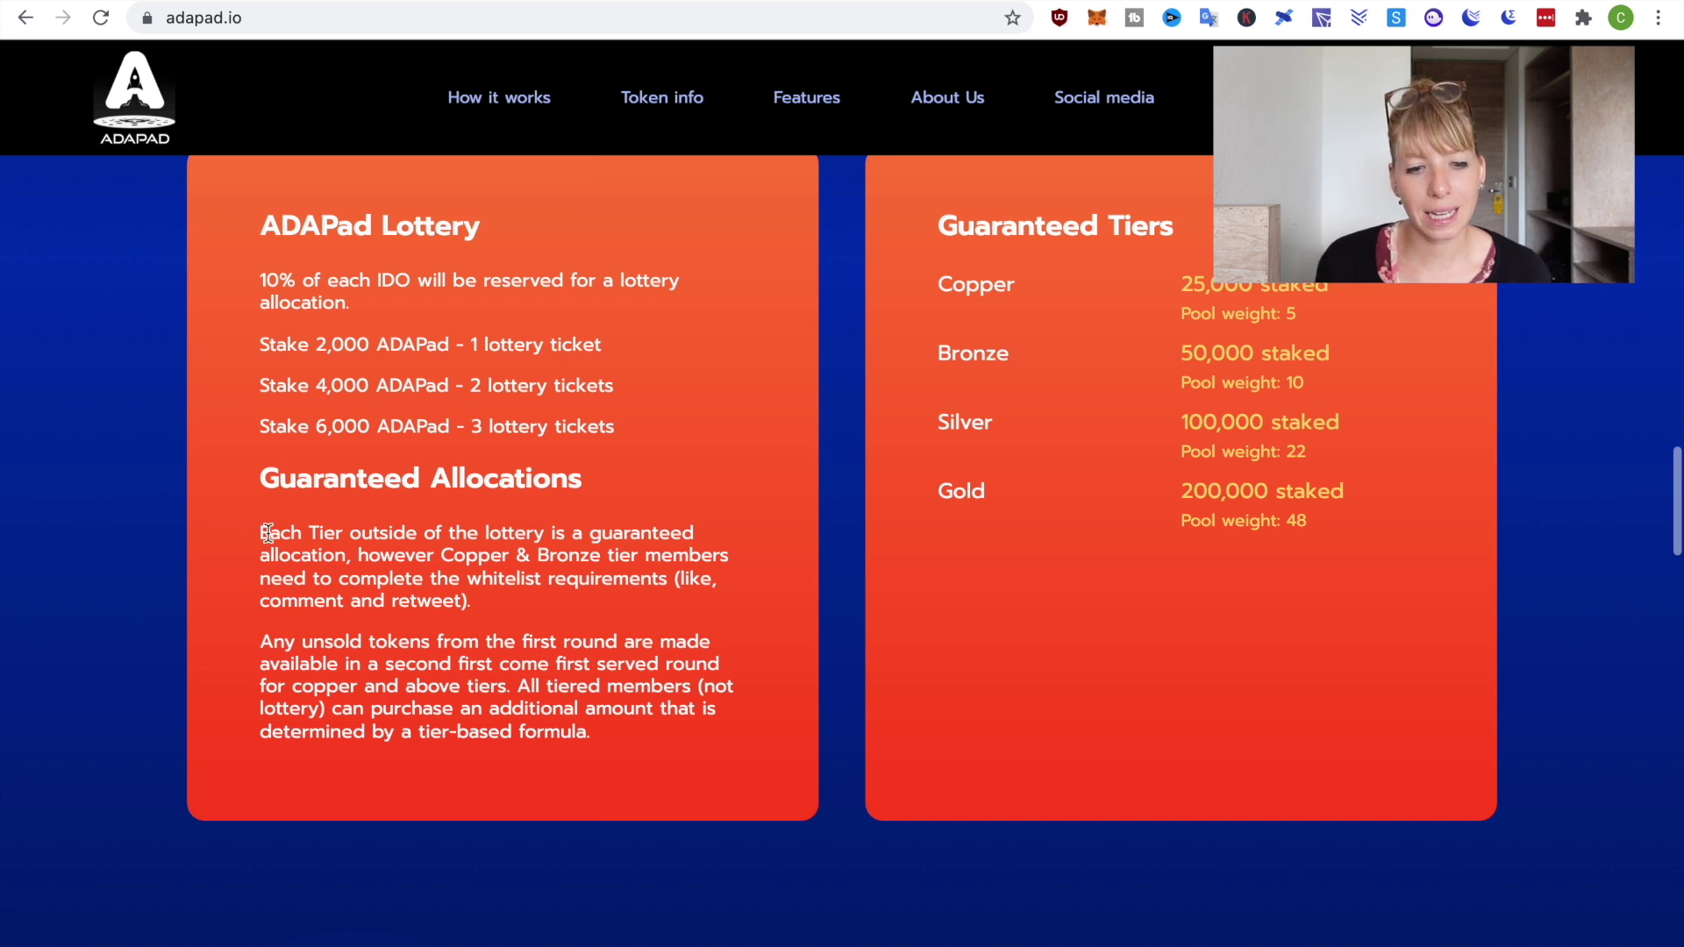
# Highlight the Copper & Bronze tier wording and the whitelist requirements in ADAPad's Guaranteed Allocations text
pyautogui.moveTo(434, 558); pyautogui.dragTo(635, 560)
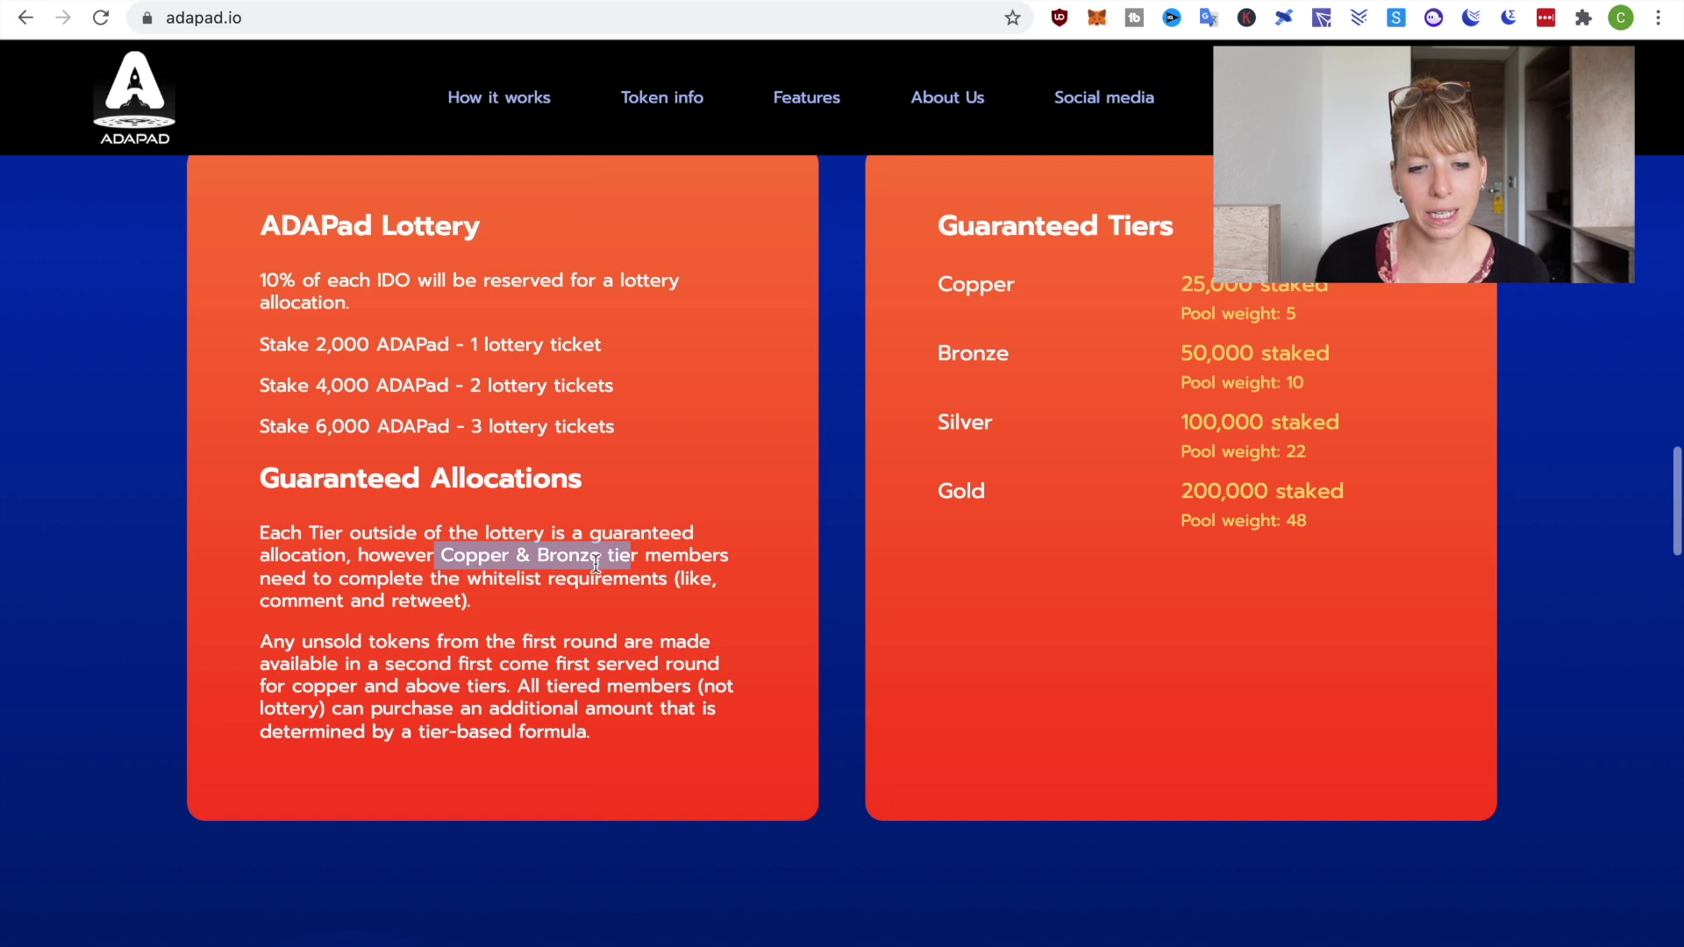
pyautogui.click(596, 564)
pyautogui.moveTo(467, 581); pyautogui.dragTo(655, 580)
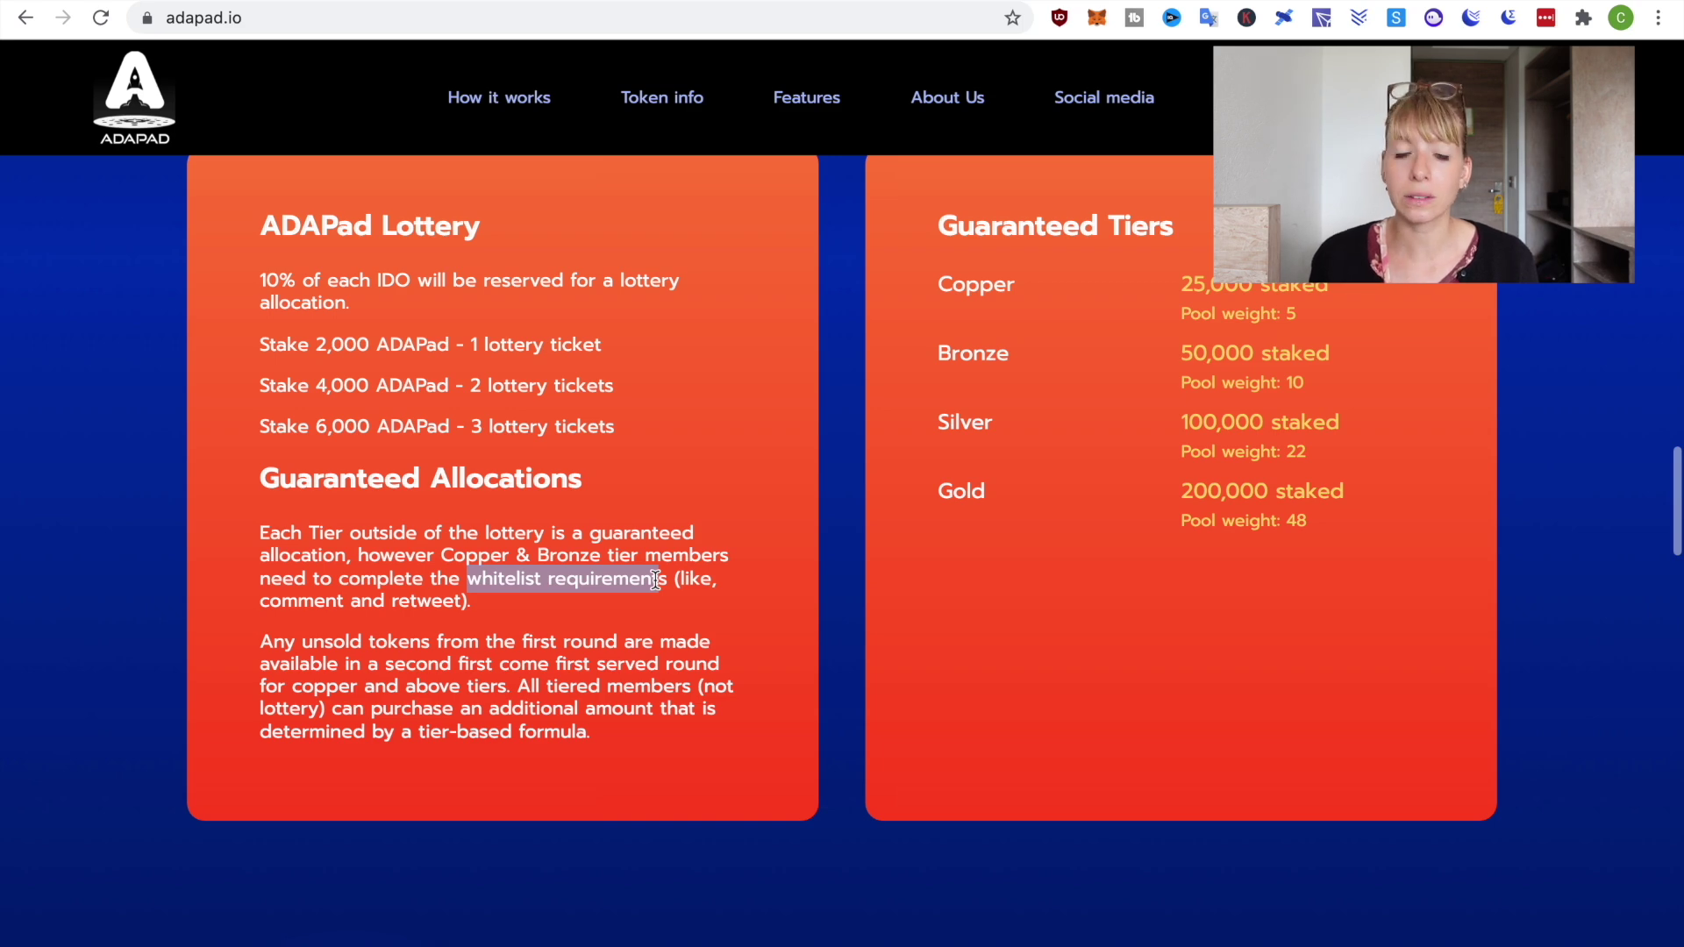
pyautogui.click(1064, 605)
# Return to the start of the ADAPad homepage and open its option for buying on Pancakeswap
pyautogui.scroll(10, 1064, 605)
pyautogui.scroll(-12, 1064, 605)
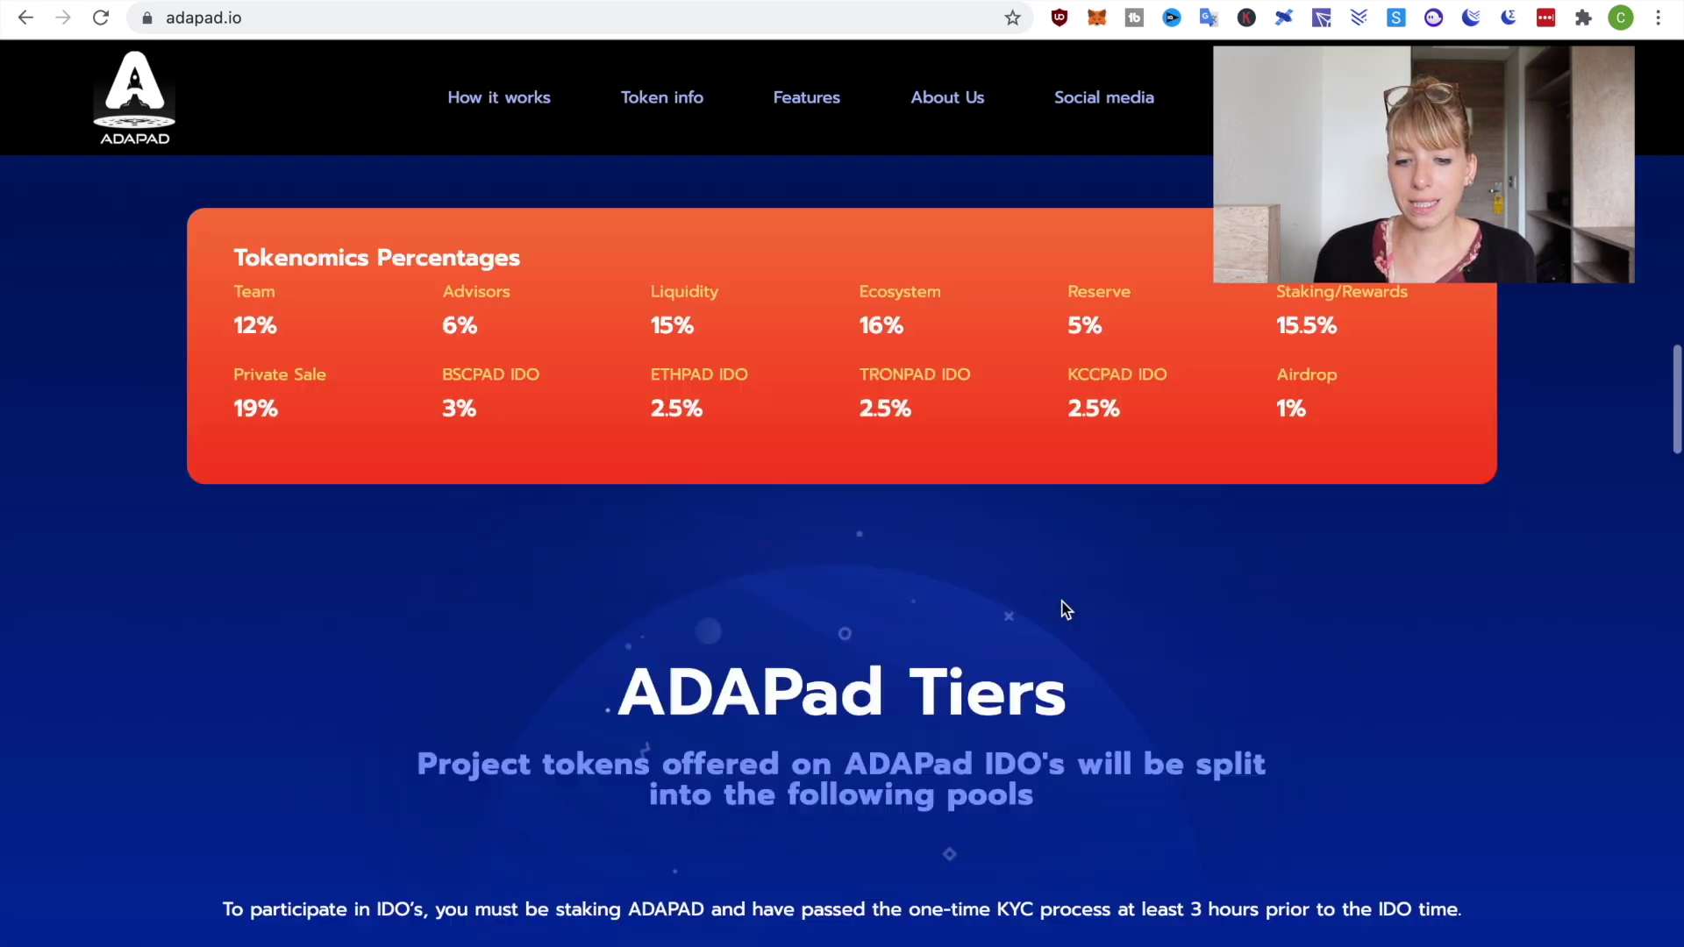
pyautogui.scroll(15, 1064, 605)
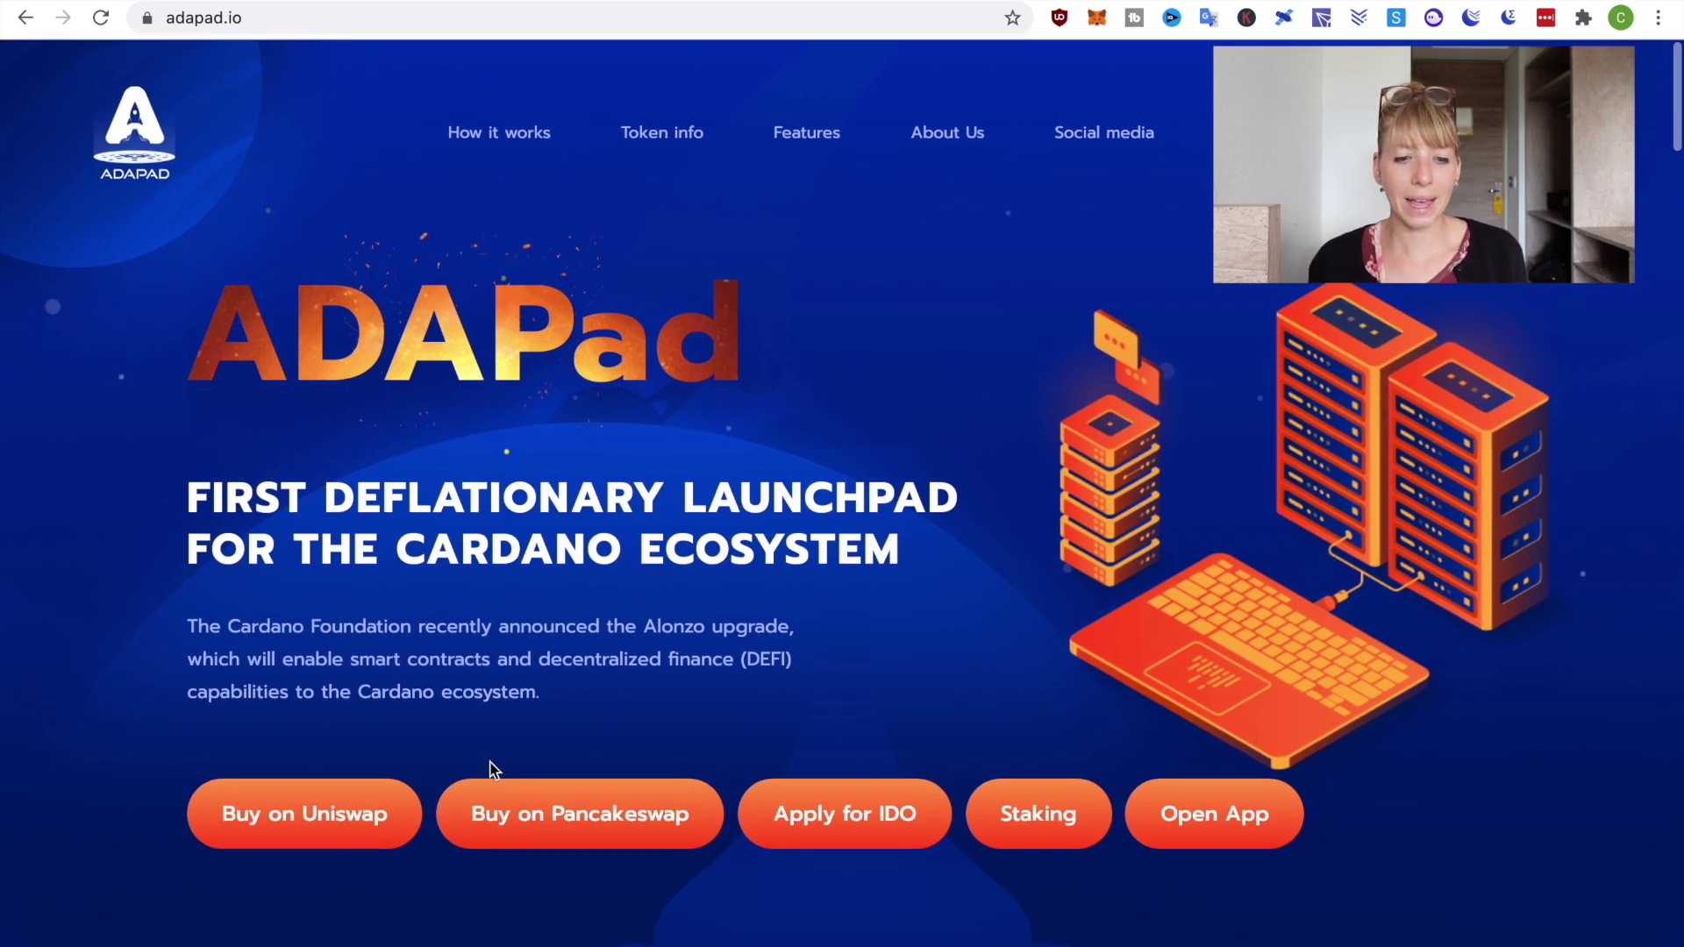
pyautogui.click(560, 818)
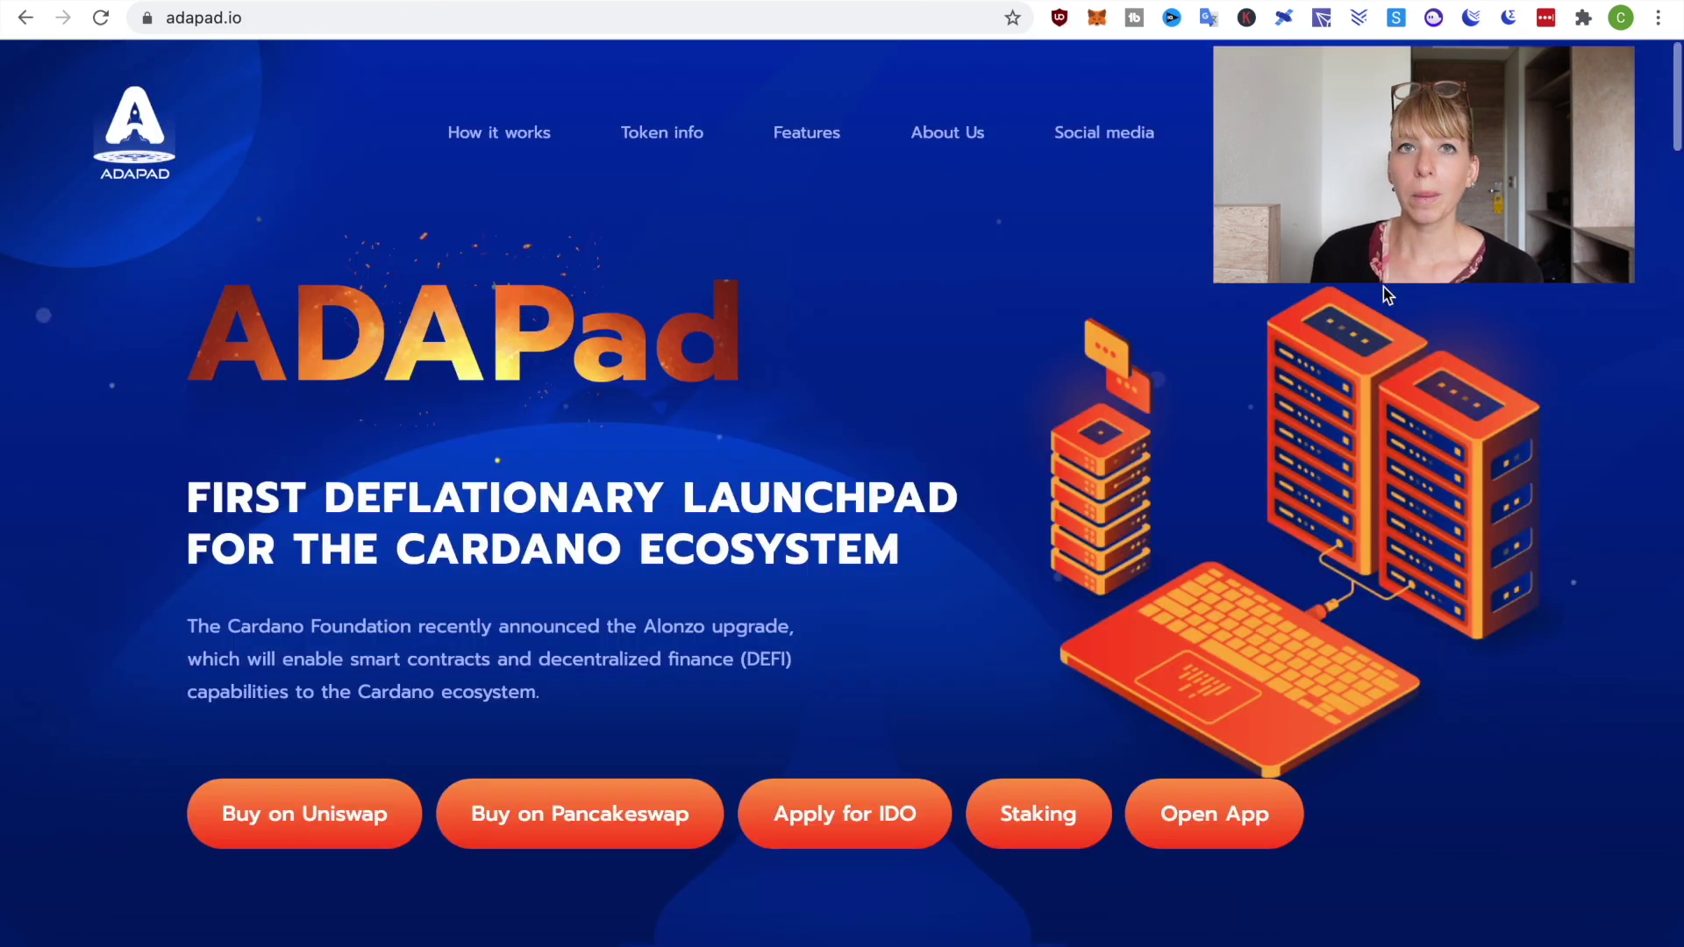
# Open ADAPad's staking page and review the staking stages and the checkpoints required to proceed
pyautogui.click(1025, 810)
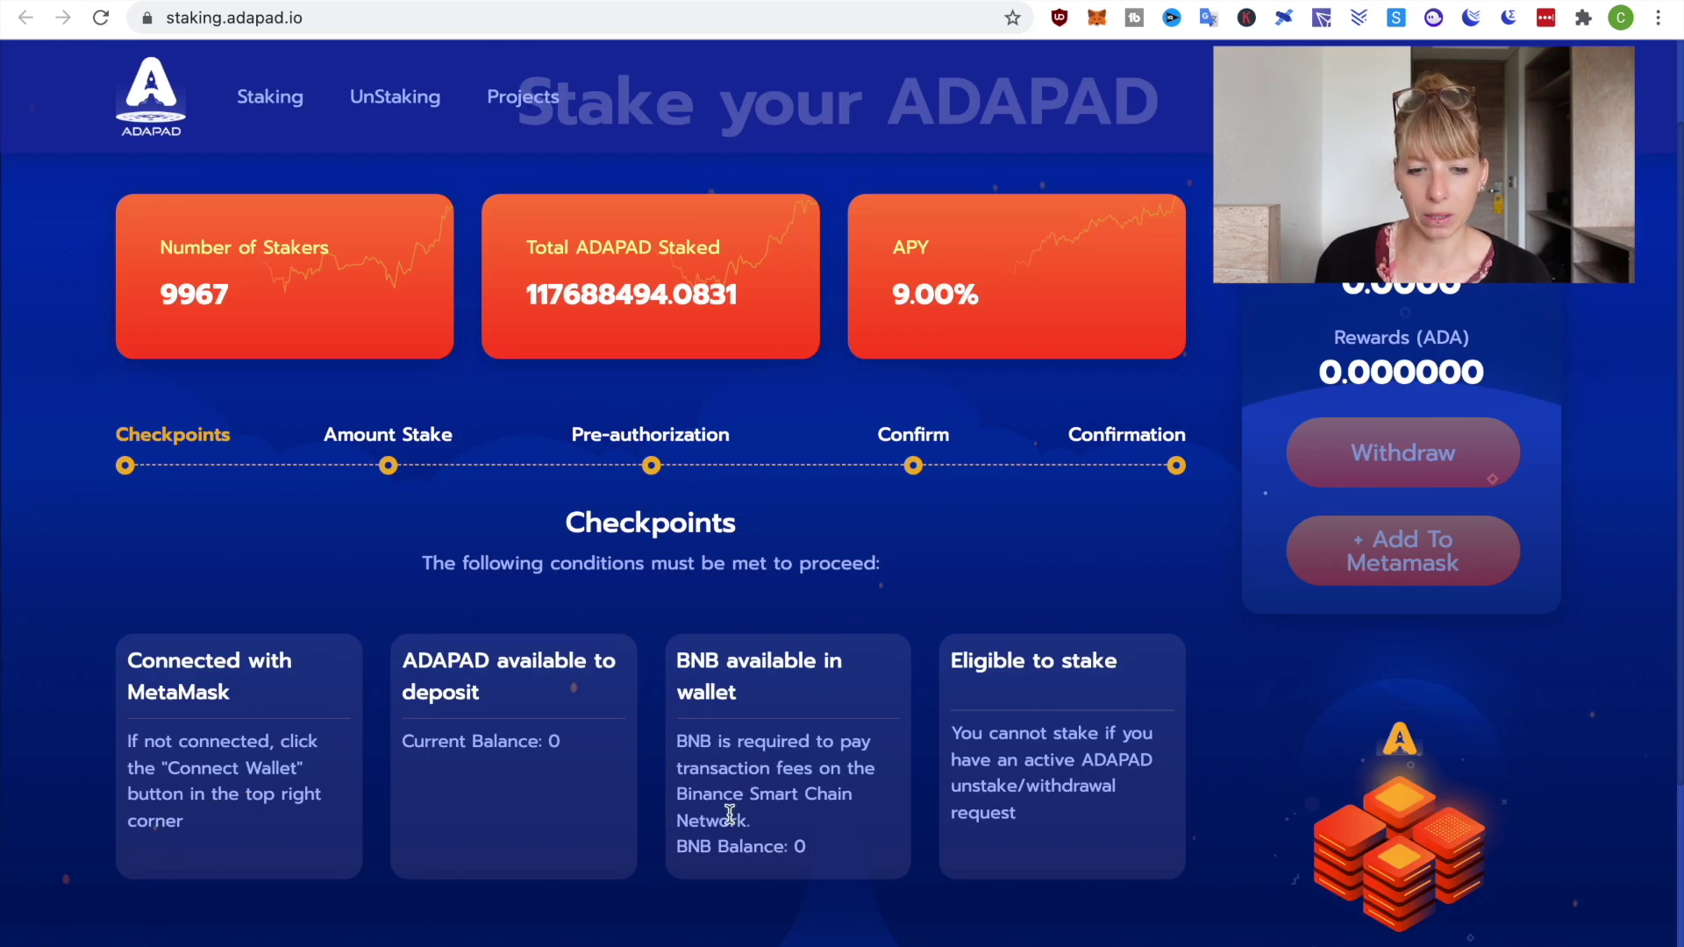
pyautogui.scroll(-2, 729, 814)
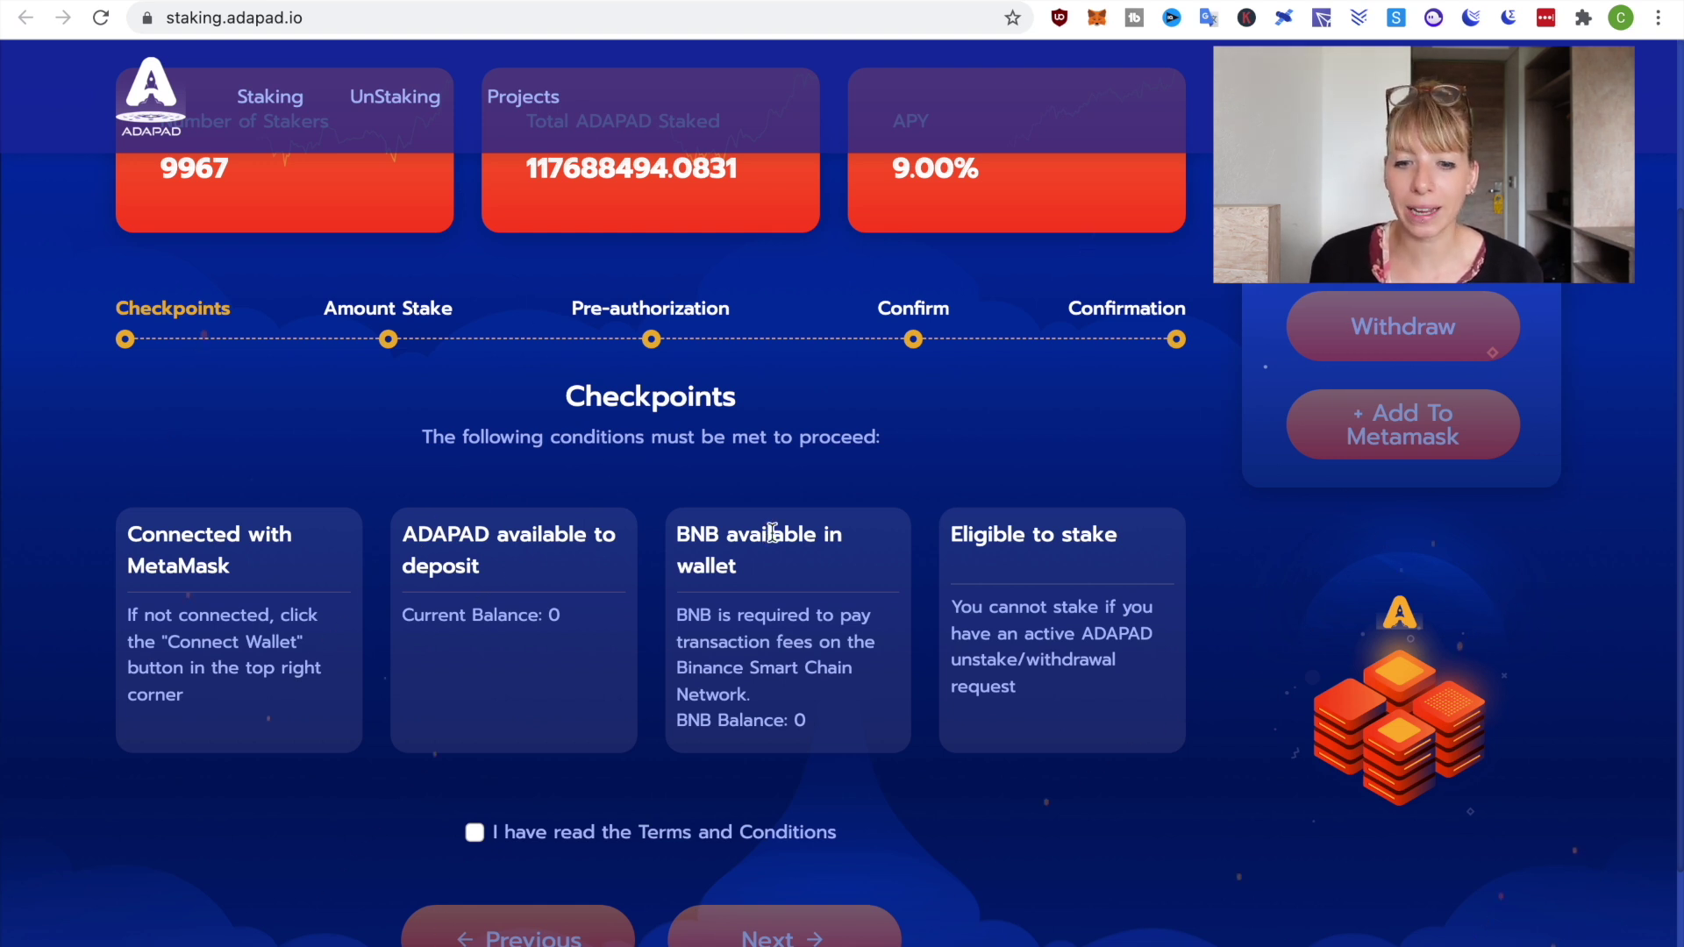
pyautogui.scroll(3, 1068, 558)
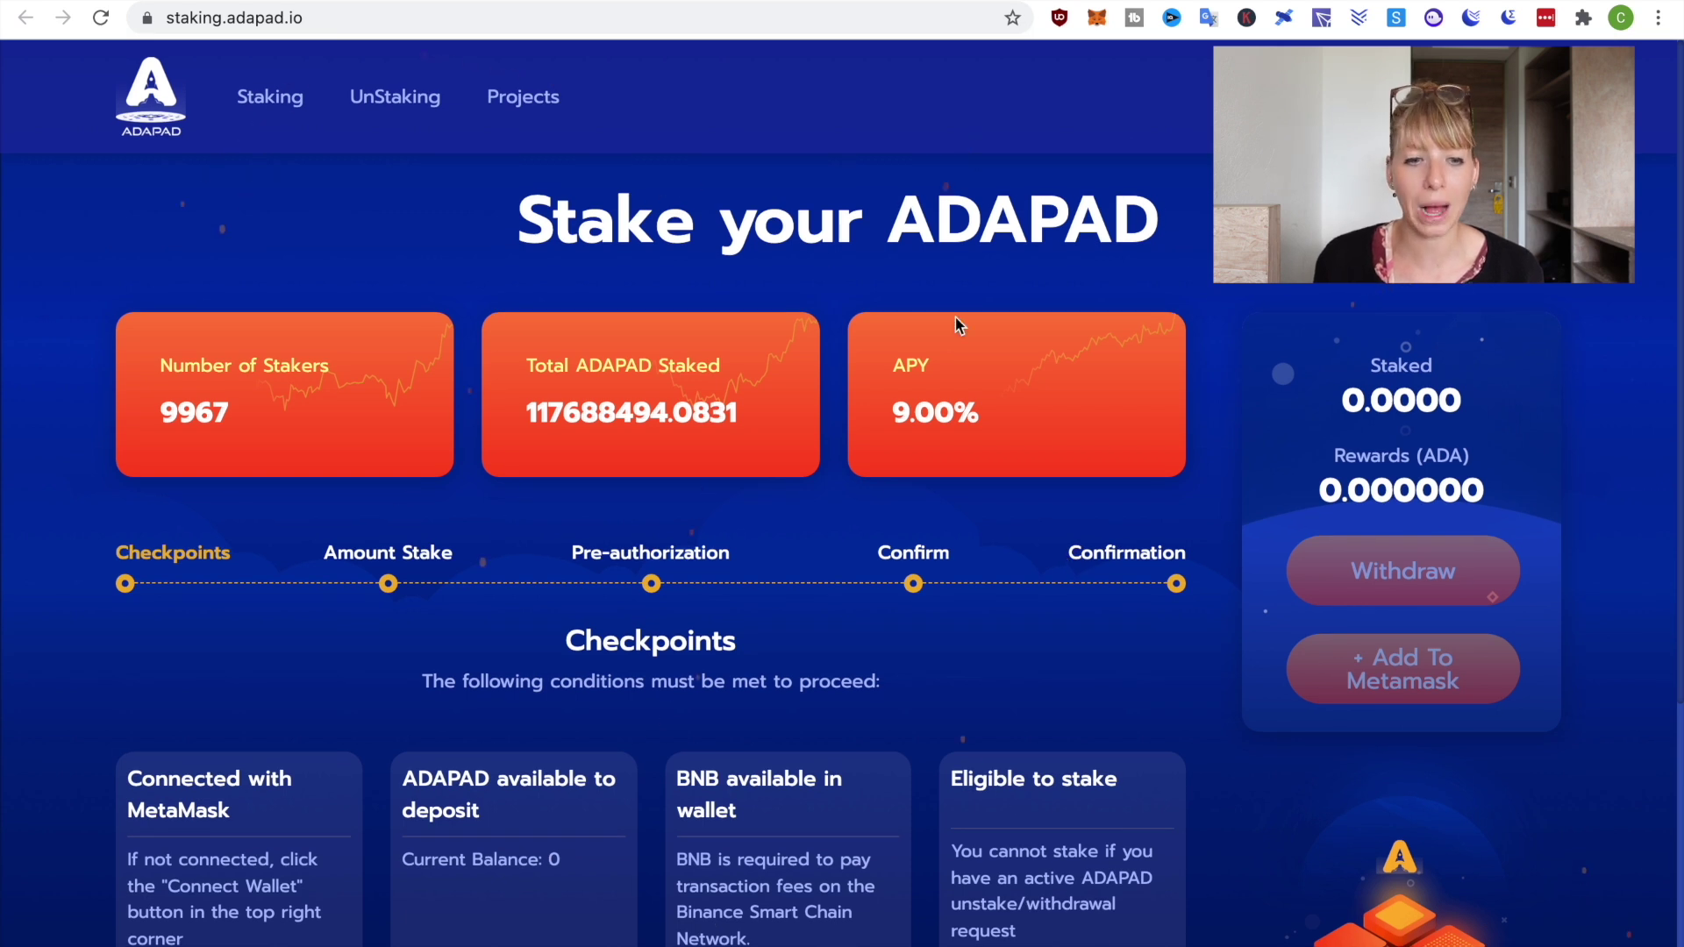
# Open ADAPad's unstaking page and read the early withdrawal fee schedule
pyautogui.click(379, 103)
pyautogui.scroll(-2, 918, 768)
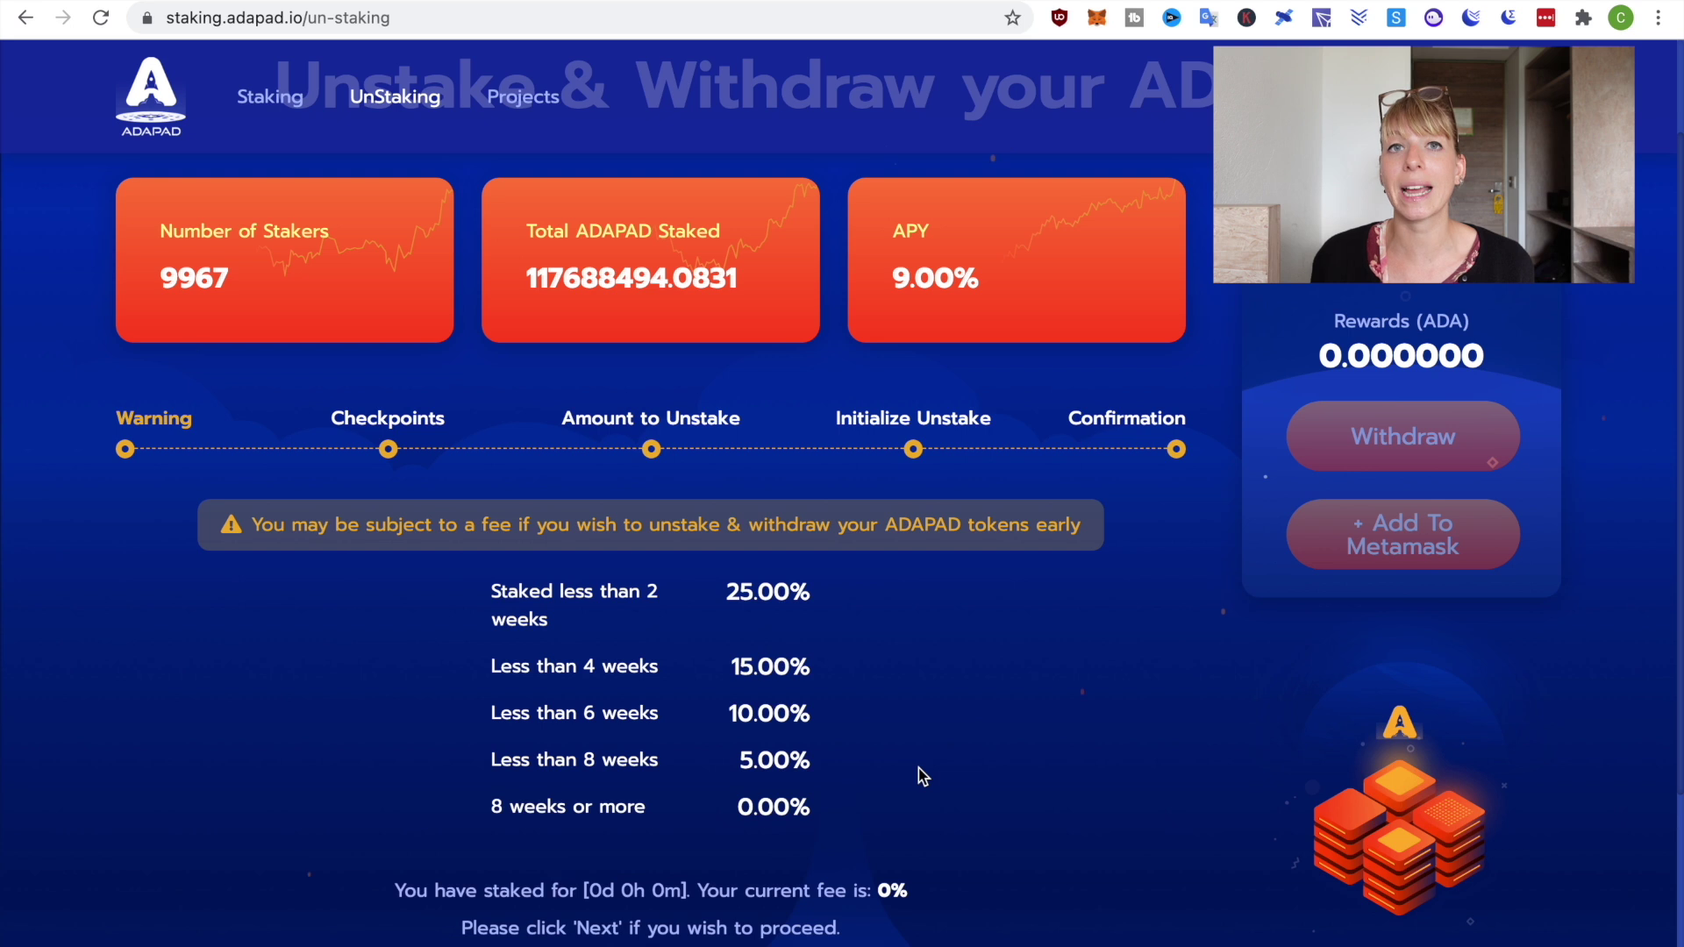
pyautogui.scroll(-1, 919, 768)
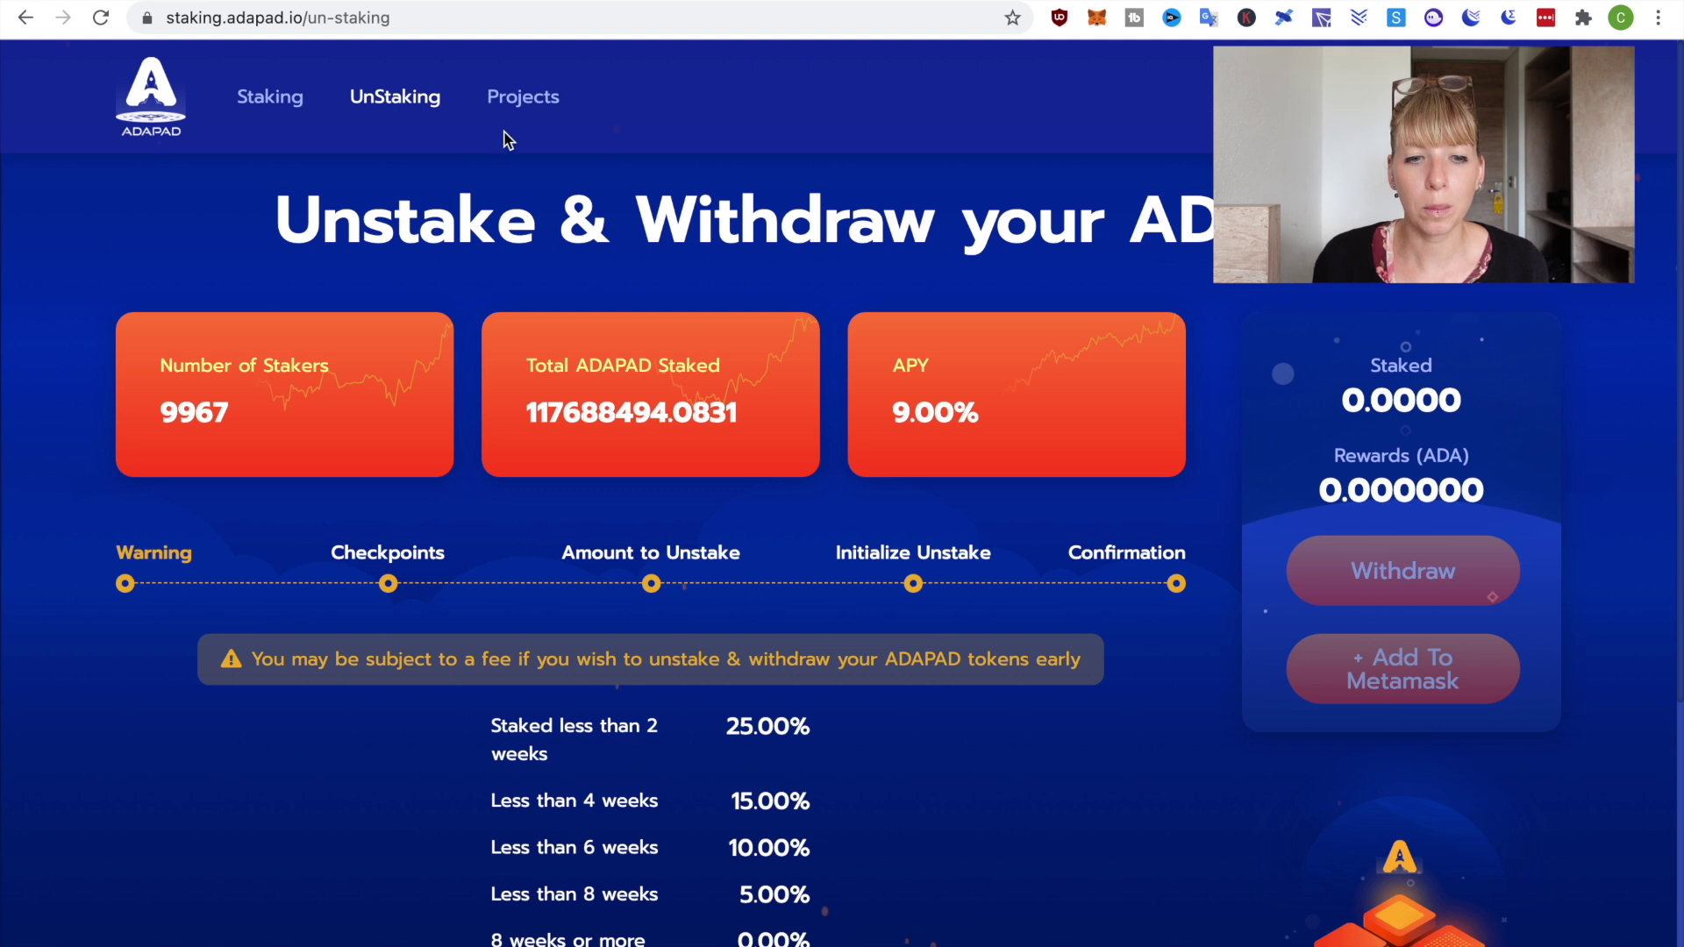
# Open ADAPad's projects page and check the open and upcoming projects, including the MetaVPad listing
pyautogui.click(515, 111)
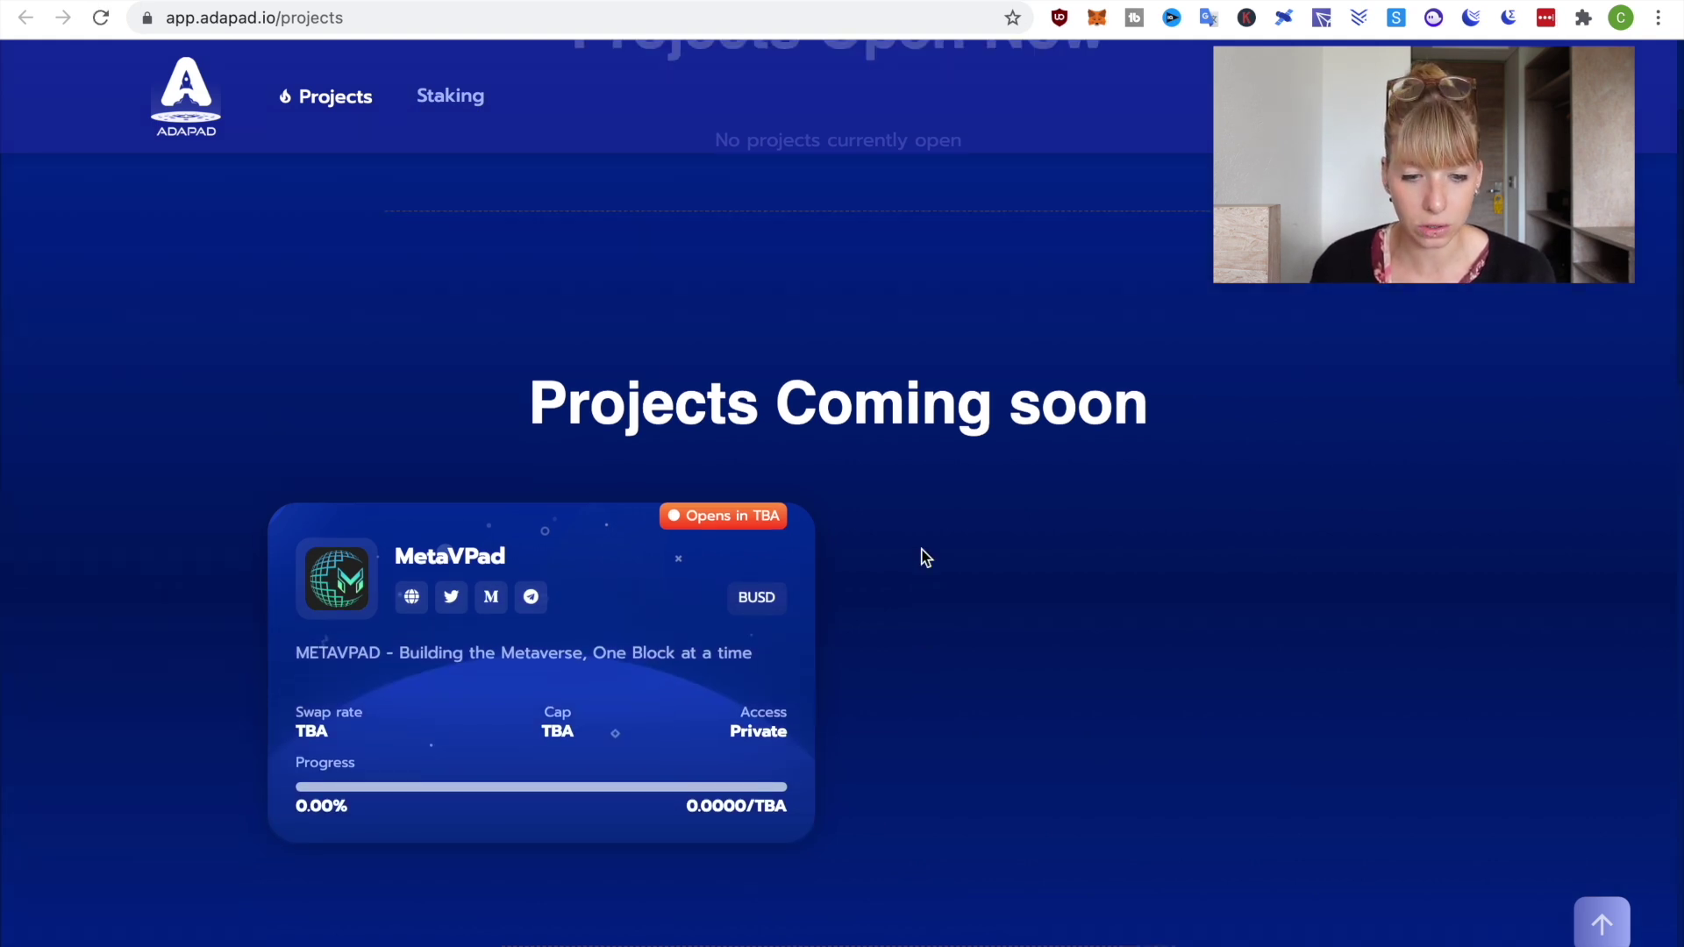
pyautogui.scroll(-4, 925, 556)
pyautogui.scroll(10, 926, 555)
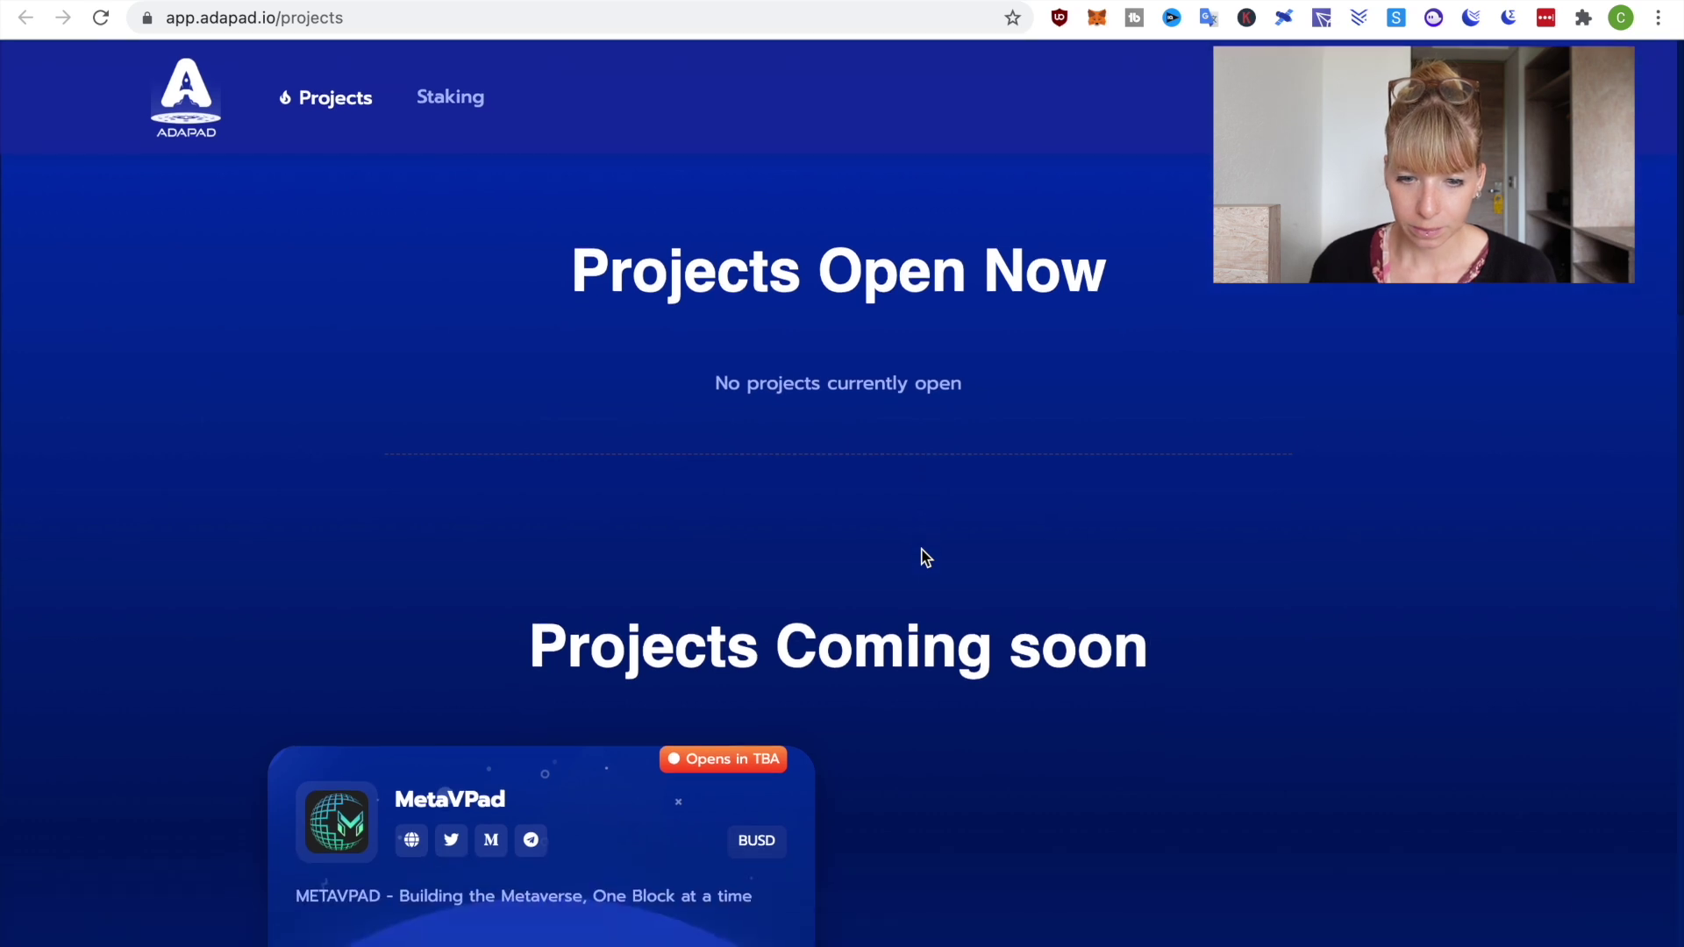